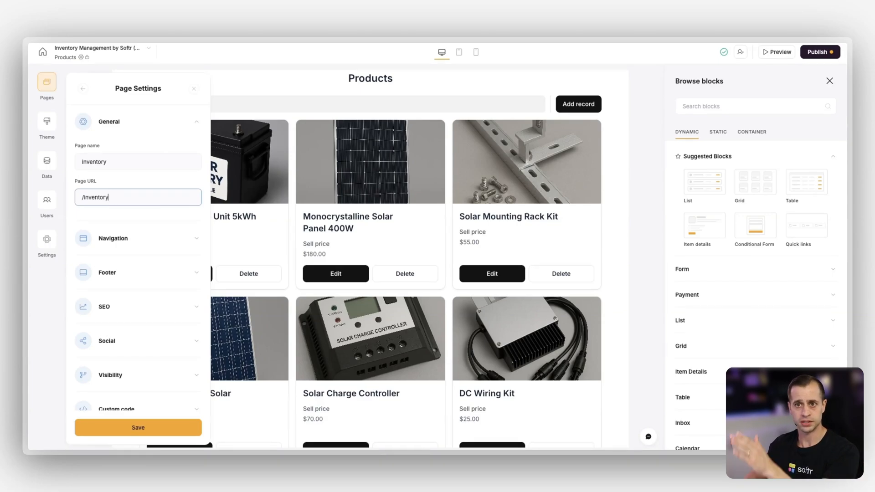
Save the inventory page's settings and close them to return to the page
left_click(130, 429)
left_click(196, 86)
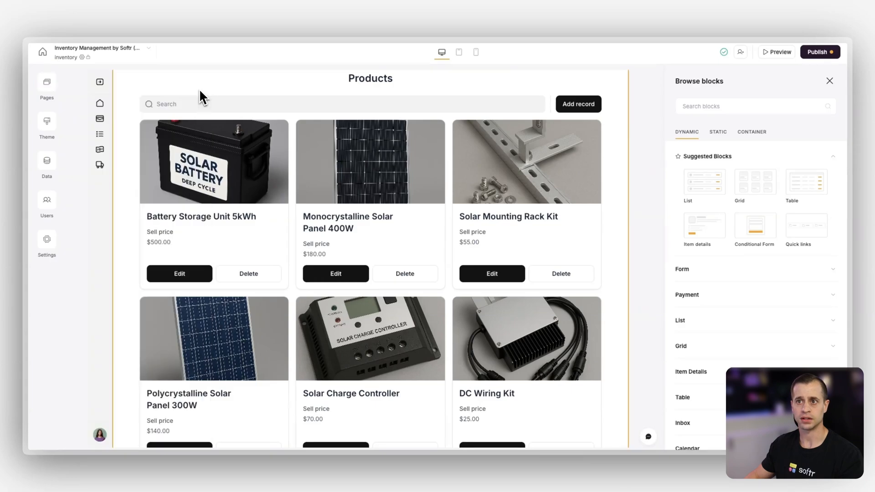
scroll(249, 232, "up", 1)
scroll(251, 240, "up", 3)
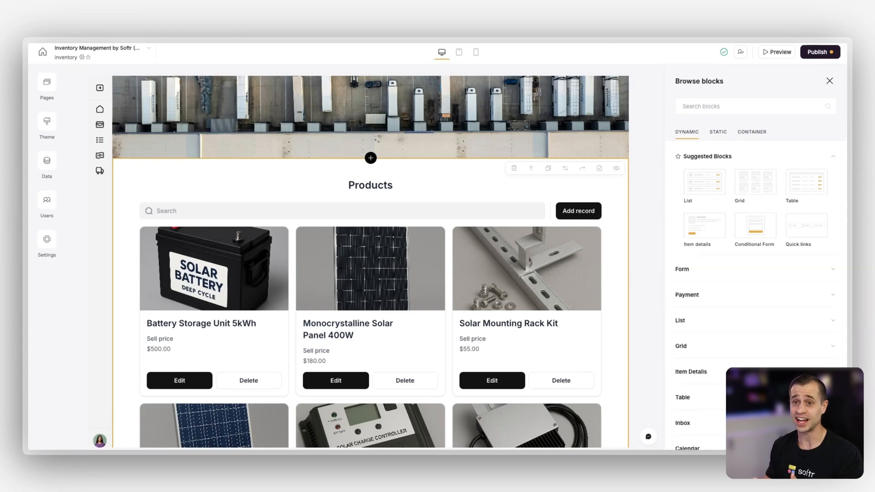
Open the Products block's settings and review its data source and the available block types
left_click(262, 298)
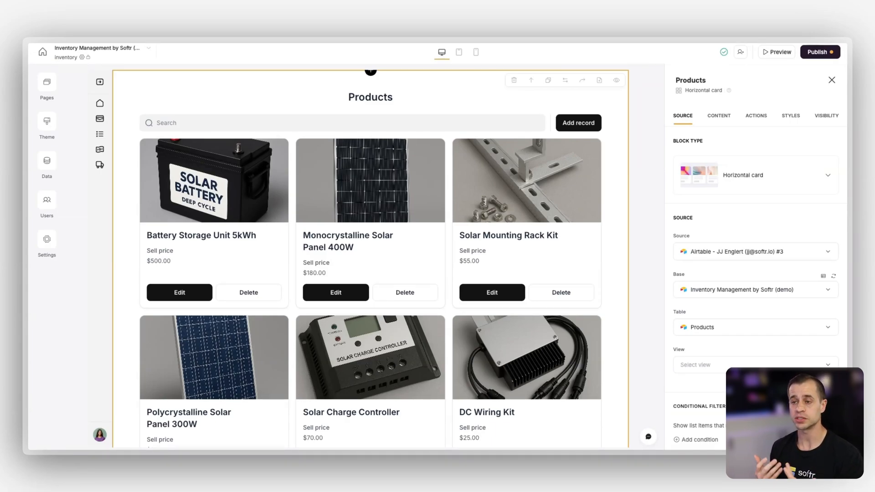
scroll(289, 333, "up", 2)
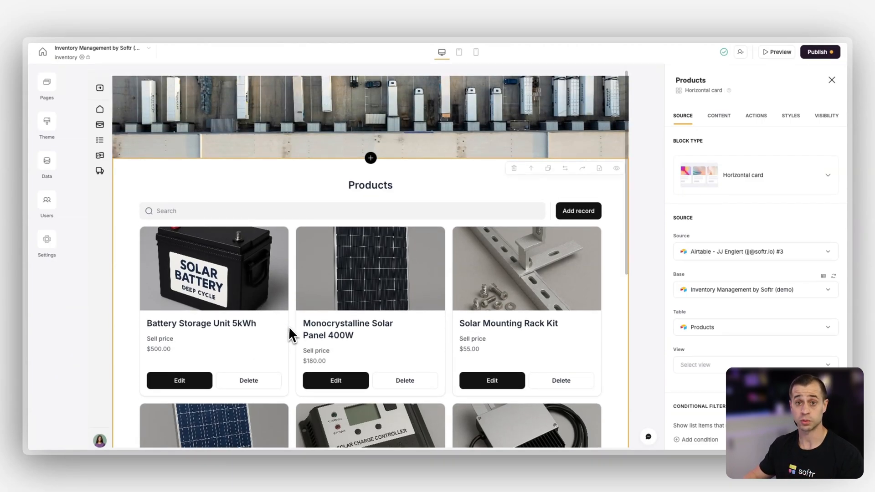
scroll(299, 314, "down", 2)
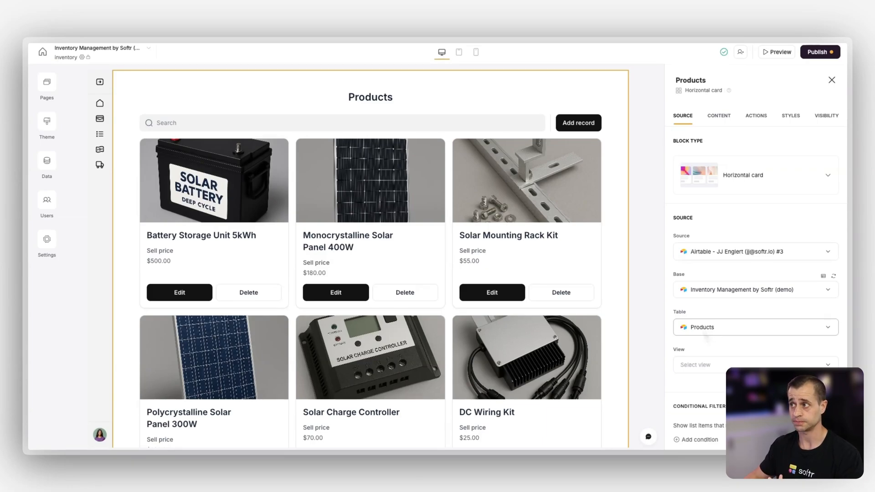
left_click(743, 188)
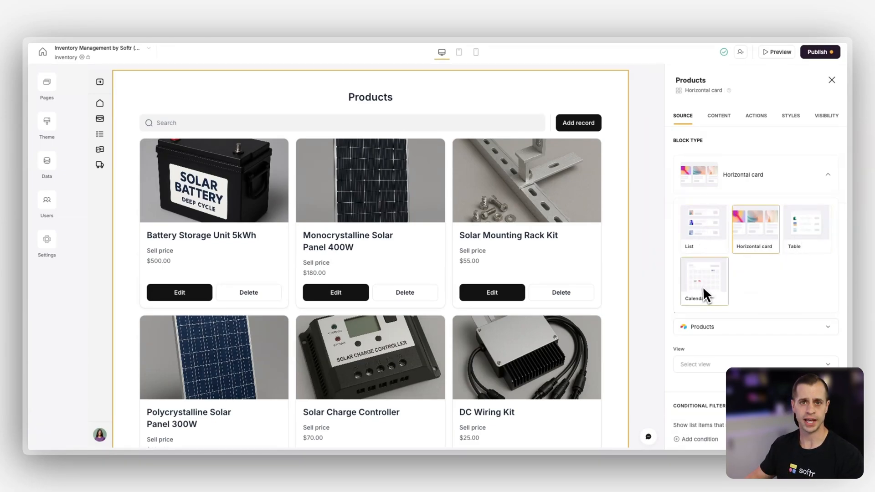
left_click(758, 145)
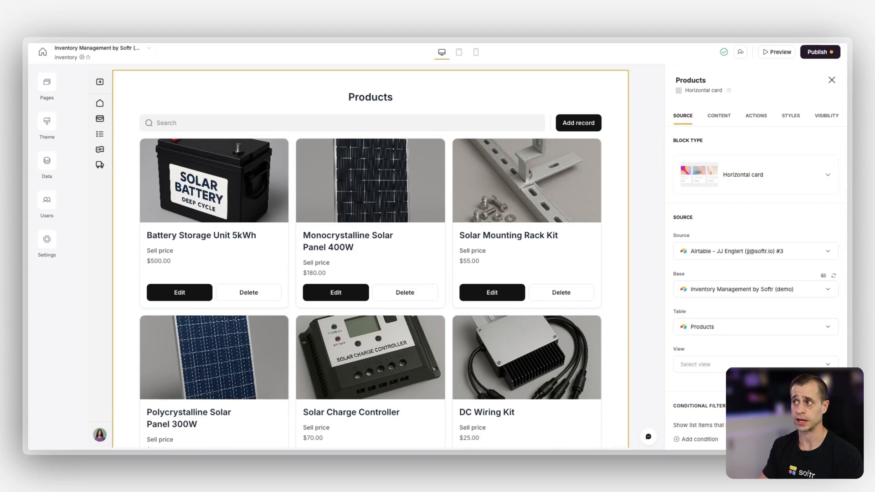
Set the Products block's card width so that four product cards fit in each row
left_click(718, 115)
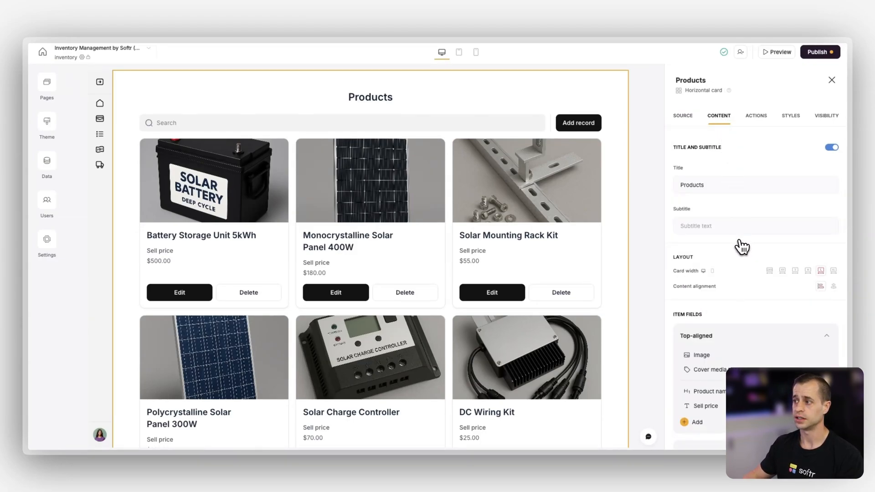
scroll(745, 249, "down", 1)
scroll(749, 251, "up", 1)
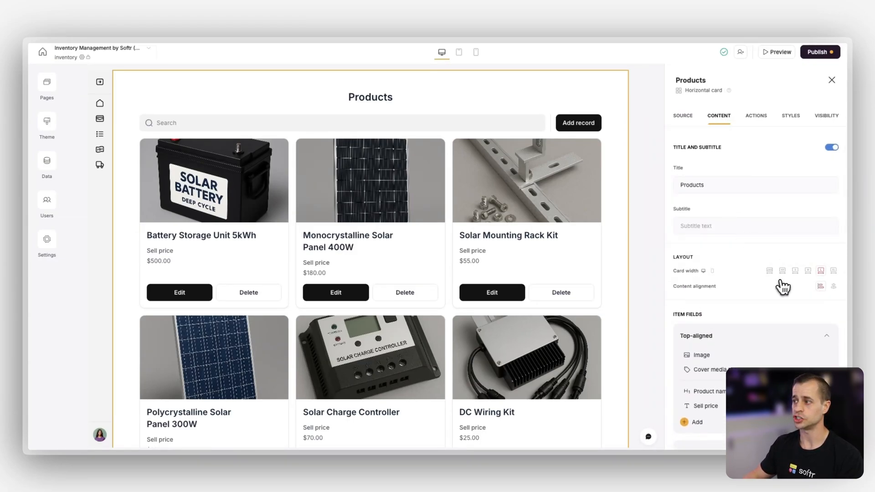
left_click(807, 272)
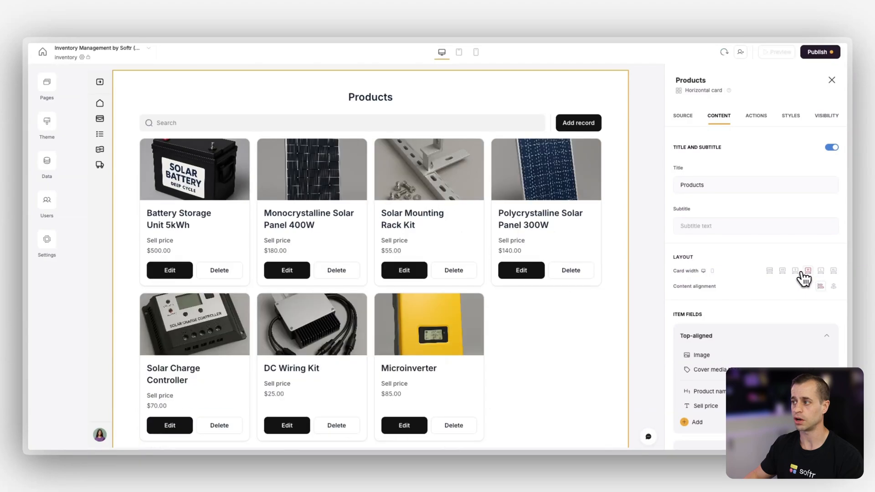
left_click(795, 271)
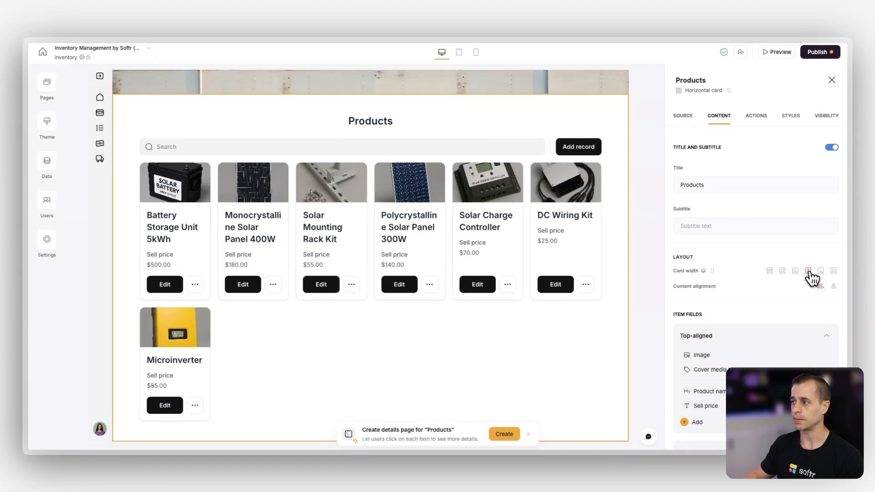
left_click(808, 271)
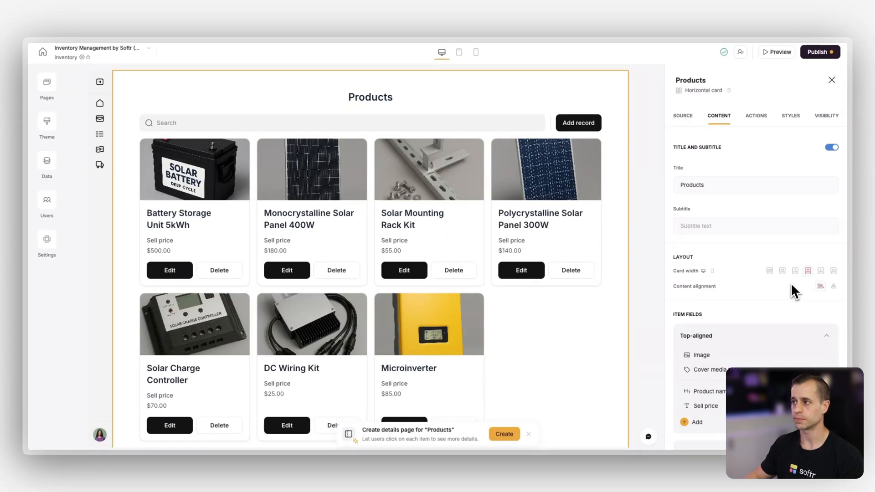
Change the Products block's title to "Inventory"
left_click(729, 184)
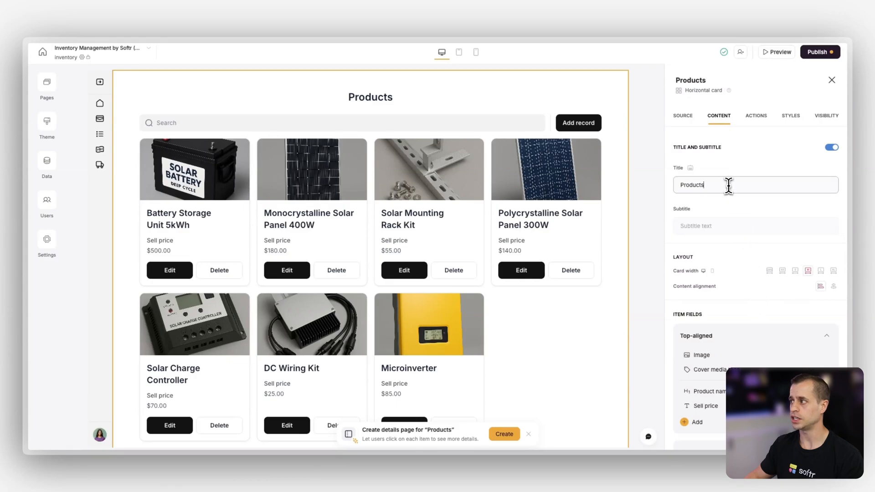
key("ctrl+a")
type("Inventor")
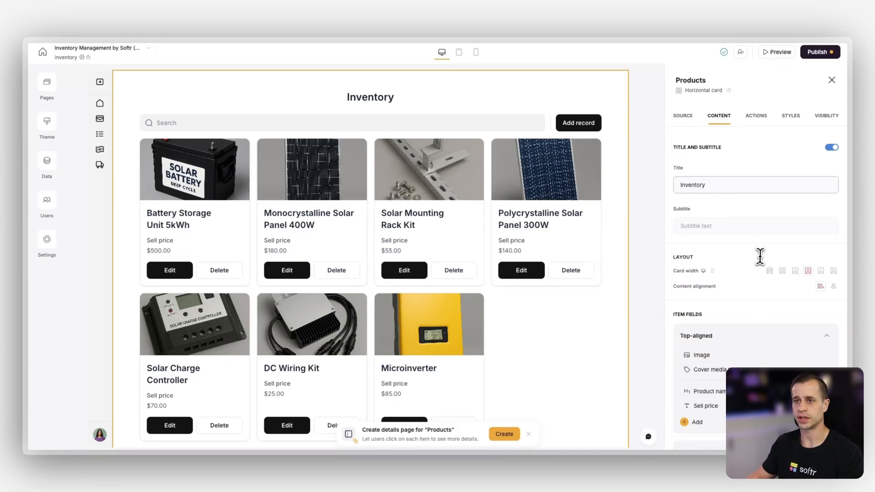
Map the cover media tags of the product cards to the Inventory Level field
scroll(749, 274, "down", 3)
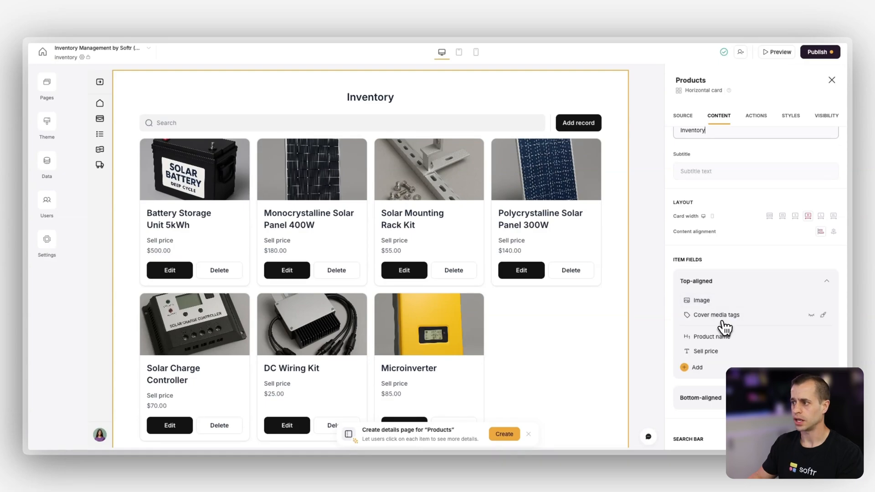
left_click(743, 319)
left_click(613, 356)
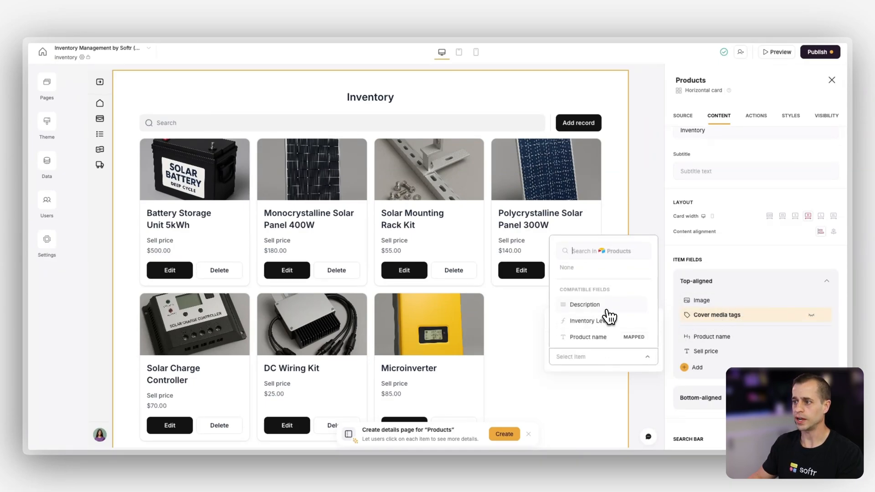
scroll(608, 316, "down", 1)
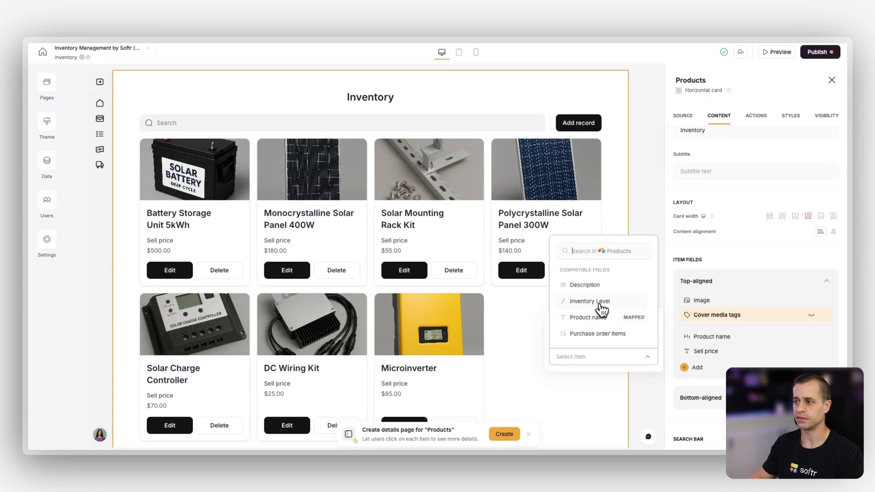
left_click(589, 301)
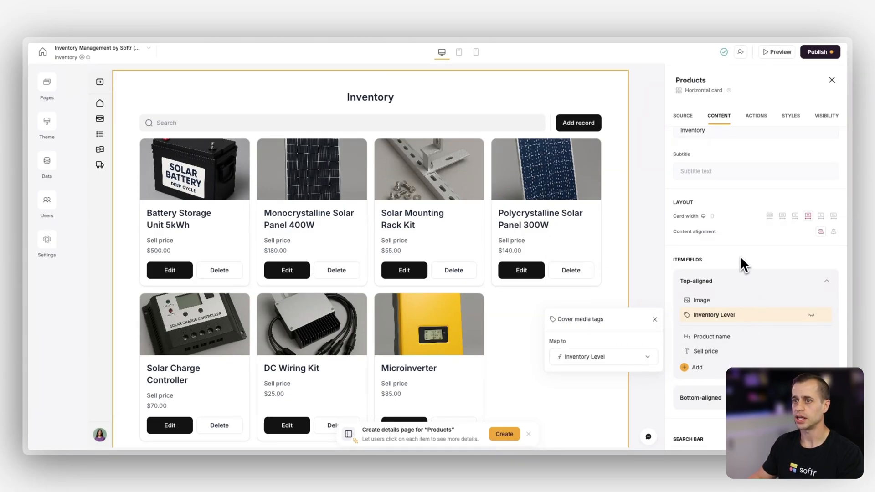
Reload the editor page, show the Inventory Level tag on the product cards, and dismiss the details page suggestion
left_click(71, 33)
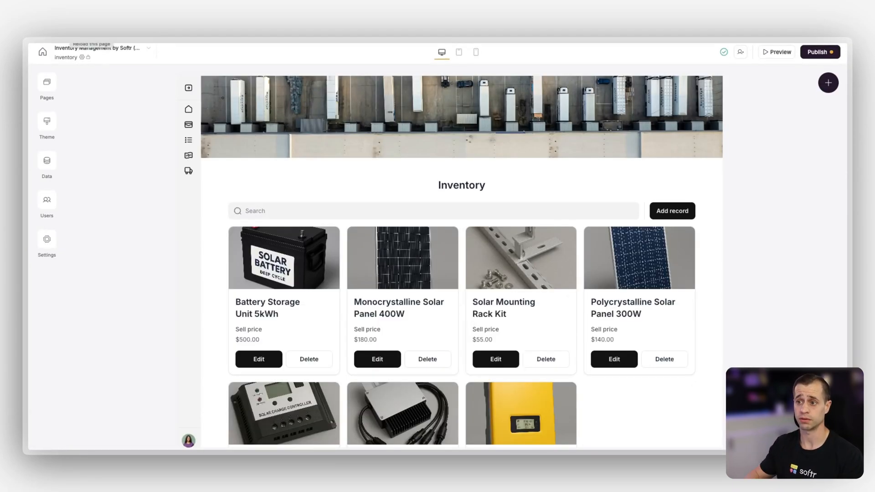
left_click(203, 222)
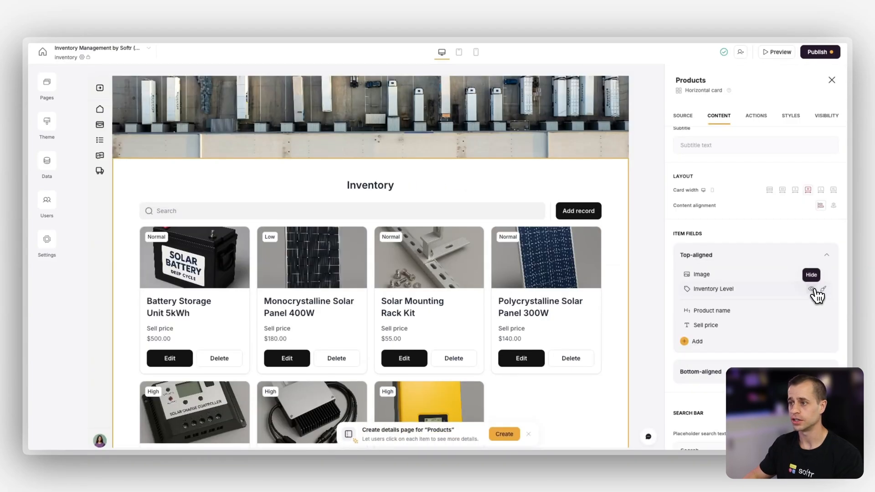
left_click(812, 290)
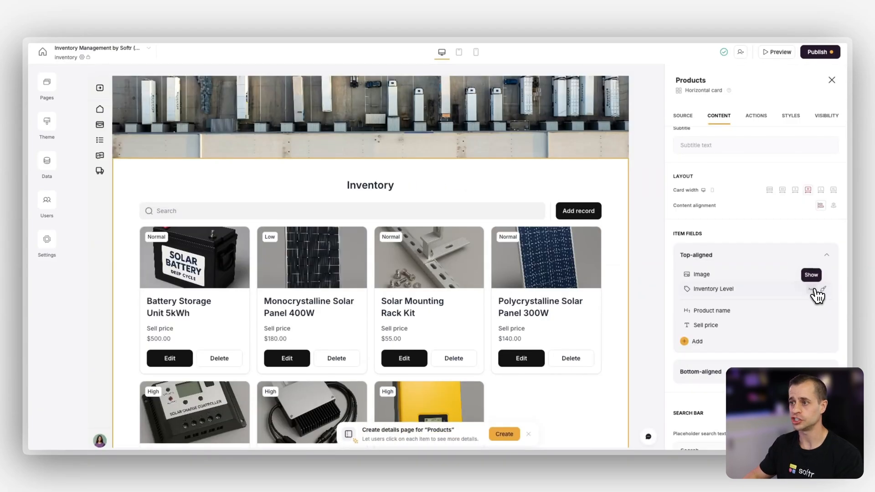
left_click(528, 434)
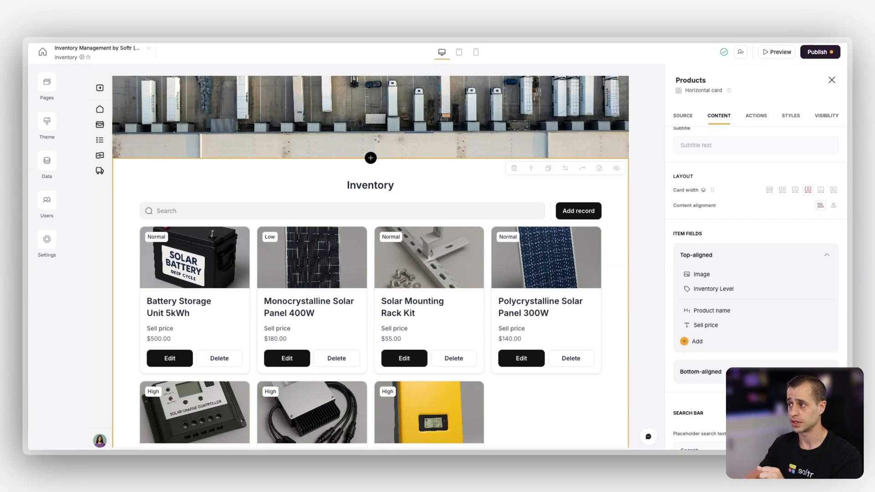
Change the Product name item field's text style to Heading 3
scroll(715, 313, "down", 1)
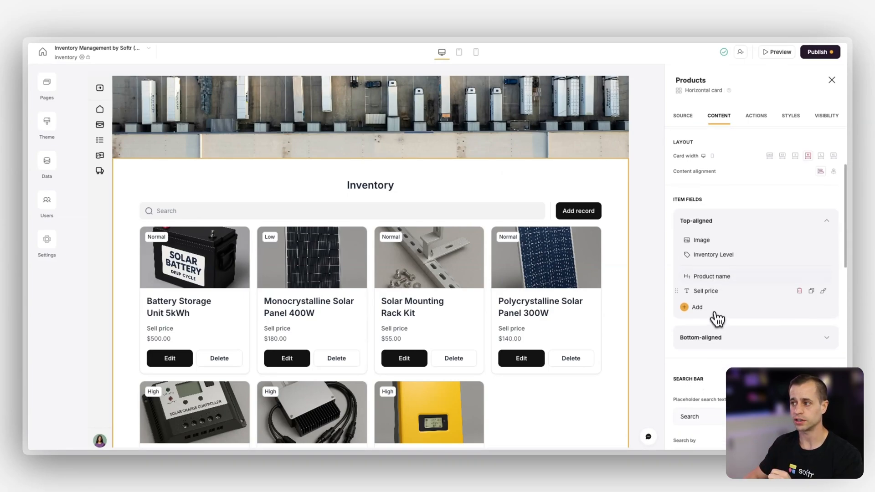
left_click(716, 278)
left_click(588, 282)
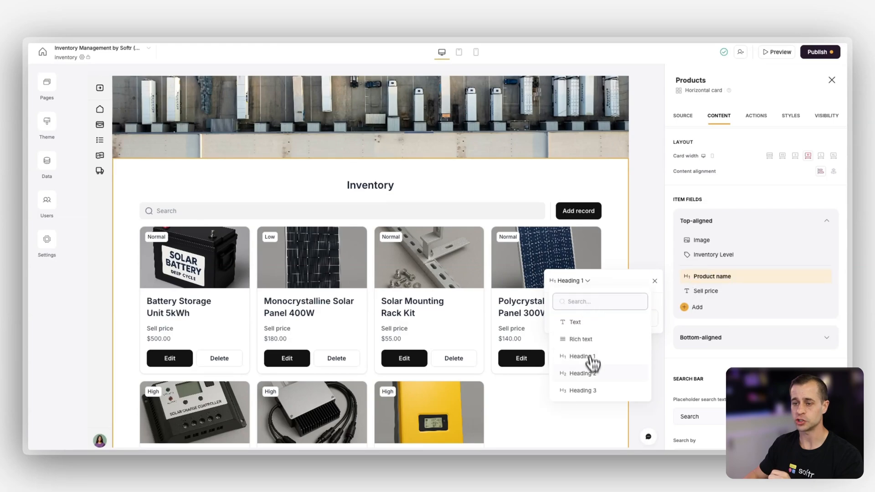
left_click(586, 372)
left_click(579, 285)
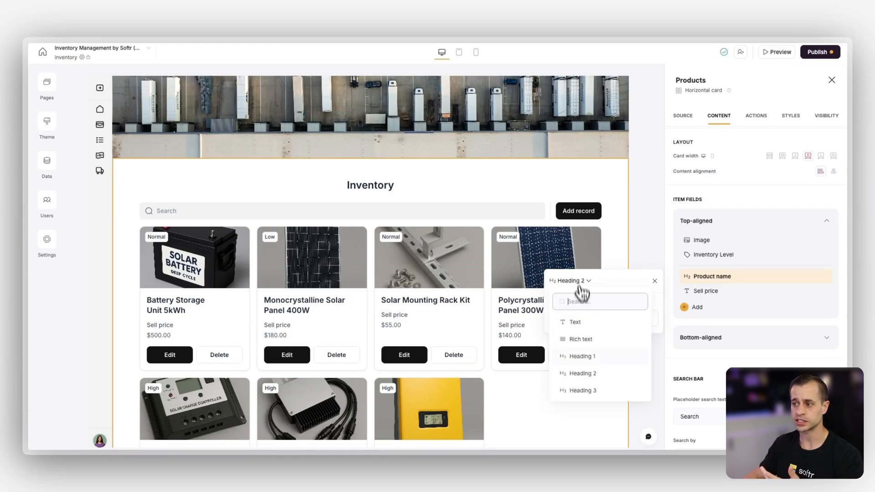
left_click(582, 390)
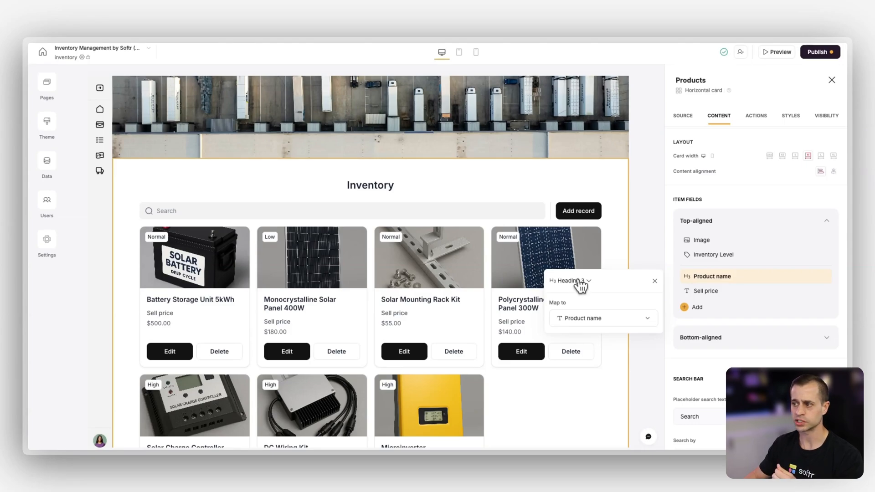
Map the Sell price item field to Units available and label it "Unit Available"
left_click(726, 294)
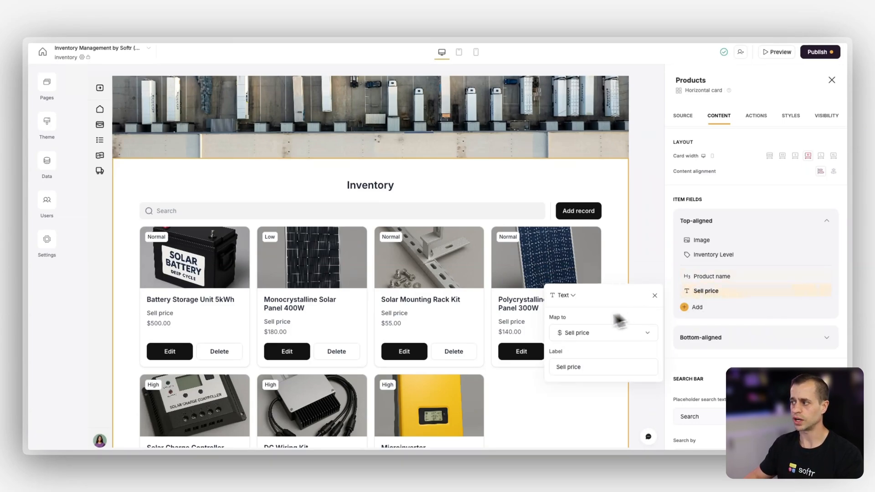
left_click(584, 333)
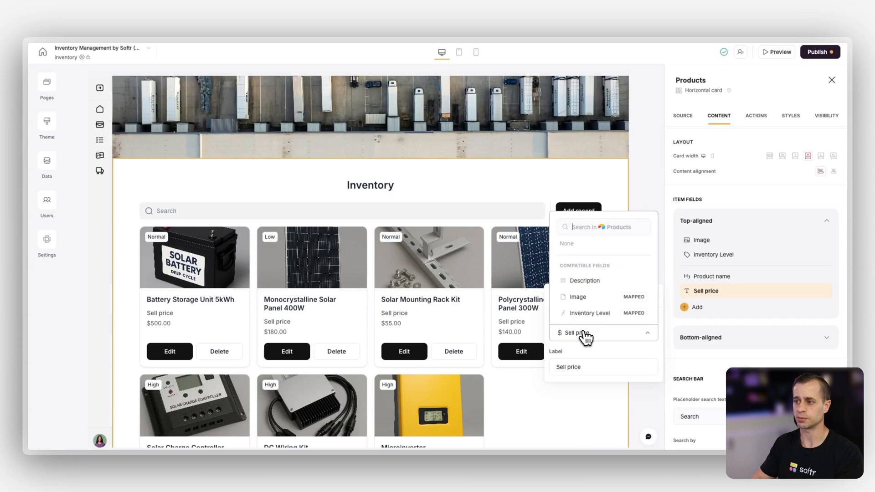
type("unit")
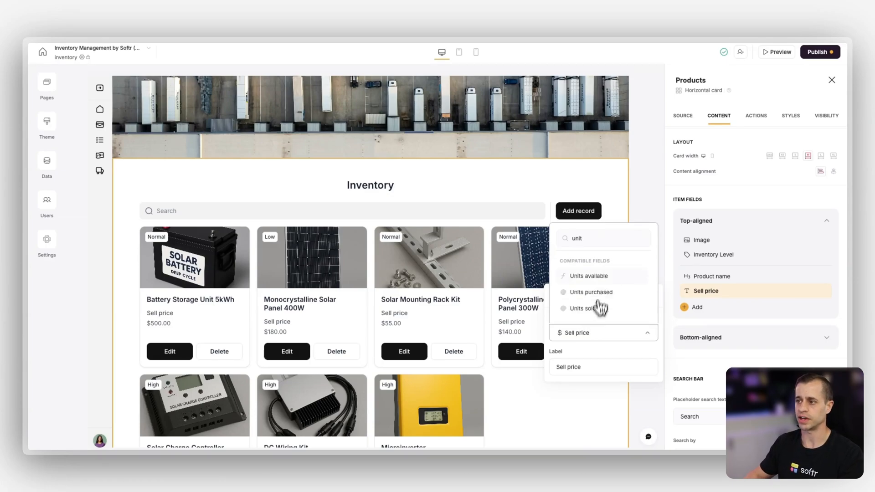
left_click(600, 277)
triple_click(590, 367)
key("BackSpace")
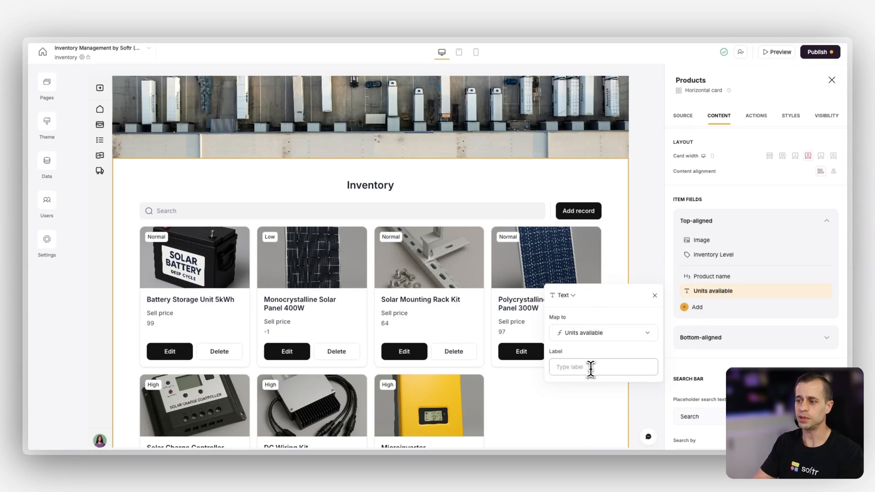
type("Unit Available")
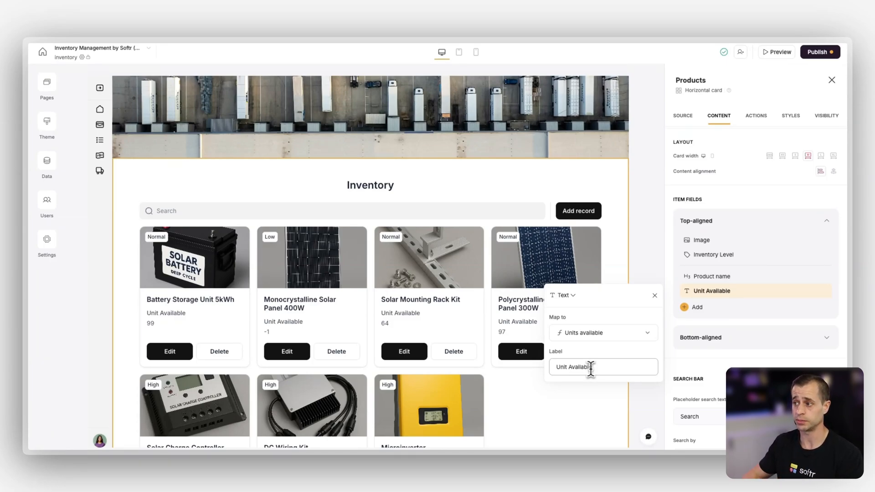
Open the list of product fields for the top-aligned section and review which ones can be added
left_click(686, 307)
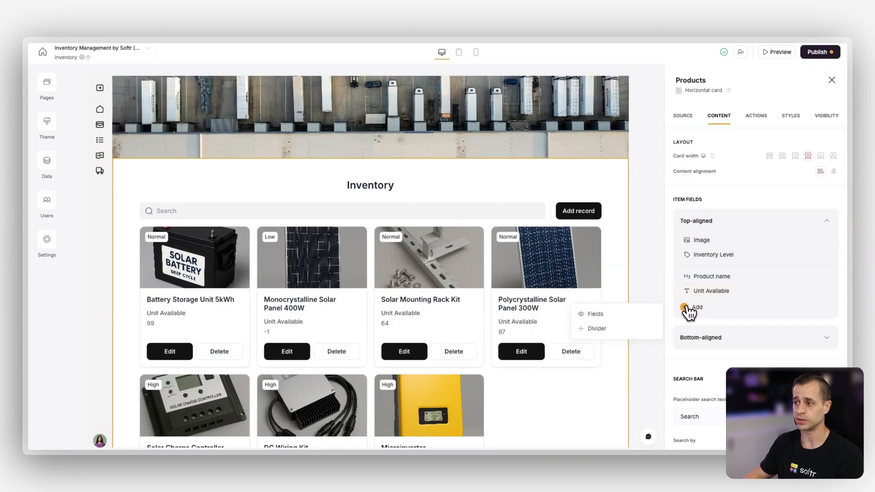
left_click(613, 317)
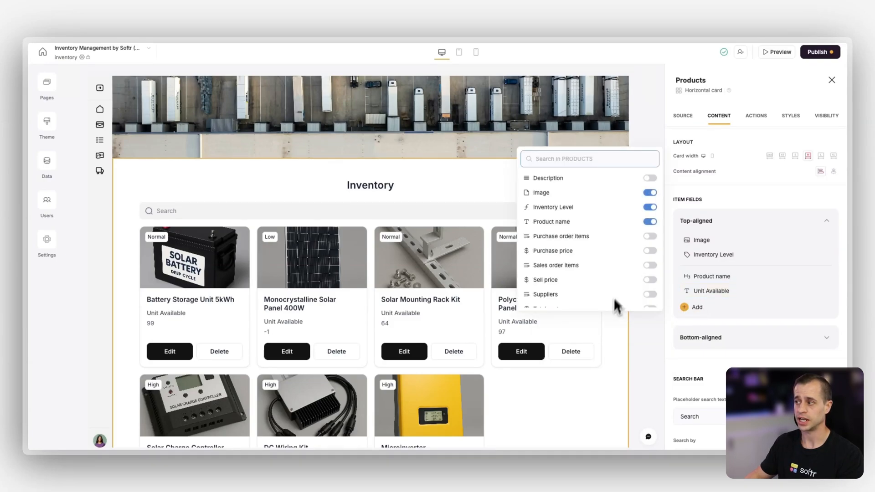
scroll(650, 234, "down", 3)
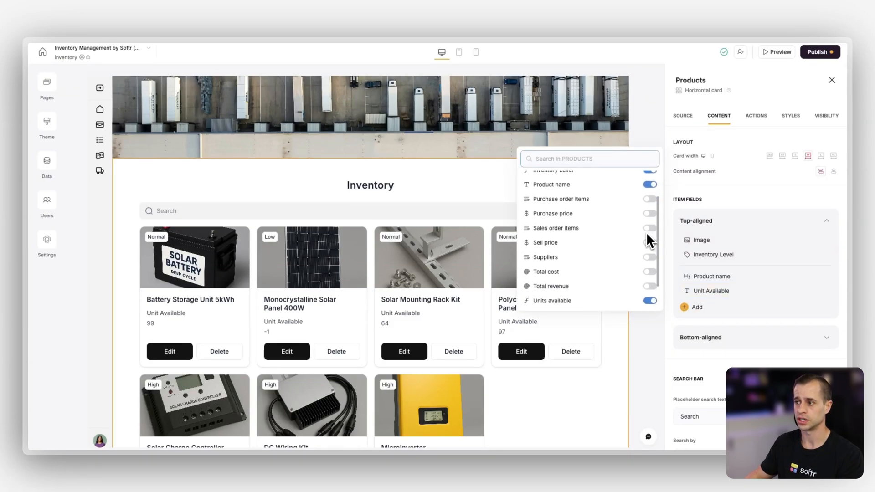
scroll(638, 269, "up", 2)
scroll(637, 264, "up", 1)
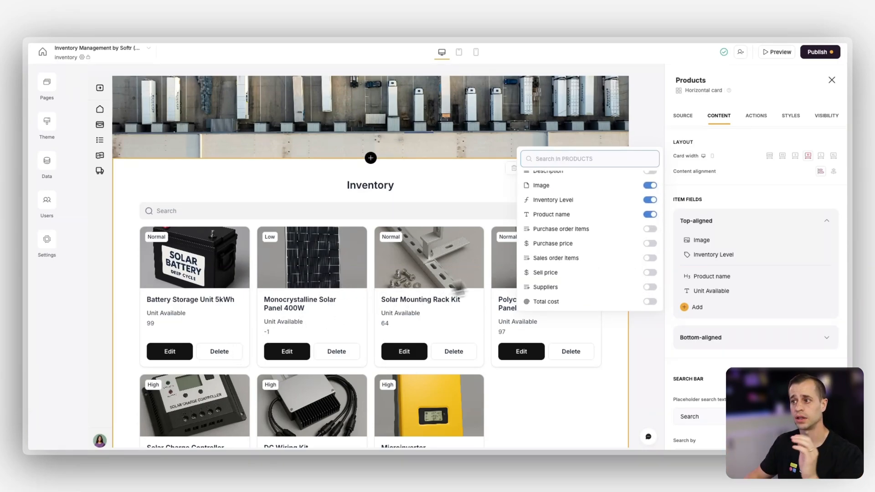
Add the Units sold field to the product cards' top-aligned section and label it "Units Sold"
scroll(651, 262, "up", 1)
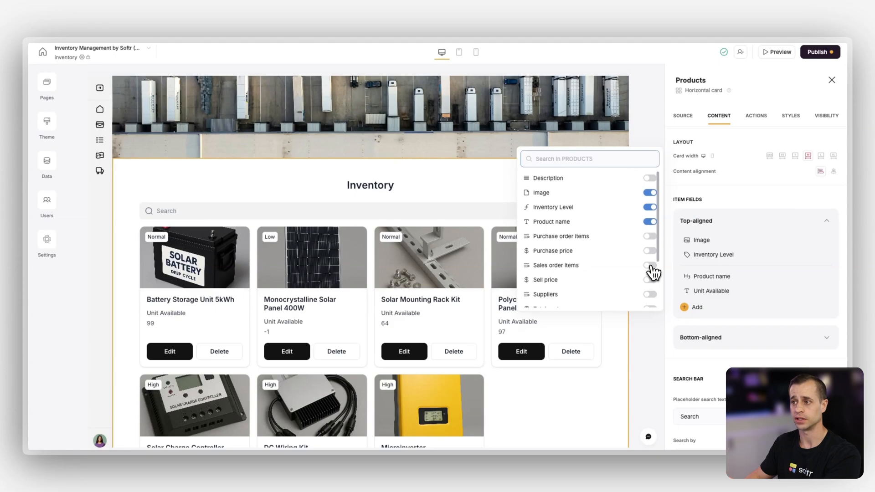
scroll(653, 269, "down", 2)
scroll(653, 269, "down", 3)
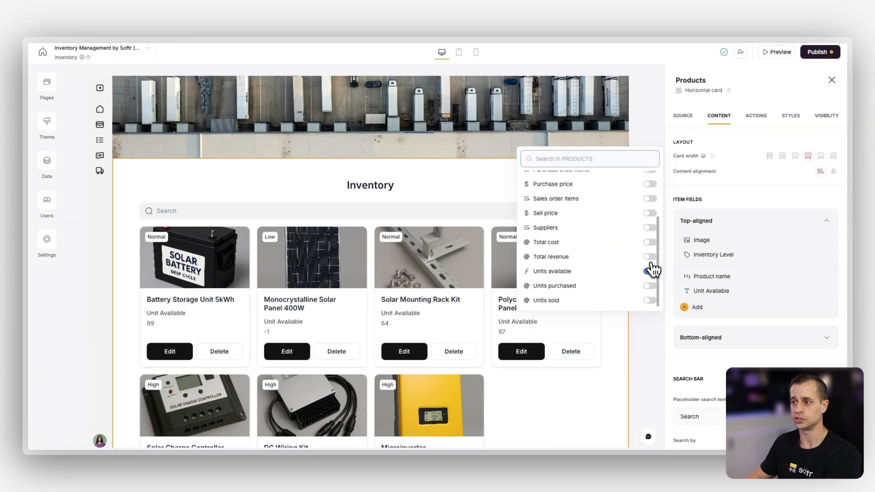
left_click(650, 301)
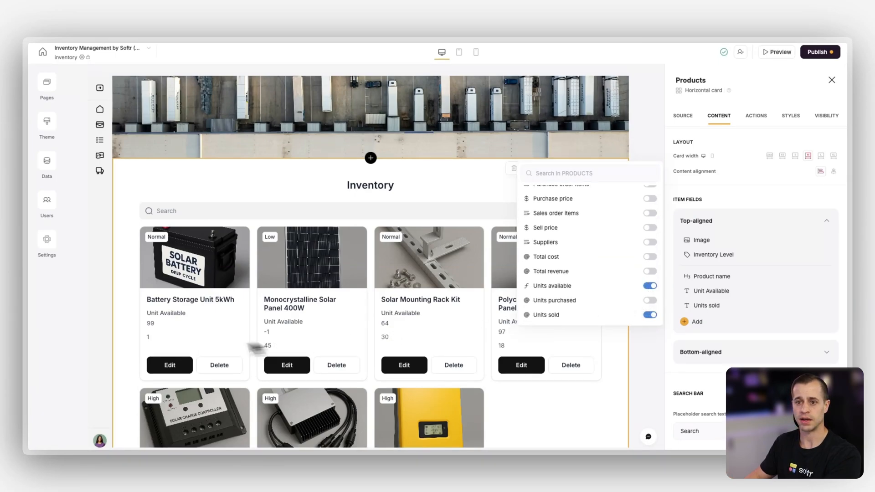
left_click(707, 306)
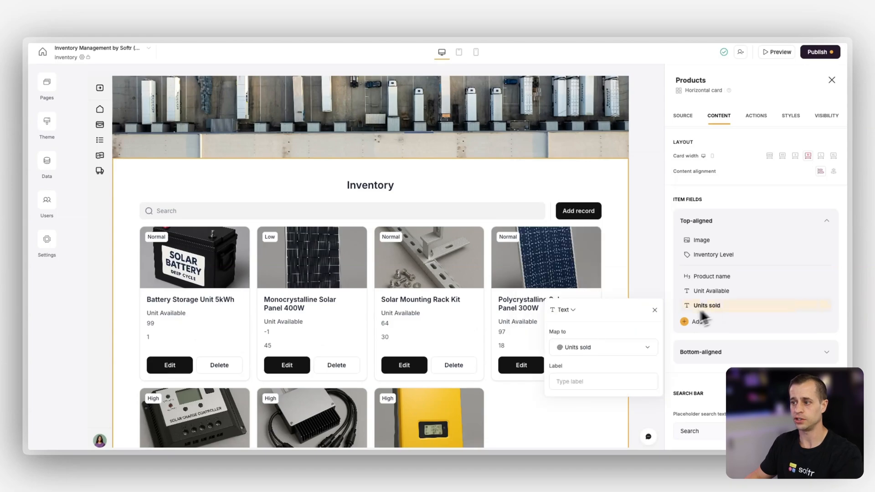
triple_click(586, 382)
type("Units Sold")
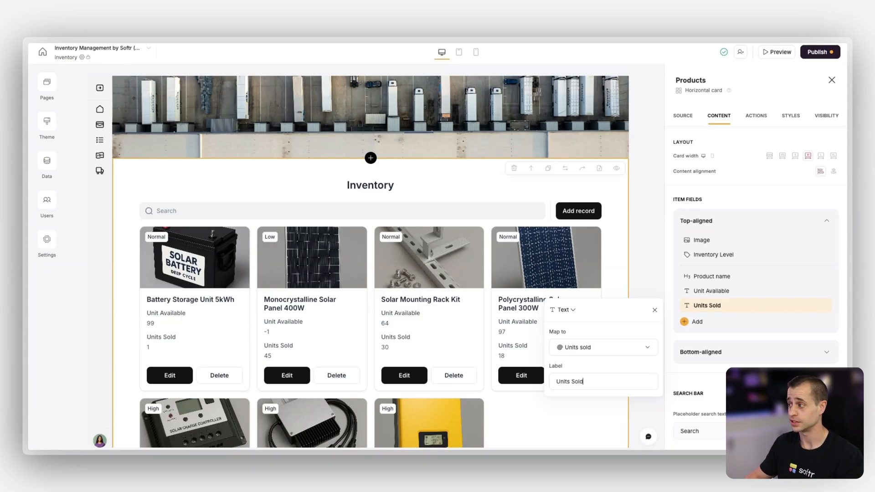
left_click(531, 413)
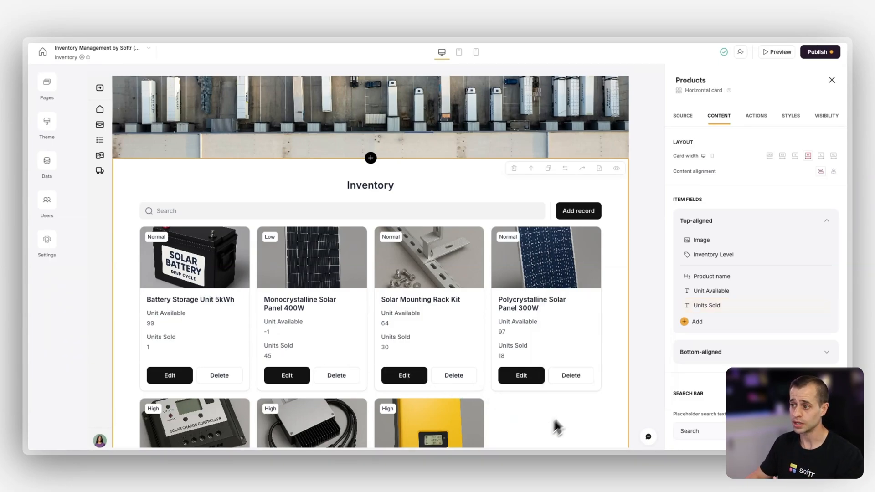
scroll(547, 358, "down", 3)
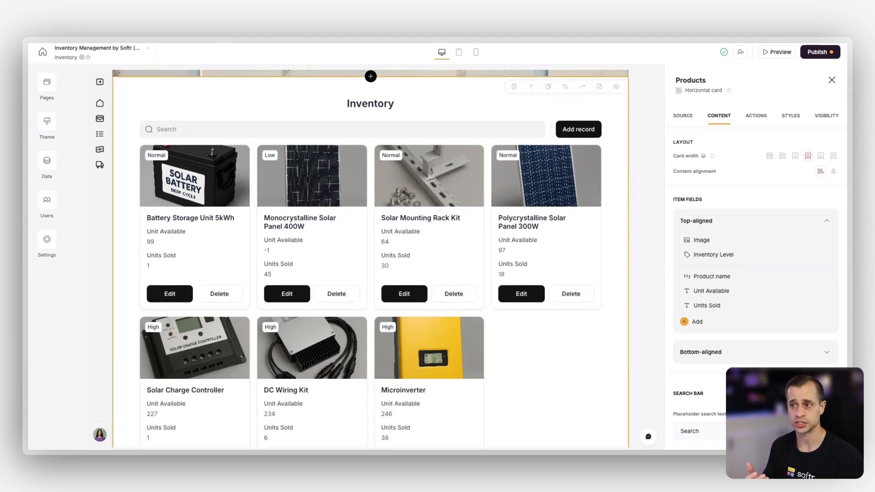
Remove the Edit and Delete item buttons from the product cards
left_click(756, 116)
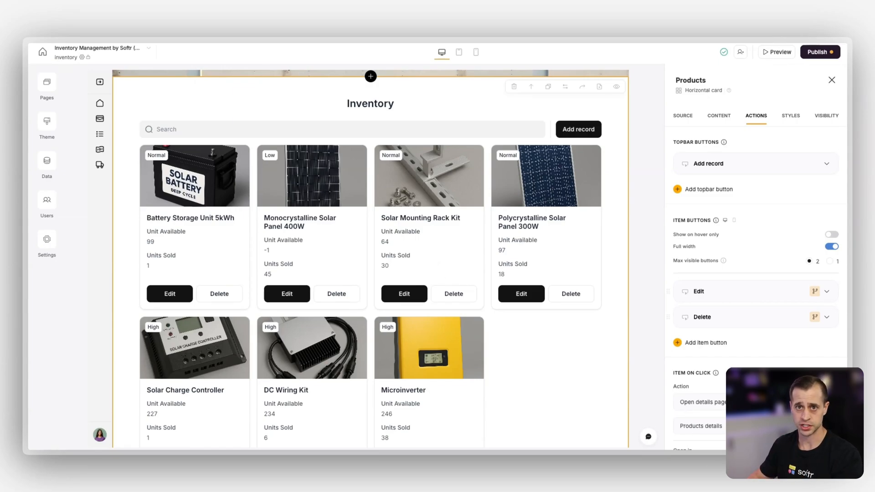
left_click(801, 291)
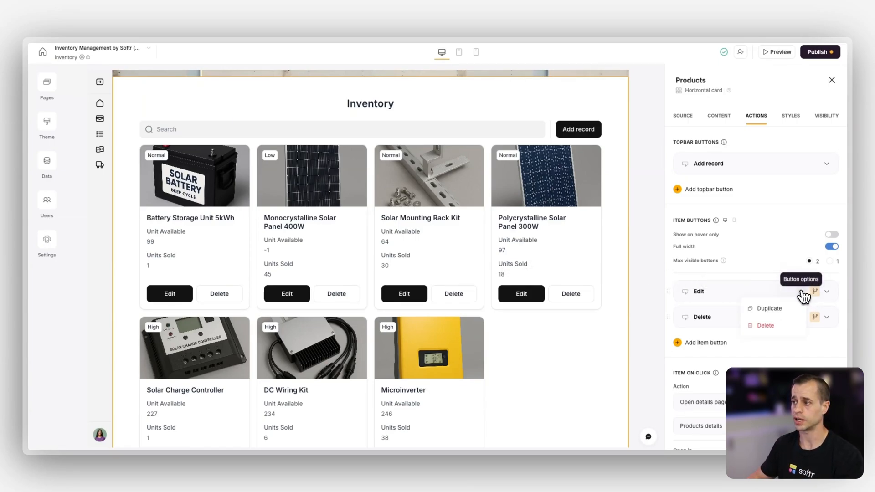
left_click(794, 326)
left_click(801, 291)
left_click(785, 325)
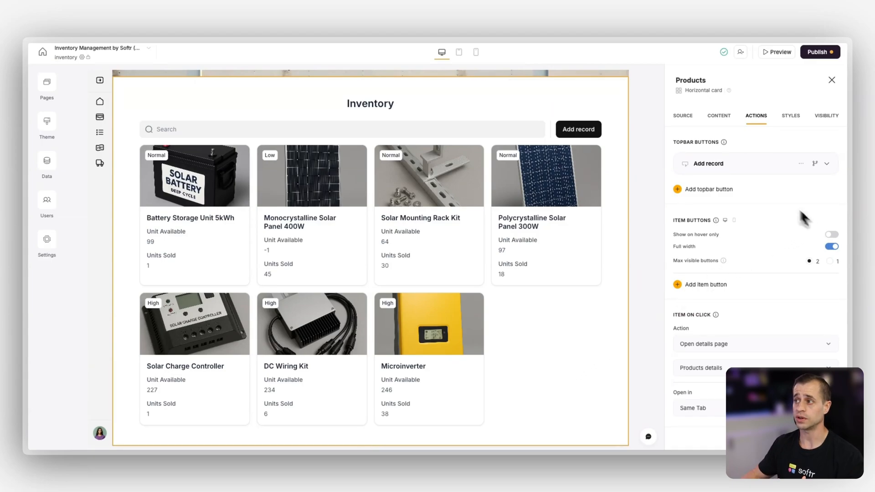
Relabel the Add record topbar button as "Add Product"
left_click(753, 167)
double_click(712, 201)
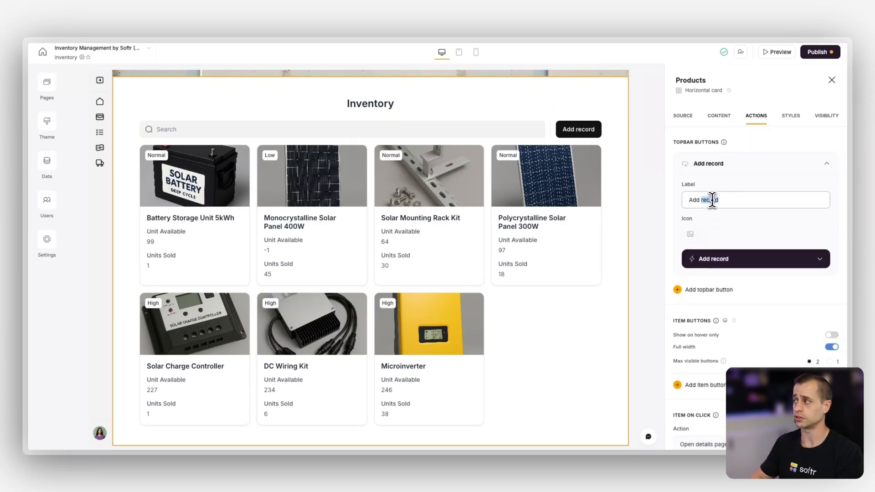
type("Product")
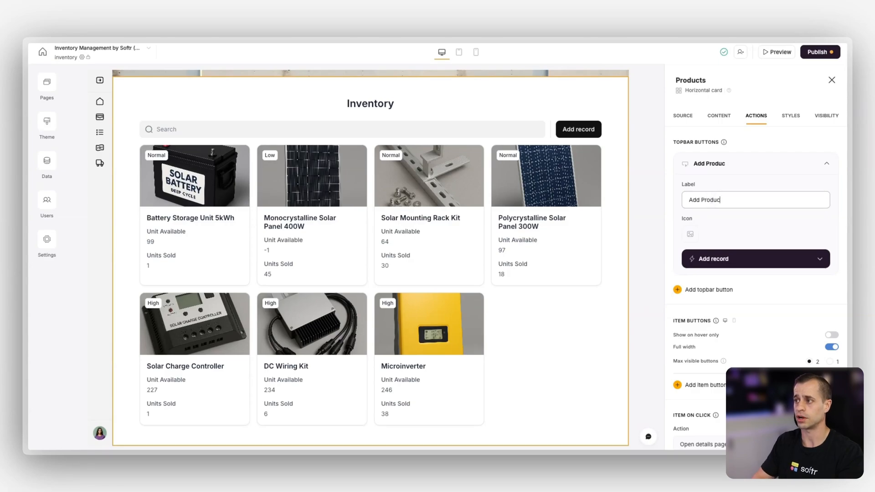
Add the Image, Description, Purchase price and Suppliers fields to the Add Product button's record form
left_click(742, 263)
scroll(739, 267, "down", 2)
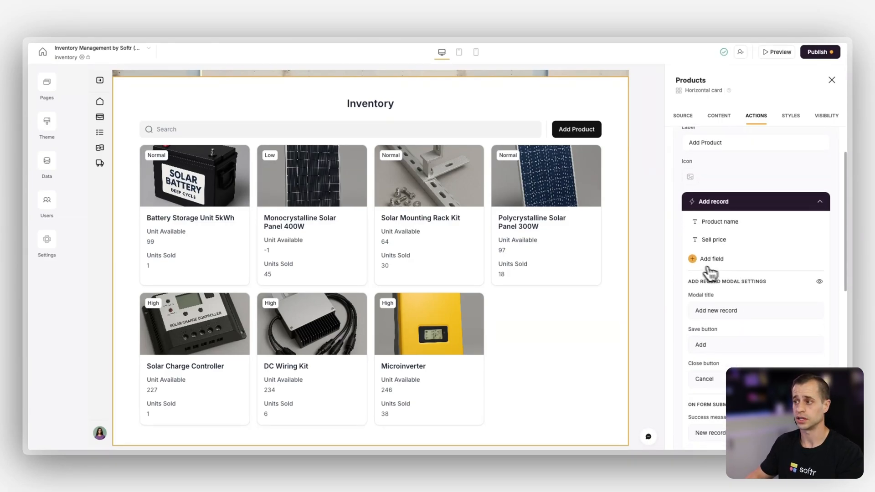
left_click(692, 259)
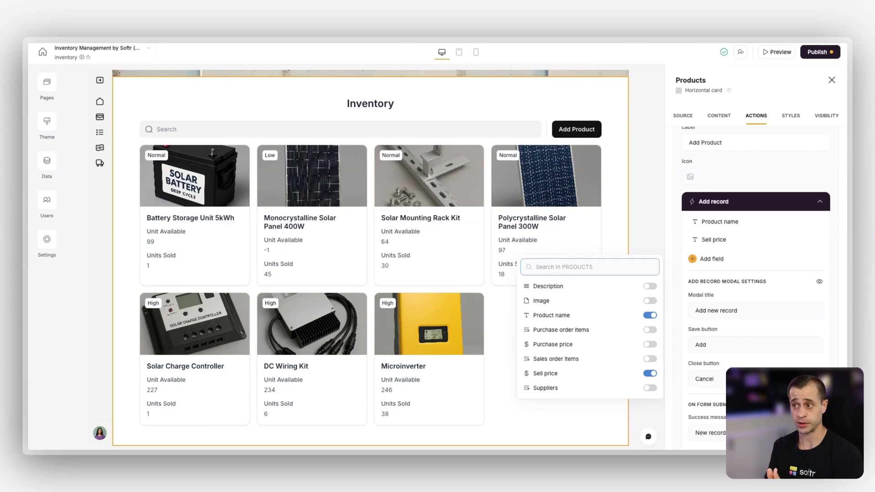
left_click(650, 300)
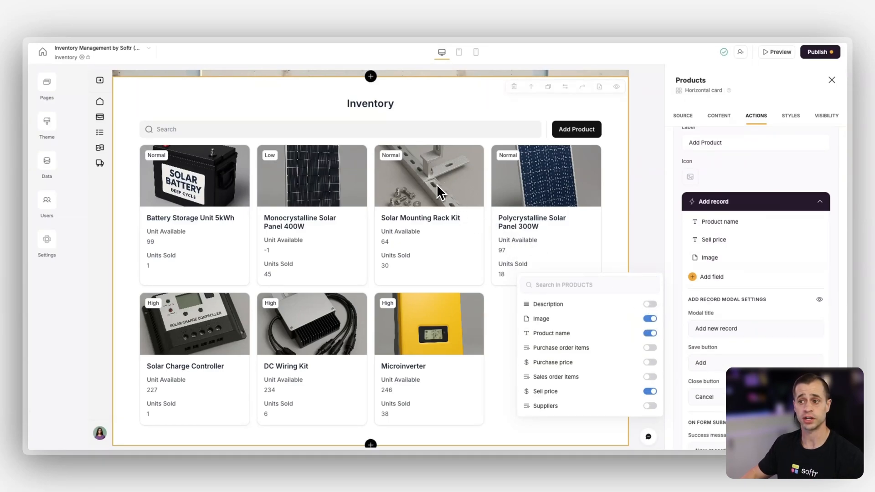
left_click(650, 304)
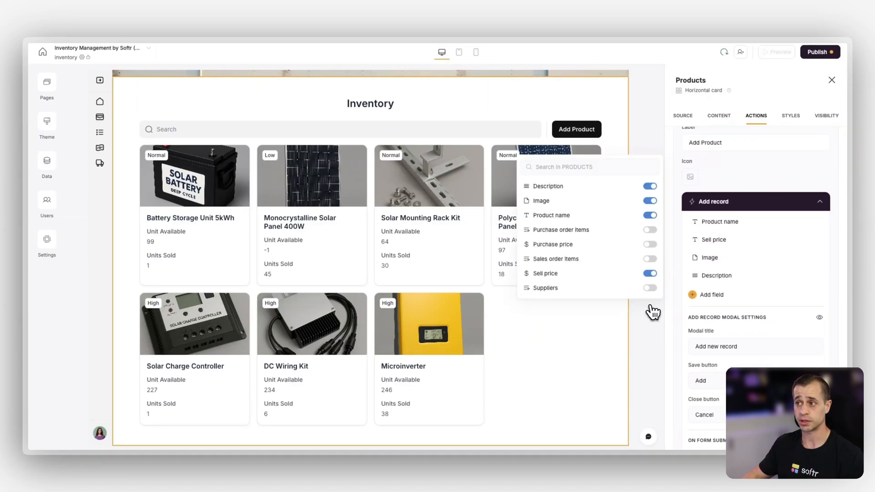
left_click(650, 245)
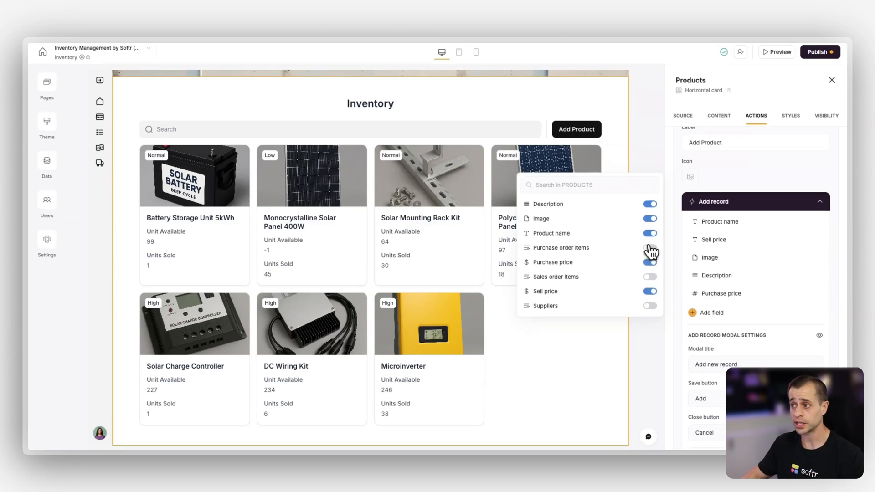
left_click(650, 306)
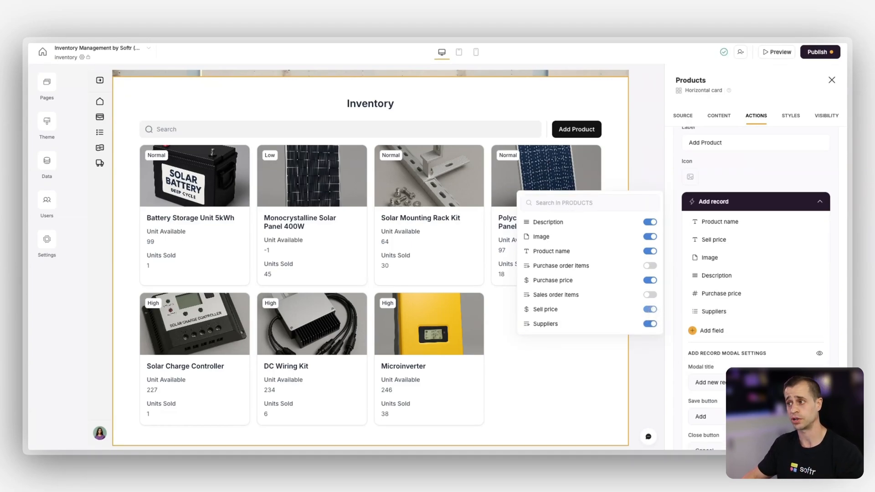
Review the mapping and Required settings of the Product name, Sell price, Image, Description and Purchase price form fields
left_click(738, 223)
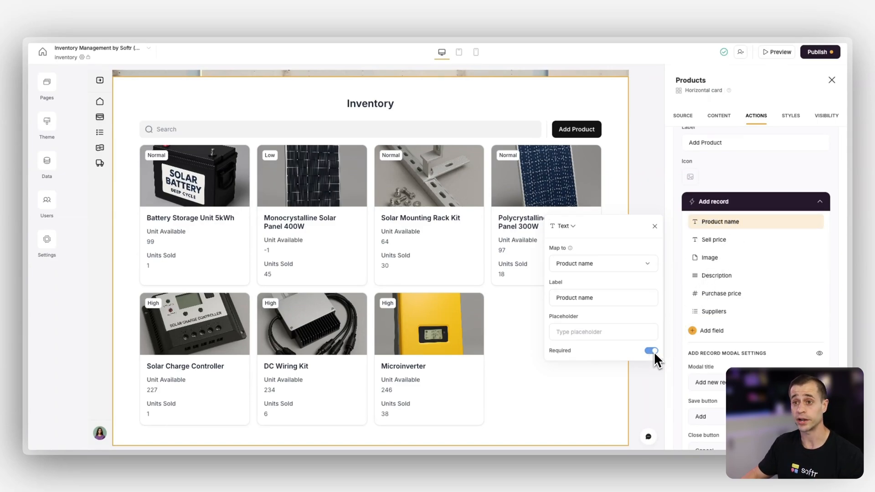
left_click(744, 240)
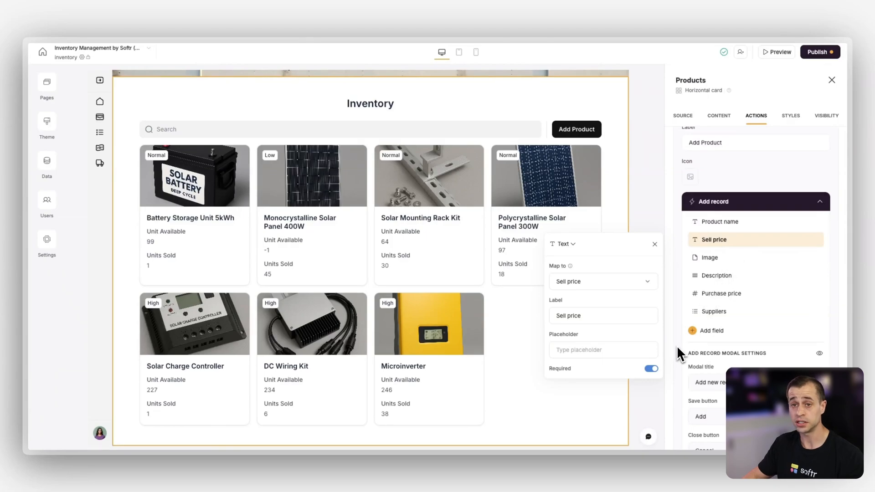
left_click(728, 259)
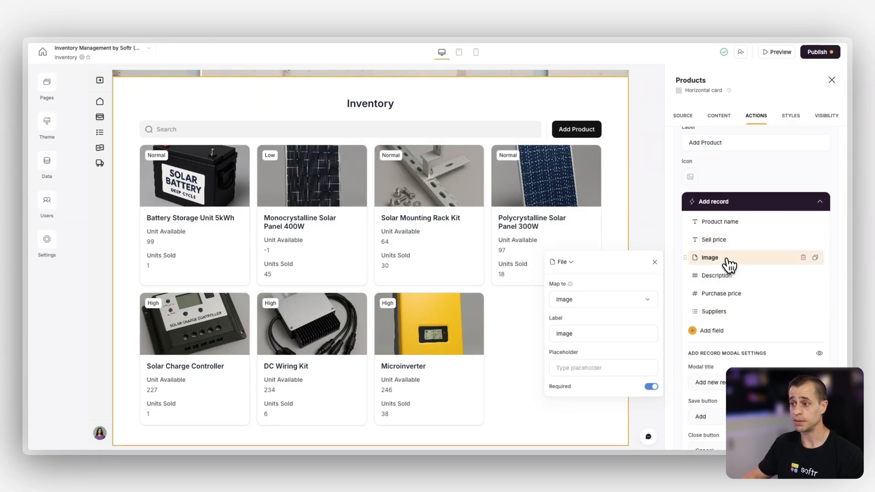
left_click(727, 277)
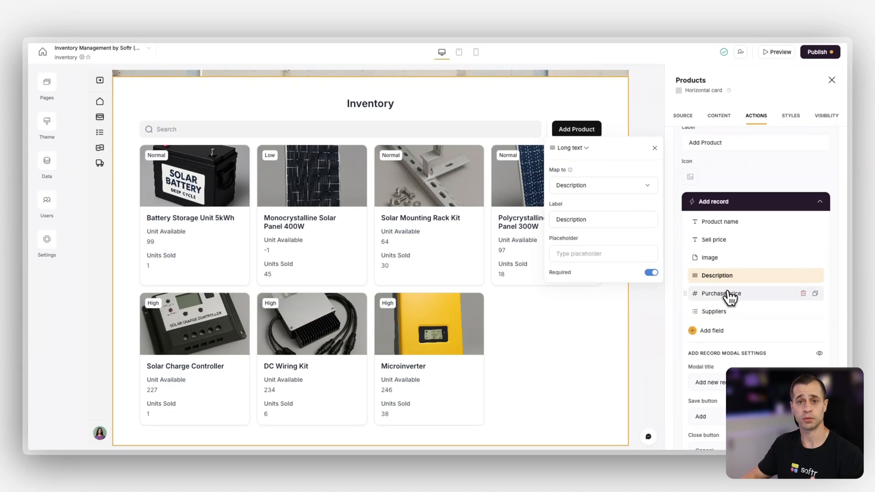
left_click(731, 296)
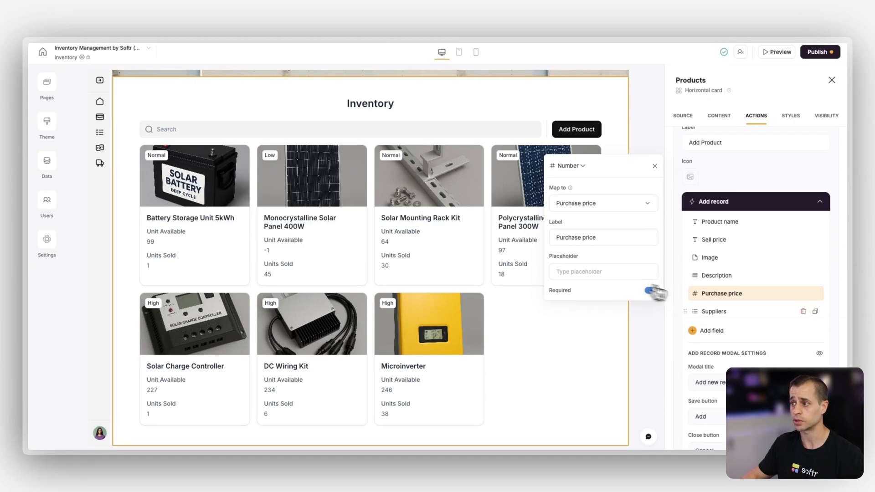
Sync the Suppliers dropdown's options with the source in the add record form and review its remaining settings
left_click(723, 312)
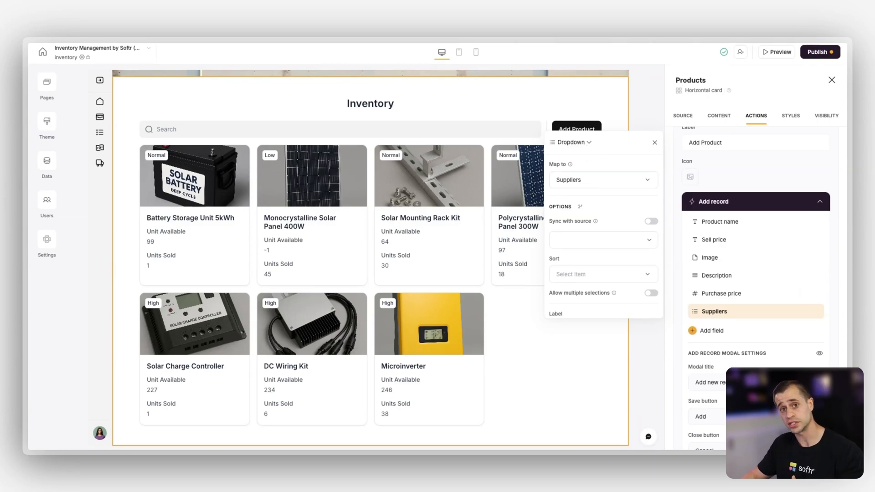
left_click(652, 223)
left_click(520, 275)
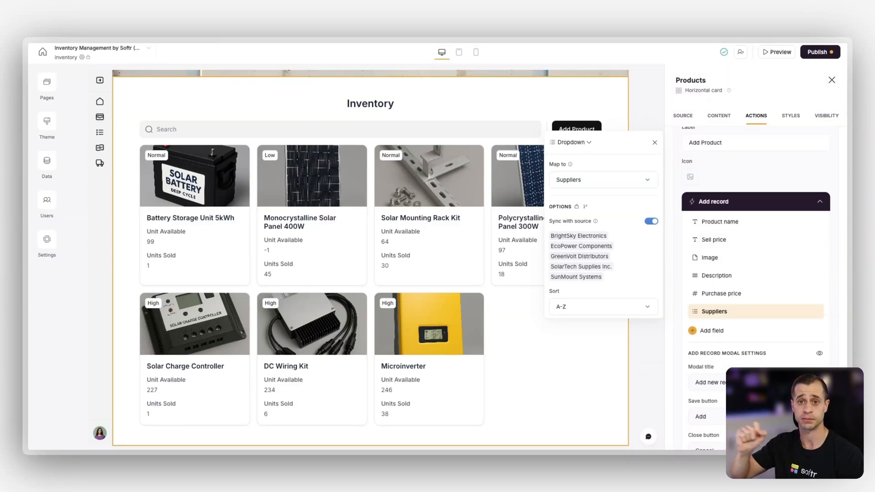
scroll(605, 235, "down", 3)
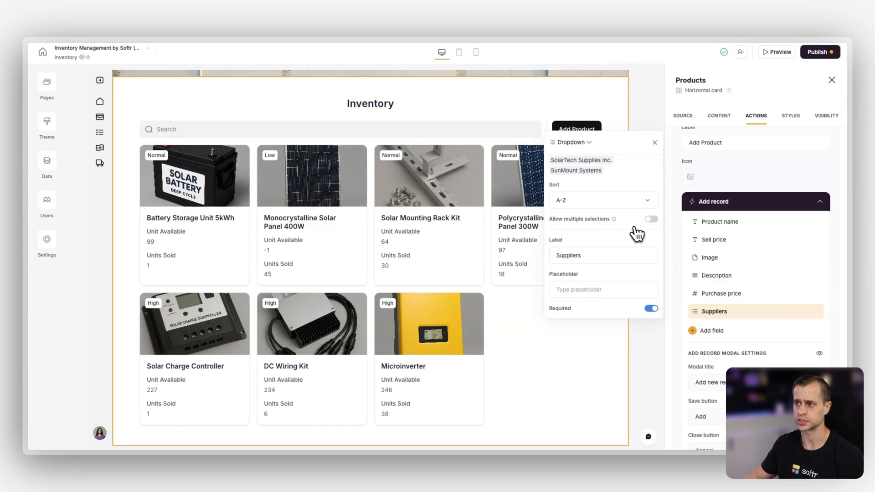
Set the add record modal title to "Add new product" and the success message to "New product added successfully"
scroll(725, 333, "down", 2)
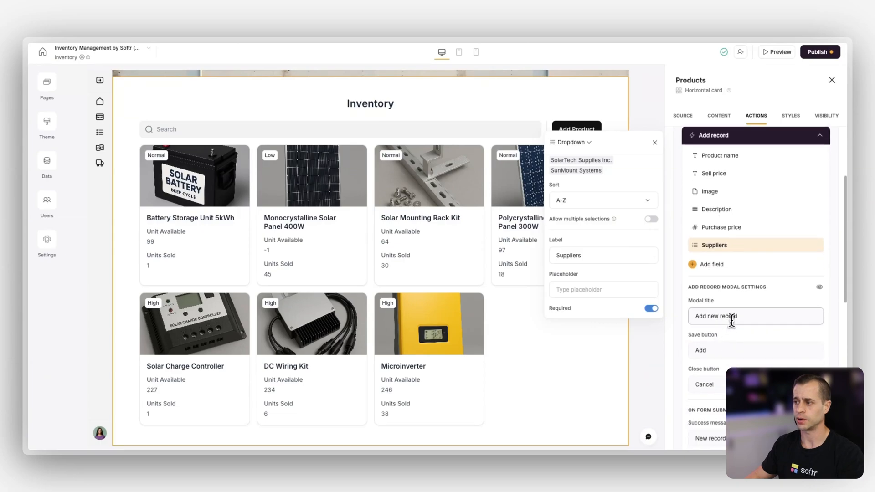
double_click(731, 317)
type("product")
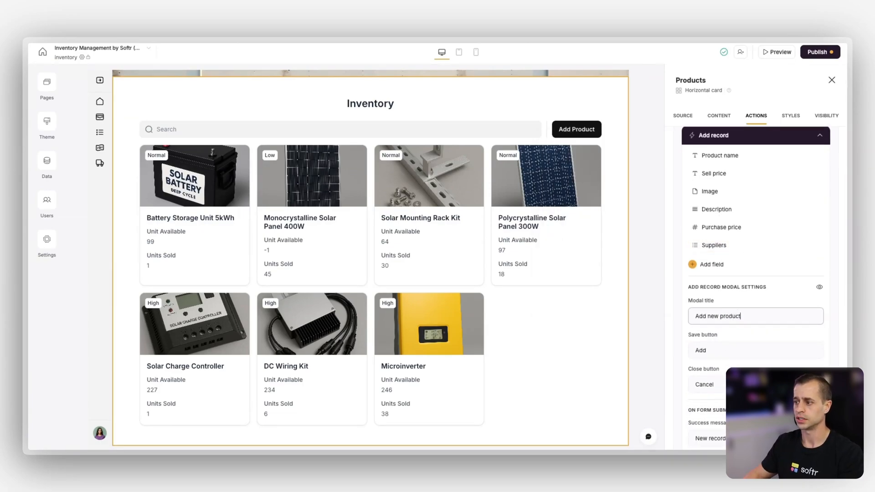
scroll(733, 316, "down", 4)
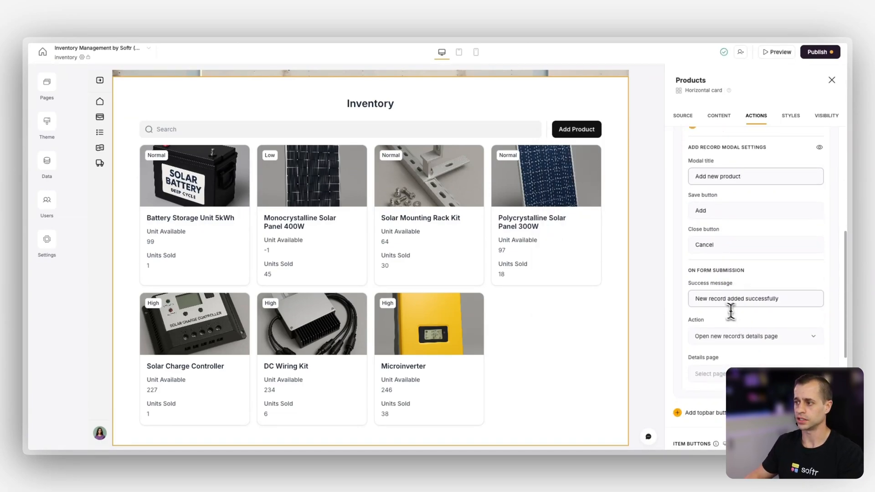
double_click(716, 298)
type("product")
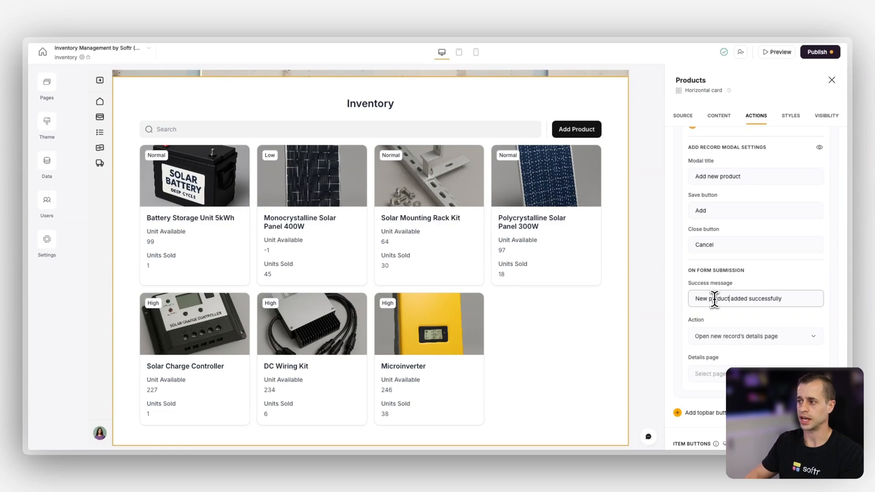
Set the details page opened after form submission to Products details
scroll(724, 298, "down", 1)
scroll(726, 298, "down", 1)
scroll(734, 287, "down", 1)
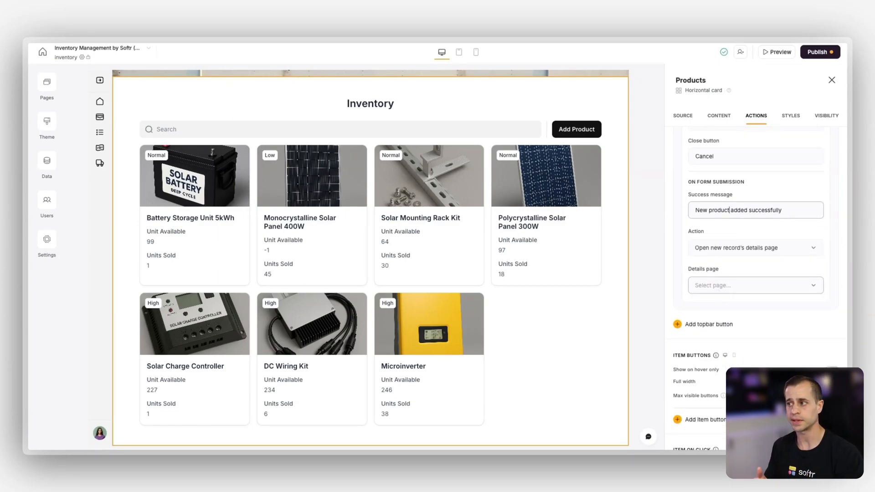
left_click(727, 285)
left_click(728, 306)
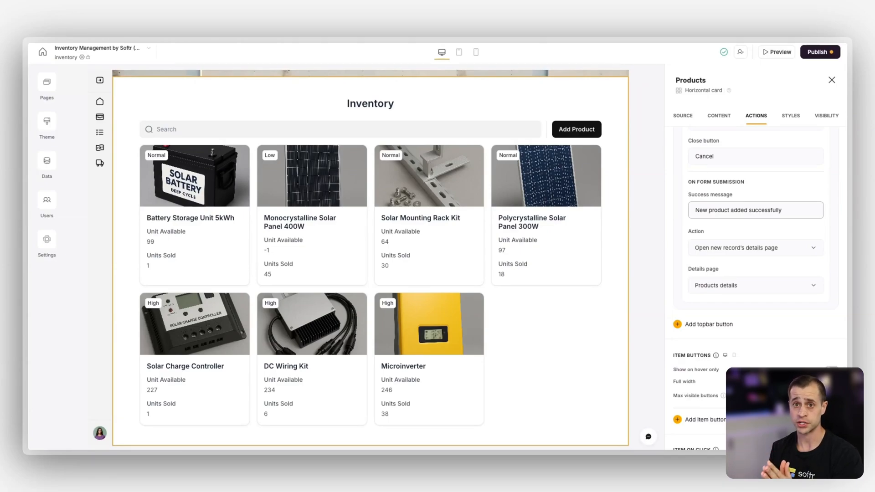
Restrict the Add Product button's visibility to logged-in users in the Warehouse Manager group
scroll(621, 218, "up", 2)
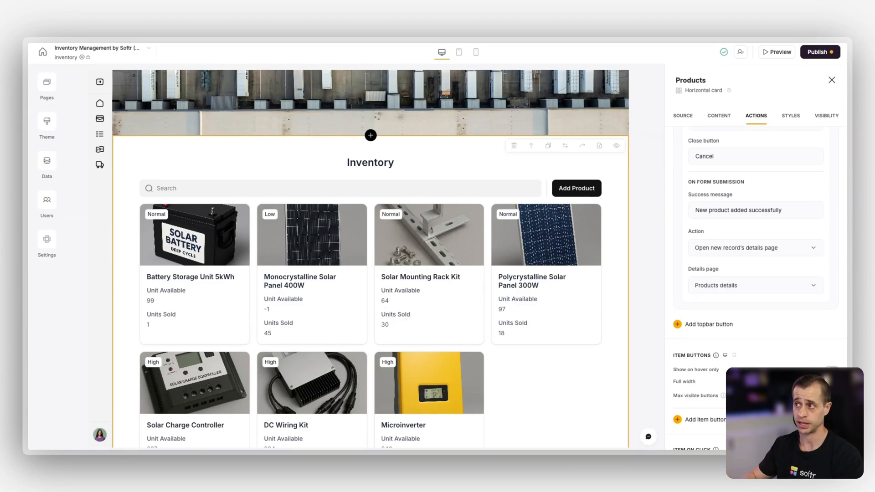
scroll(758, 190, "up", 7)
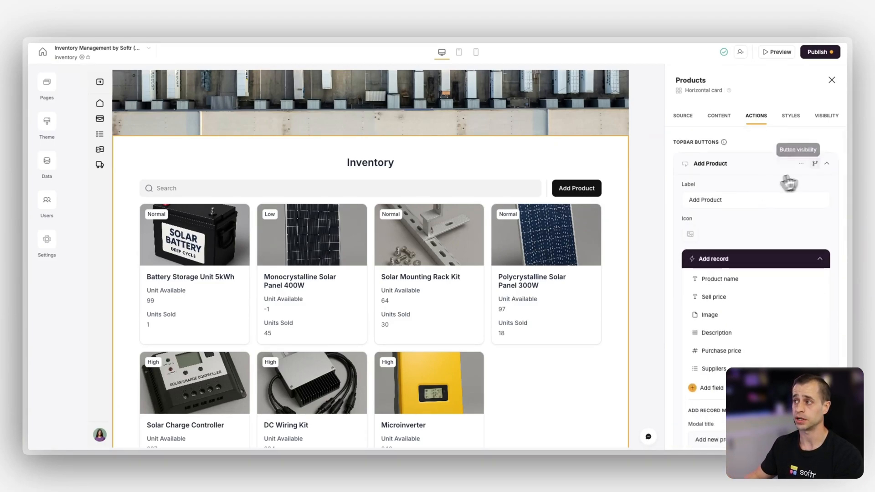
left_click(815, 164)
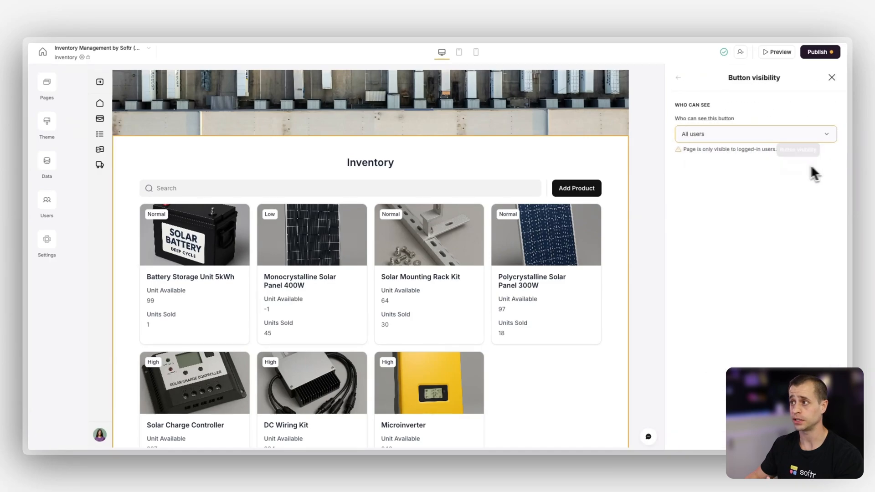
left_click(707, 134)
left_click(711, 173)
left_click(712, 174)
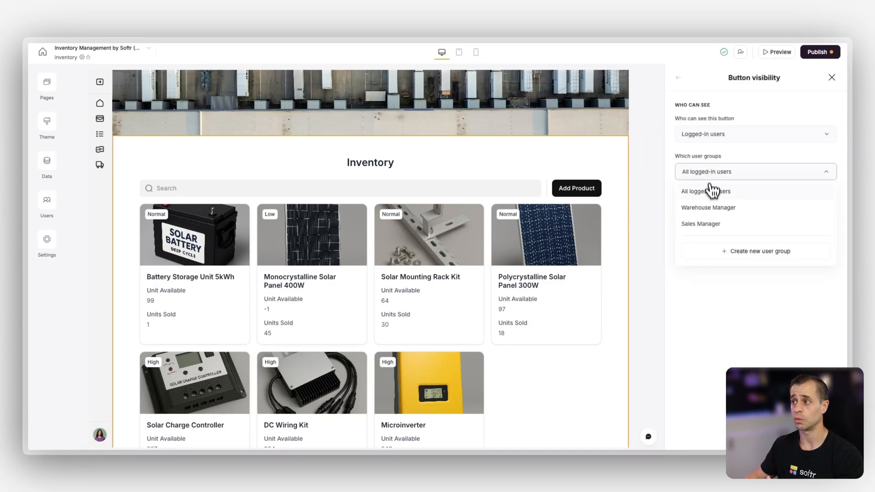
left_click(712, 208)
left_click(703, 331)
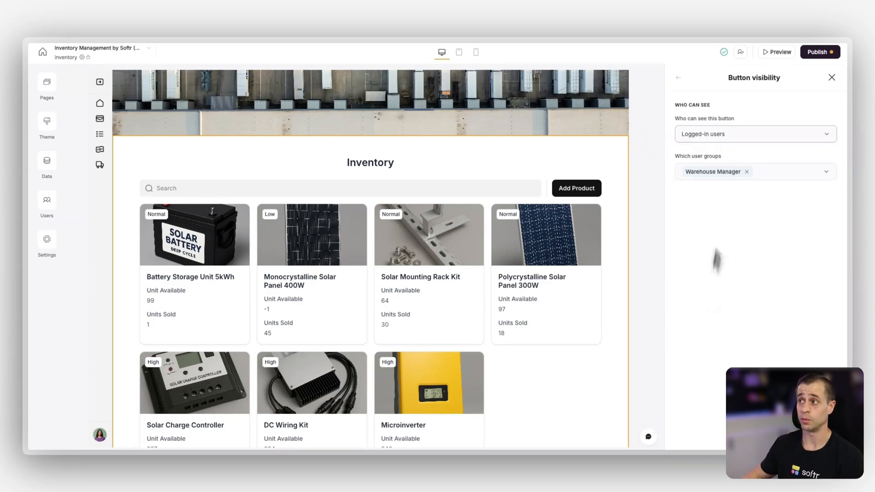
left_click(679, 78)
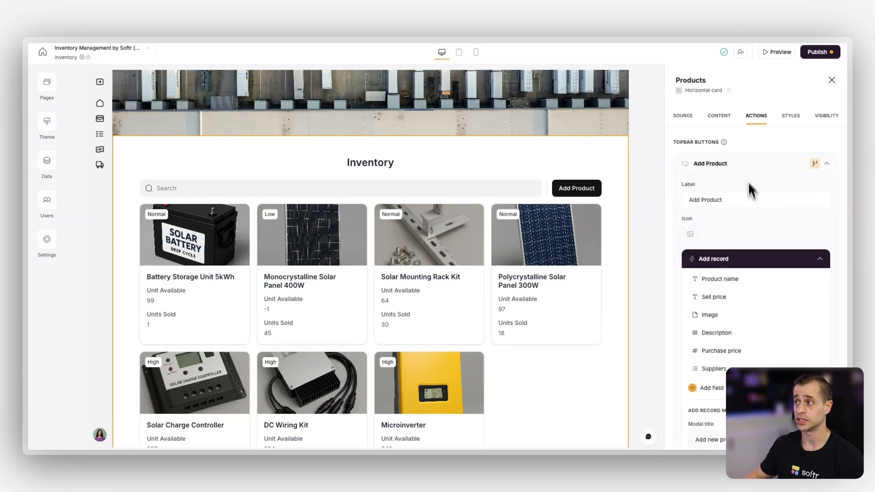
Make the Products block's search bar search by Product name and Suppliers, removing Sell price
left_click(720, 116)
scroll(738, 238, "down", 6)
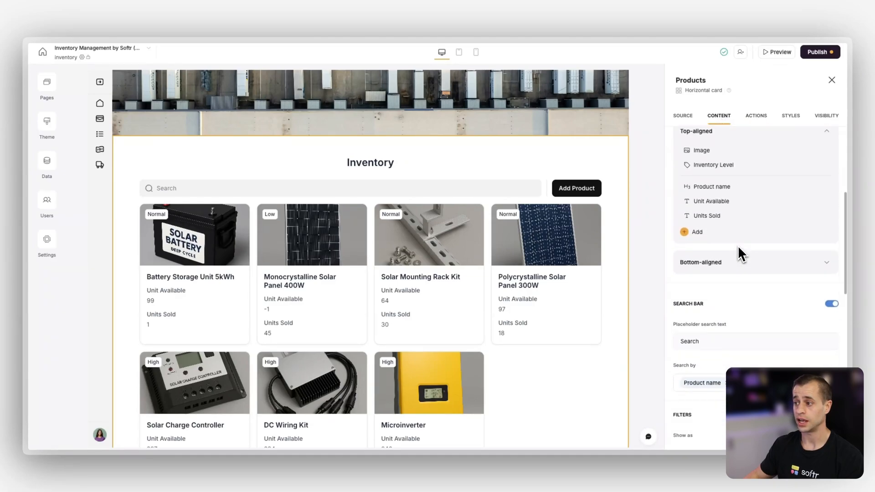
left_click(703, 258)
scroll(702, 258, "down", 1)
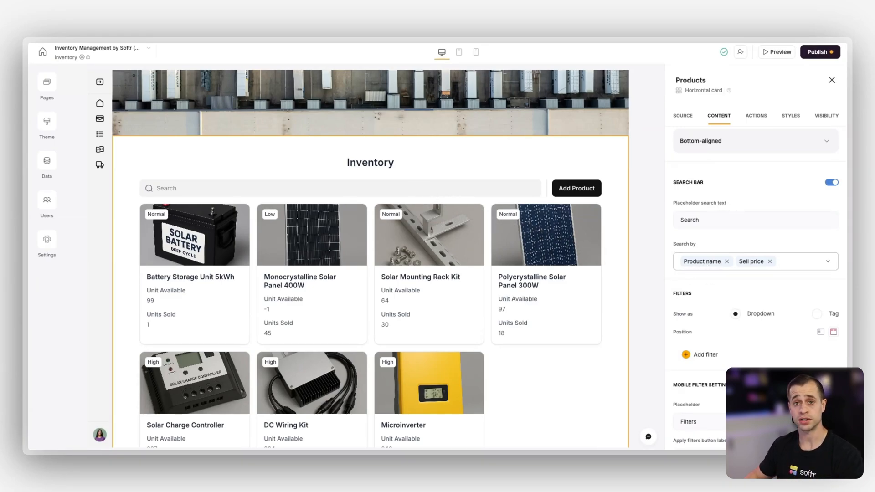
left_click(770, 261)
left_click(771, 265)
scroll(752, 346, "down", 5)
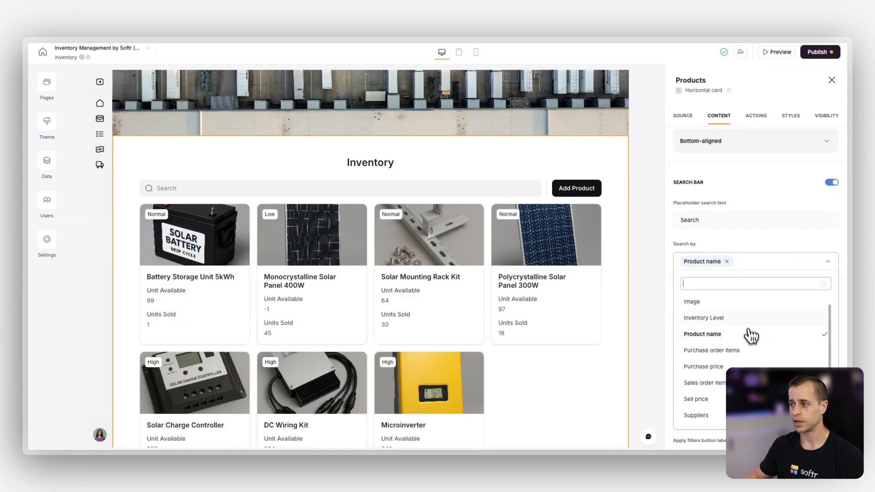
left_click(696, 356)
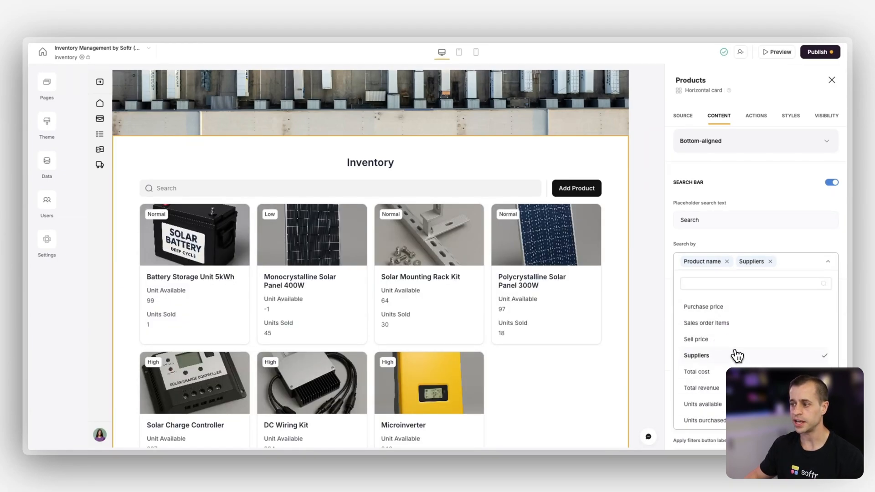
left_click(751, 238)
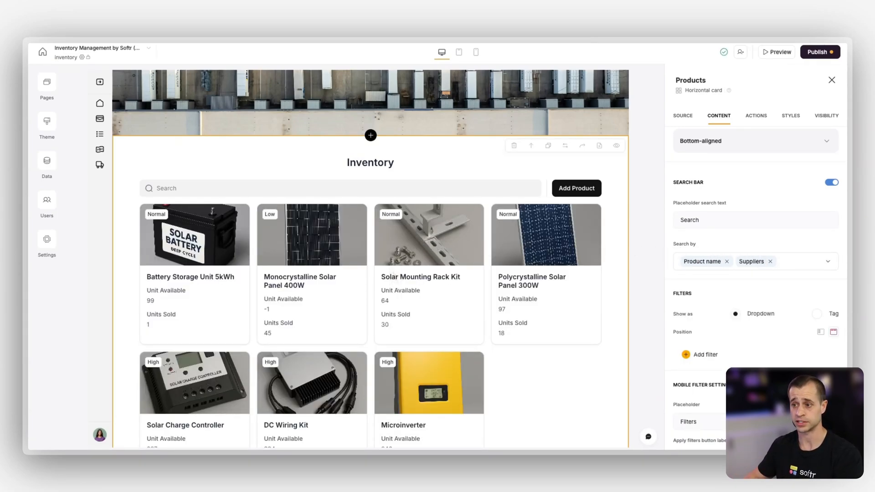
Preview the Inventory page as a user from the Warehouse Manager group
left_click(775, 52)
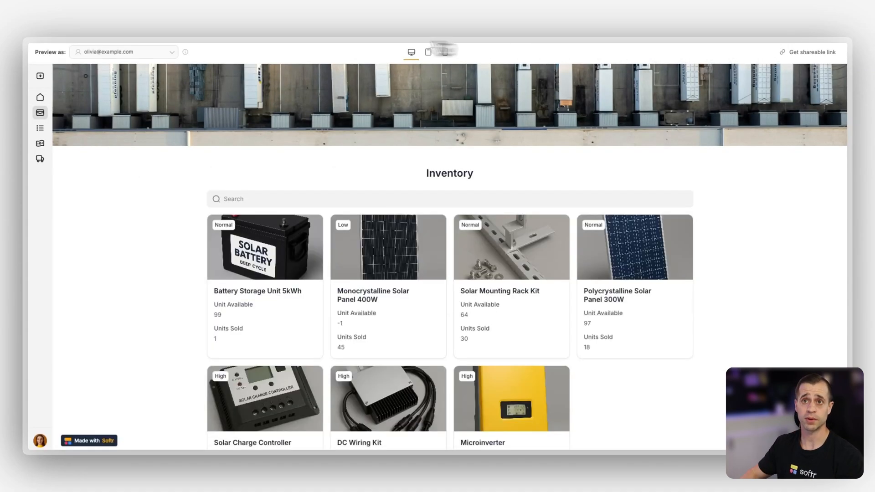
left_click(139, 53)
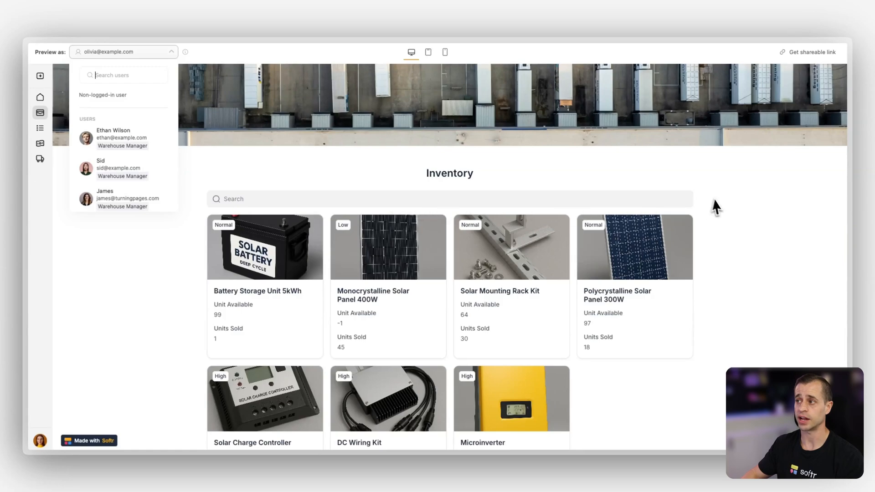
left_click(123, 145)
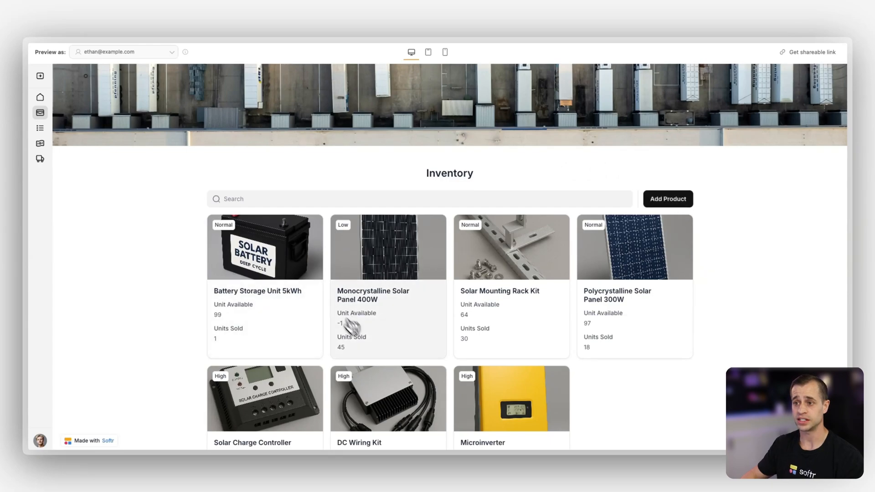
Test the inventory search in the preview with "battery" and clear the search text
left_click(505, 193)
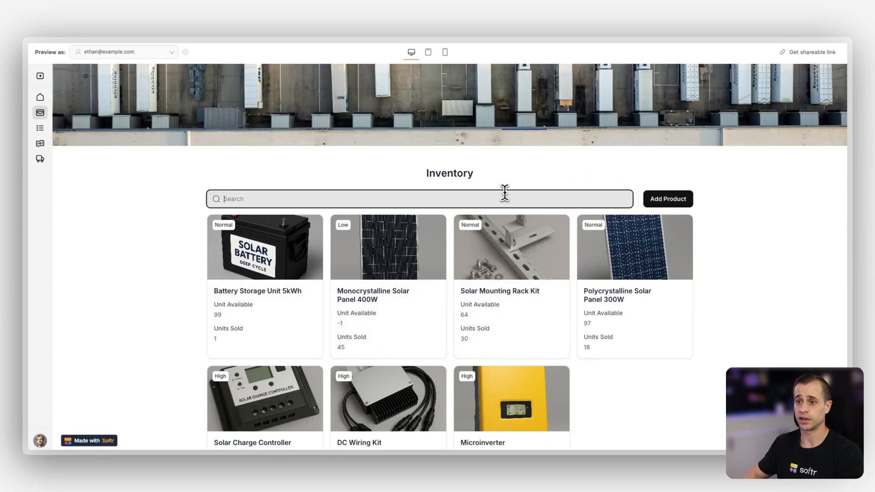
type("battery")
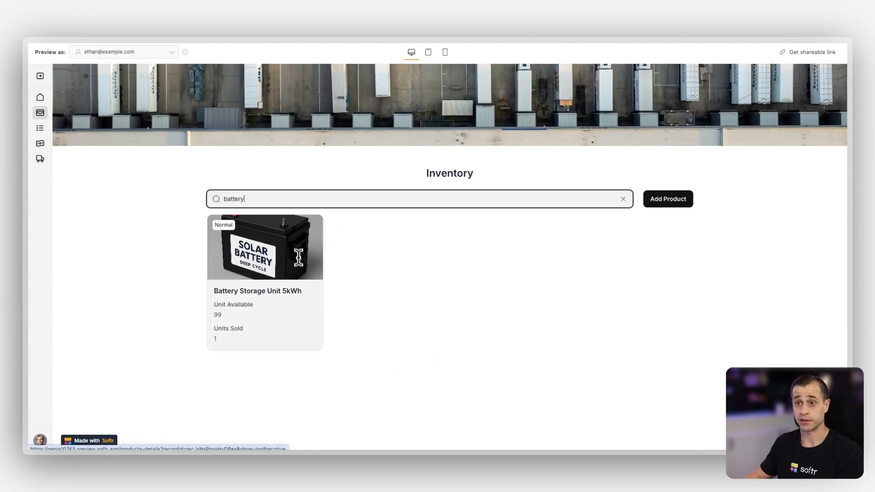
double_click(278, 199)
key("BackSpace")
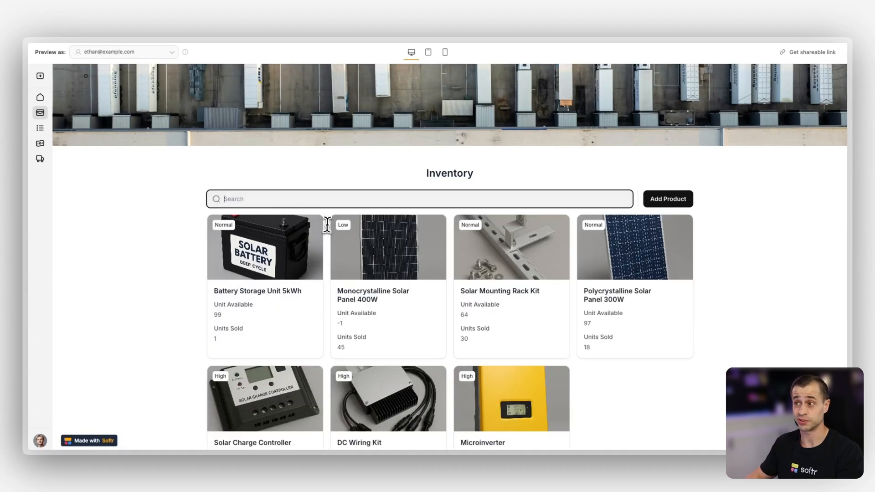
Check the Add Product form in the preview and examine the Battery Storage Unit 5kWh details page with its related sales order items
left_click(666, 204)
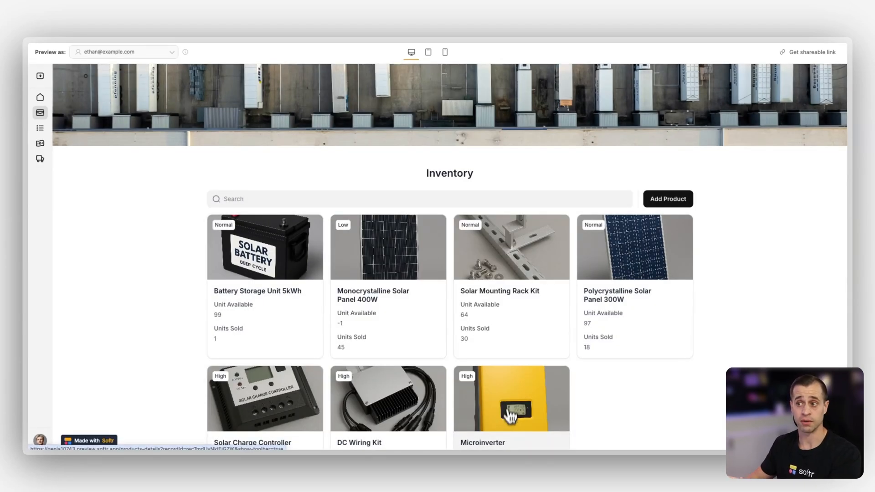
scroll(487, 230, "down", 2)
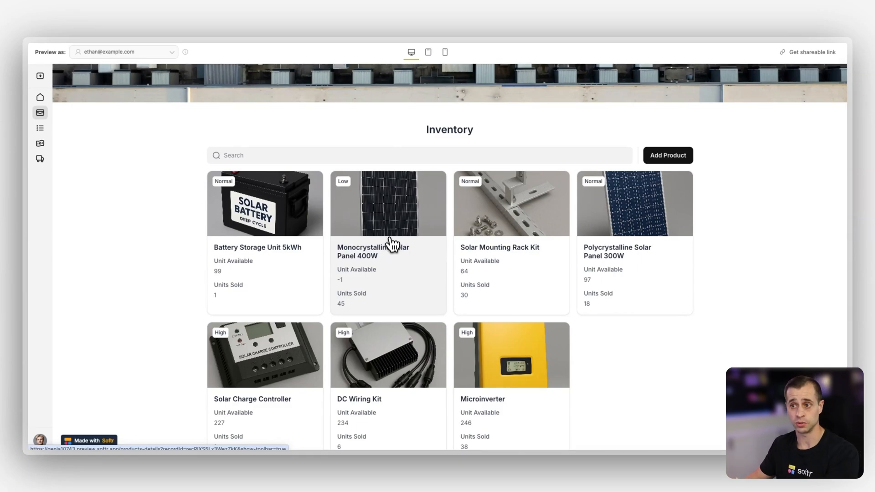
left_click(278, 236)
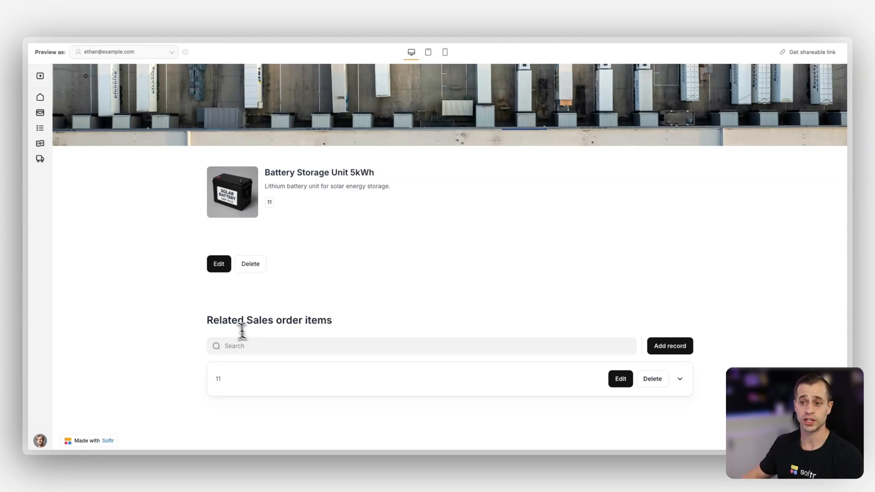
left_click_drag(213, 322, 346, 331)
left_click(347, 330)
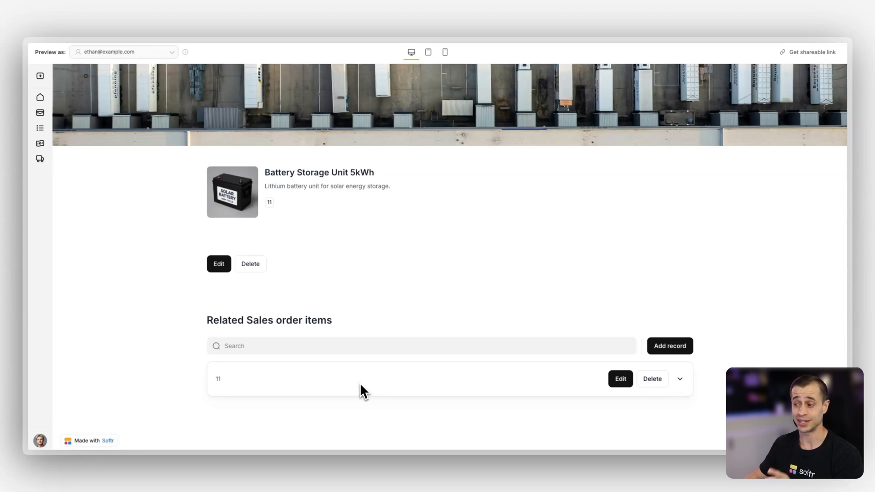
Return from the preview to the editor and open the Products details page
left_click(229, 10)
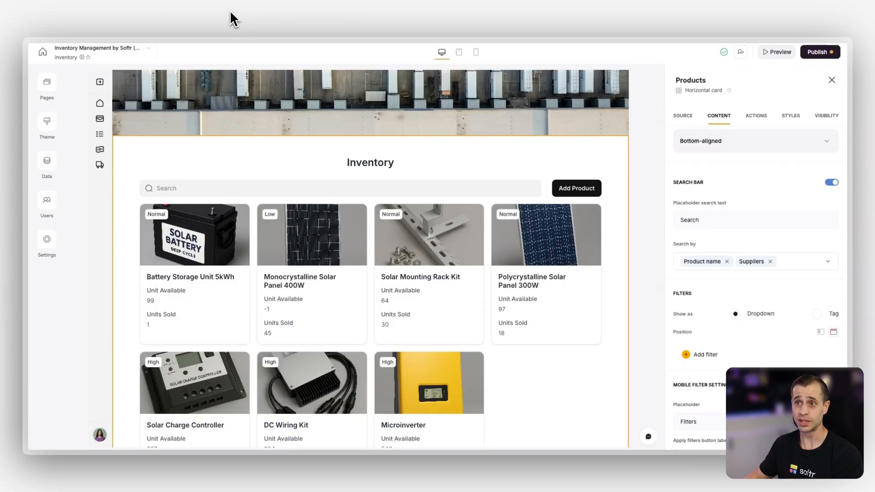
left_click(47, 83)
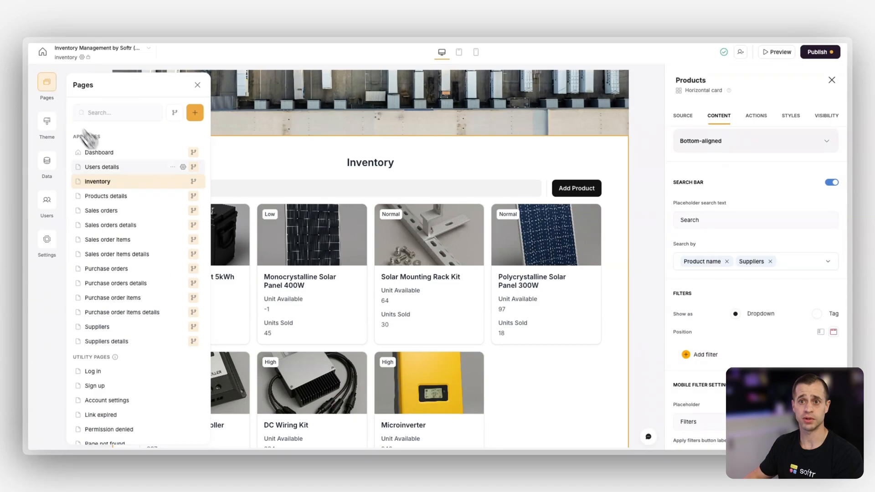
left_click(124, 200)
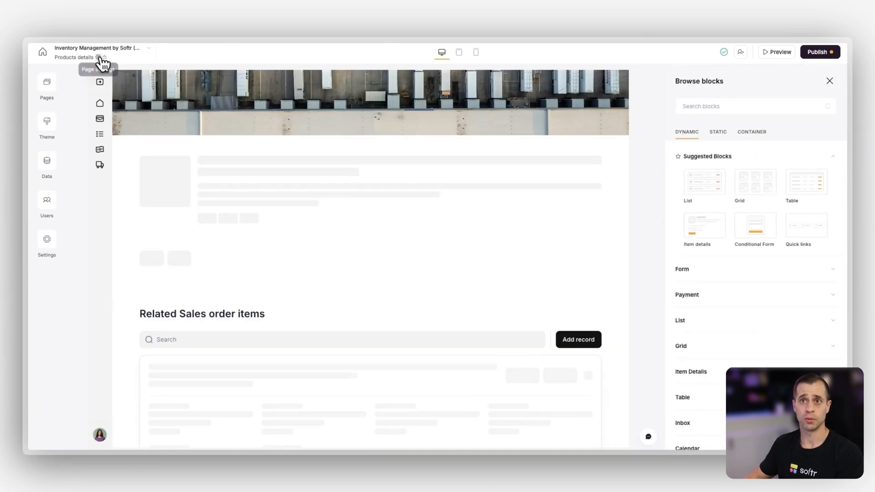
Rename the Products details page to "Inventory Details", set its URL to /inventory-details and save the page settings
left_click(99, 58)
left_click(117, 120)
triple_click(122, 162)
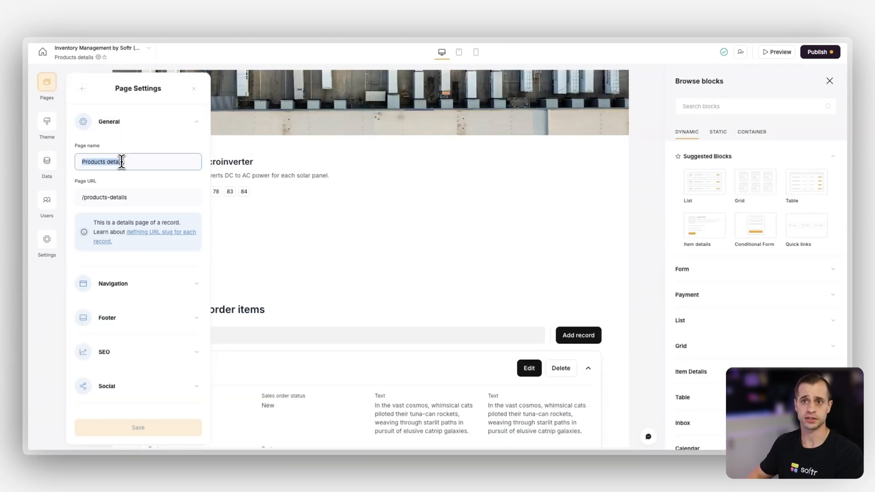
type("Inventory")
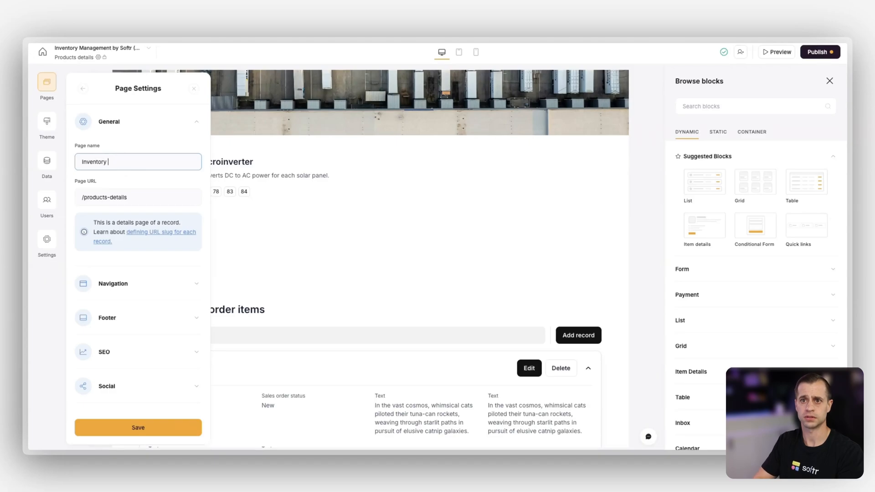
double_click(100, 197)
type("inventory")
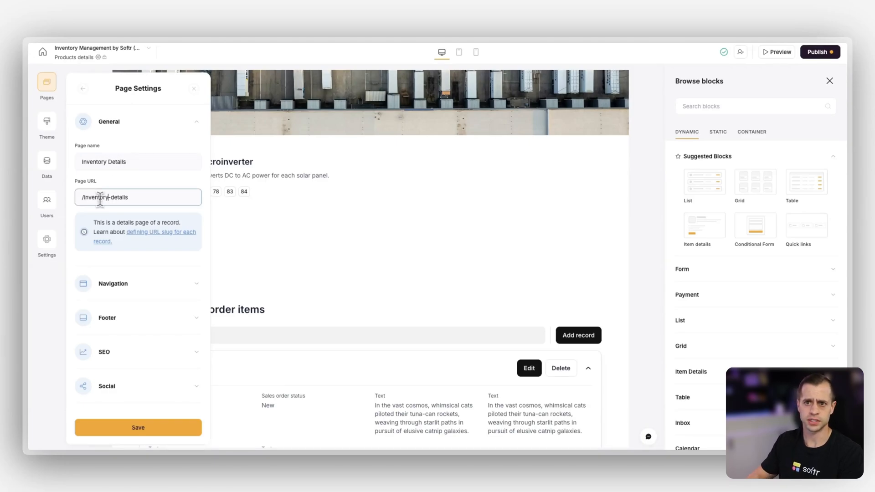
left_click(138, 427)
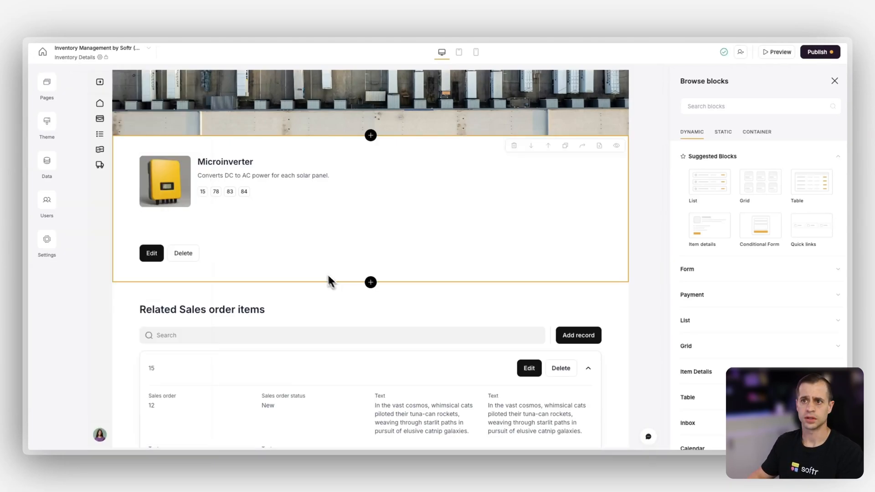
Remove the Sales order items field from the top section of the product's item details block
left_click(221, 276)
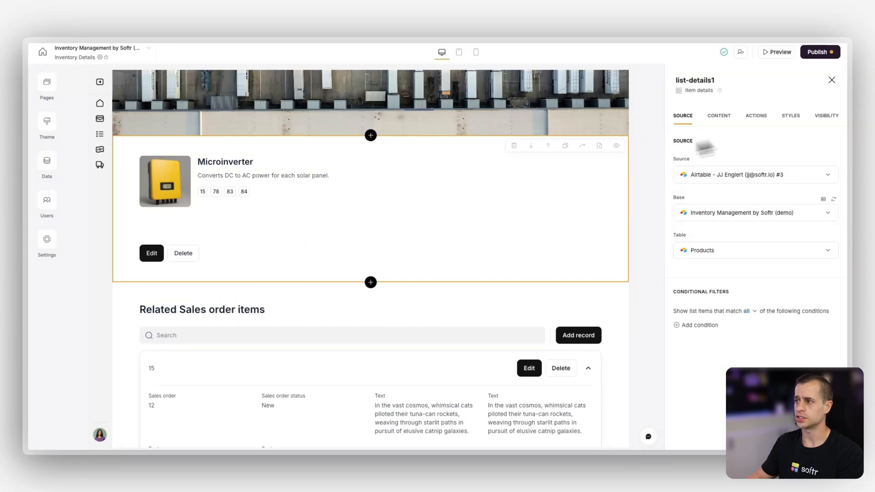
scroll(482, 226, "up", 1)
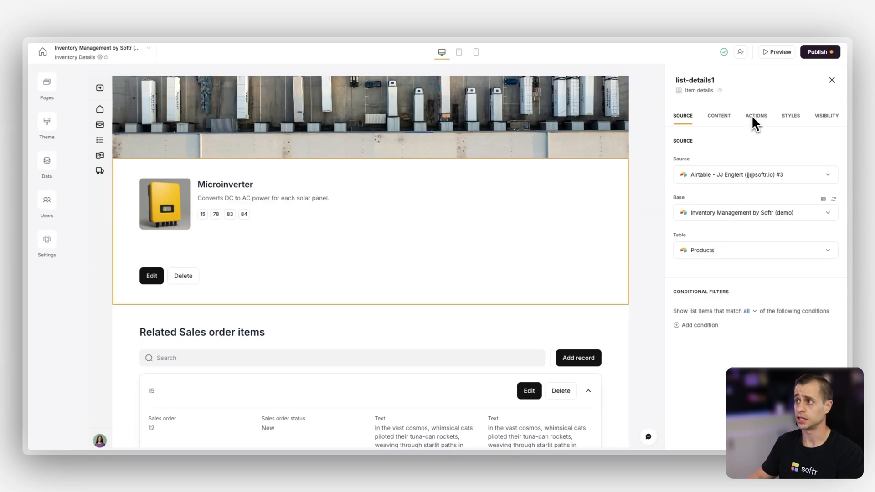
left_click(718, 117)
scroll(725, 209, "down", 1)
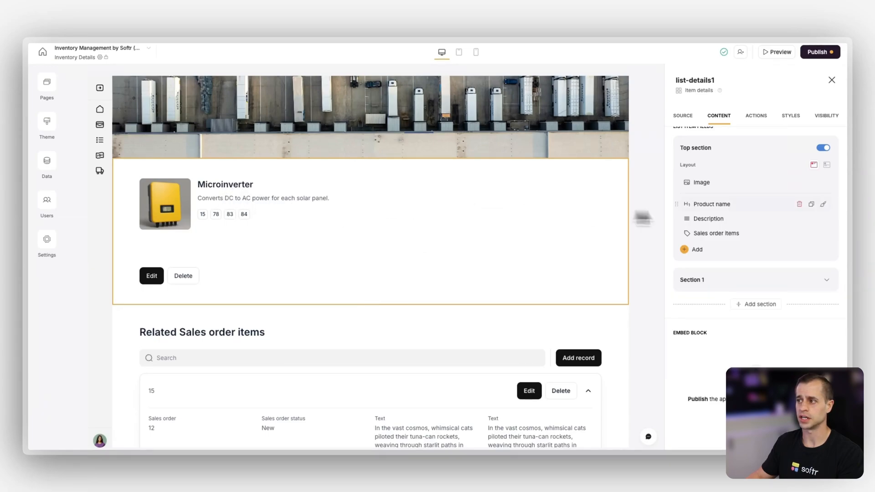
left_click(799, 234)
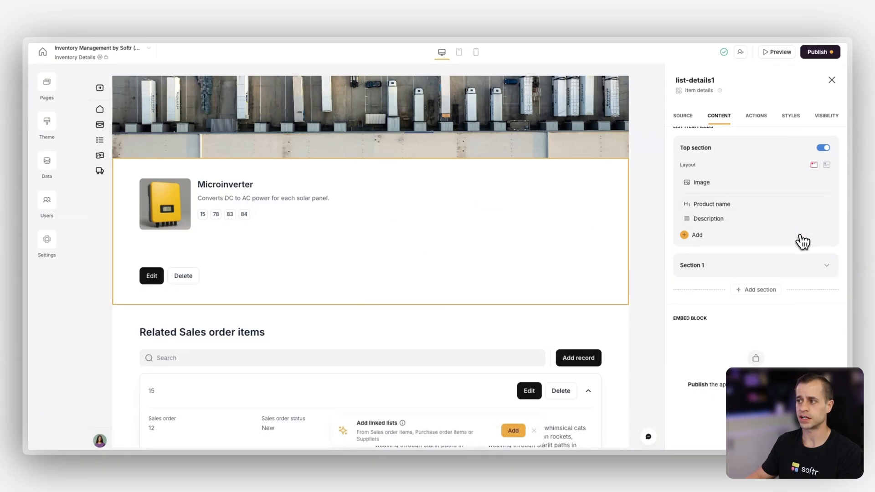
Add the Purchase price, Sell price, Units purchased and Units available fields to Section 1 of the item details block
left_click(771, 262)
scroll(749, 278, "down", 1)
left_click(685, 263)
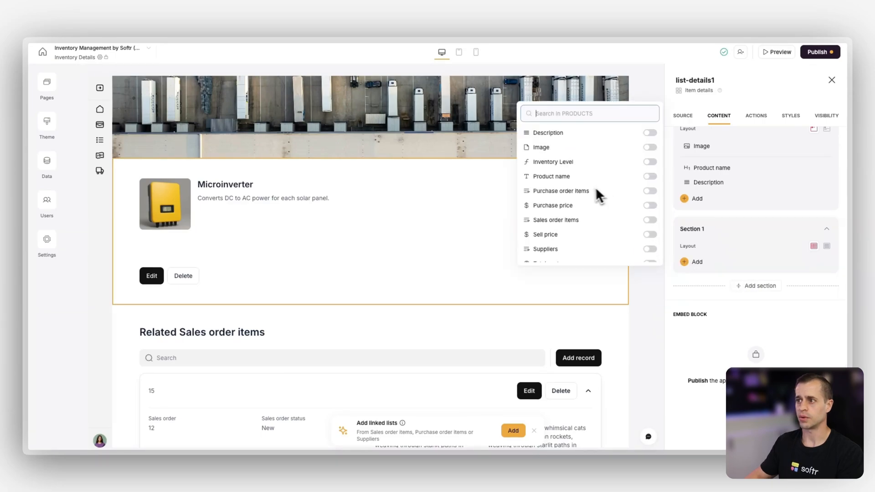
left_click(650, 205)
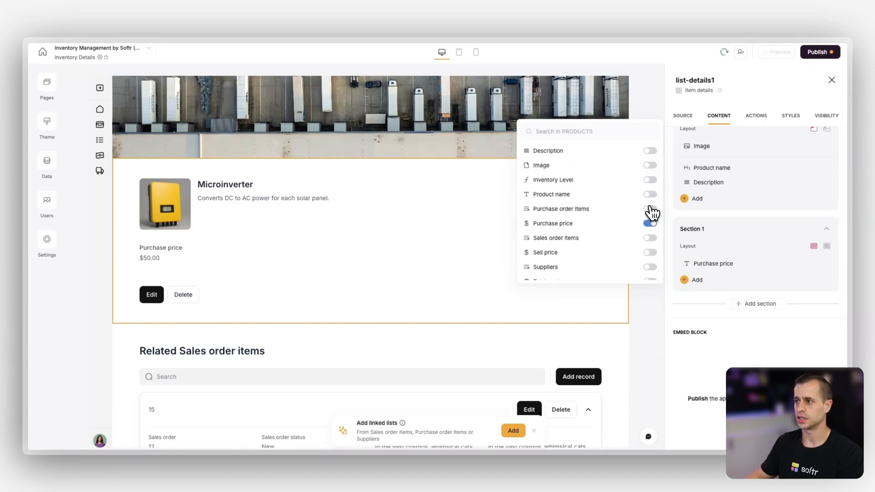
scroll(630, 237, "down", 1)
left_click(650, 216)
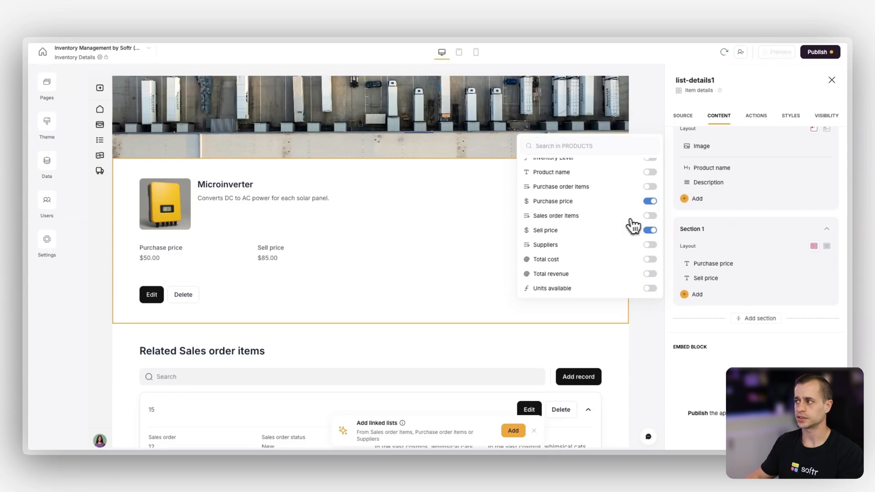
scroll(627, 227, "down", 1)
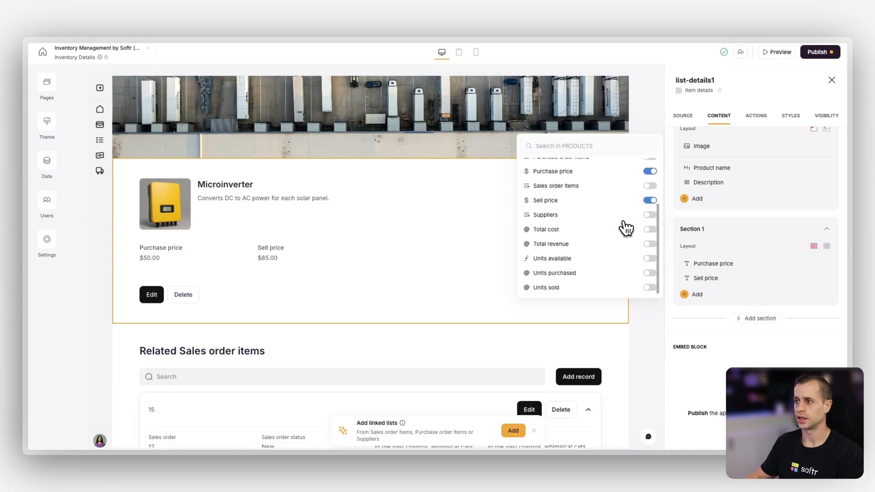
left_click(650, 275)
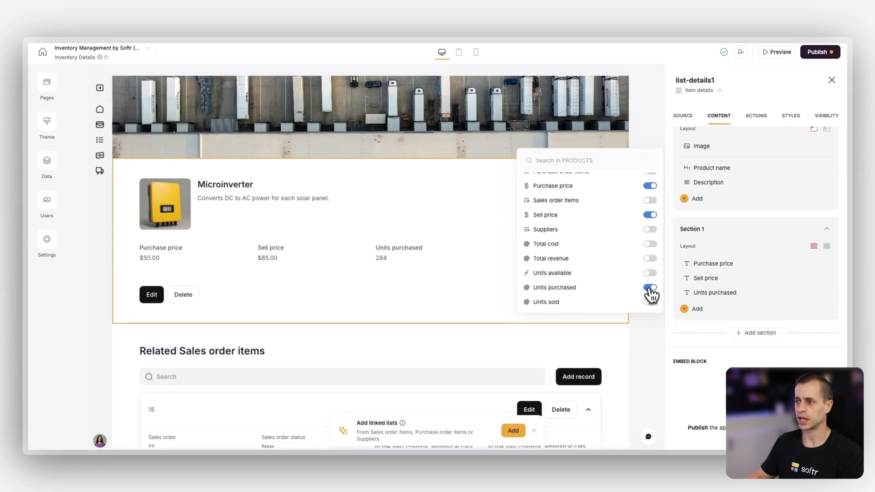
left_click(651, 274)
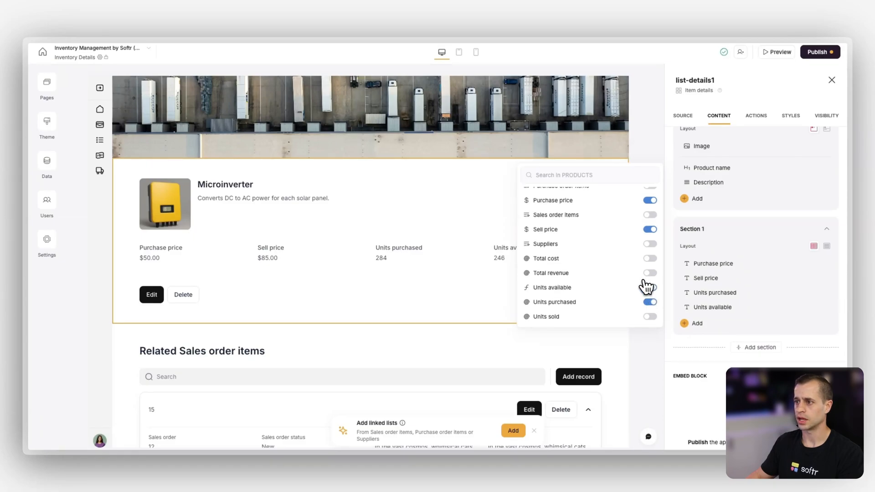
Add the Units sold, Inventory Level and Total revenue fields to Section 1 of the item details block
scroll(647, 252, "up", 3)
scroll(650, 251, "down", 3)
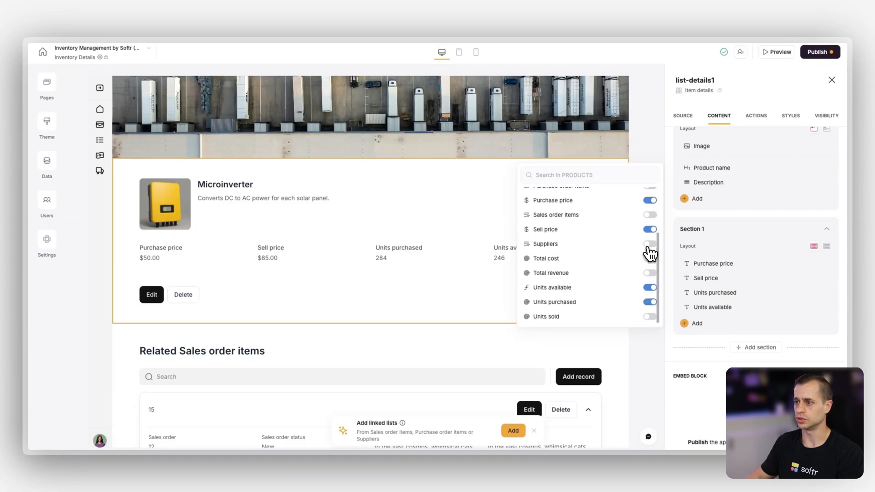
left_click(651, 317)
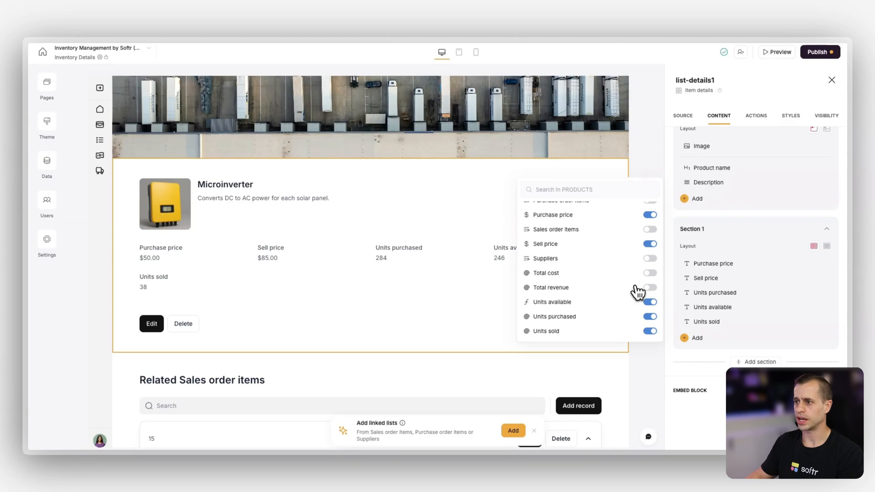
scroll(638, 292, "up", 3)
left_click(650, 226)
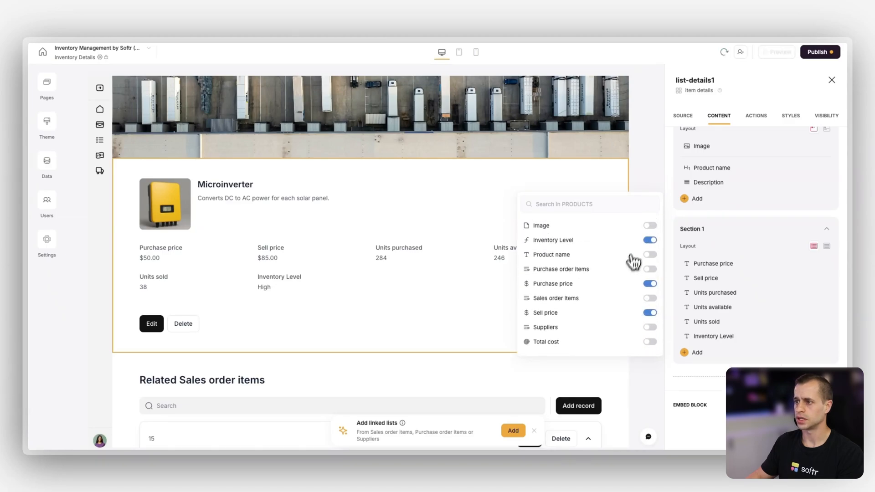
scroll(638, 274, "down", 2)
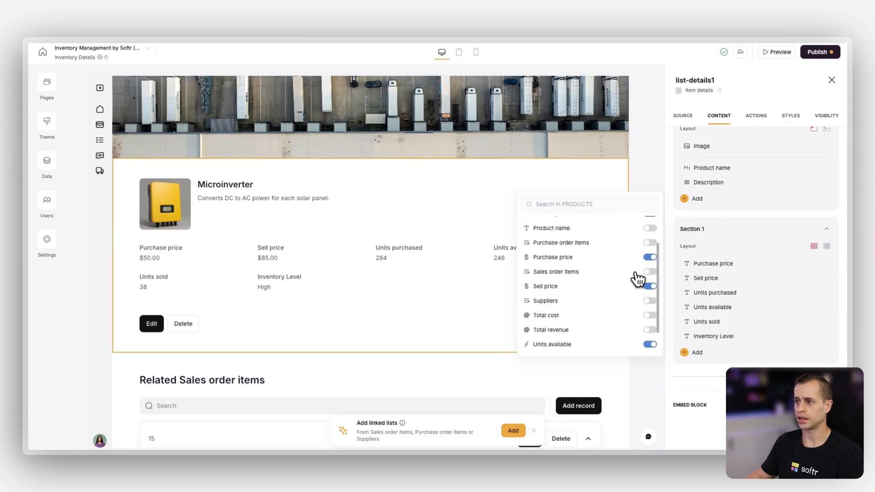
left_click(652, 302)
left_click(447, 308)
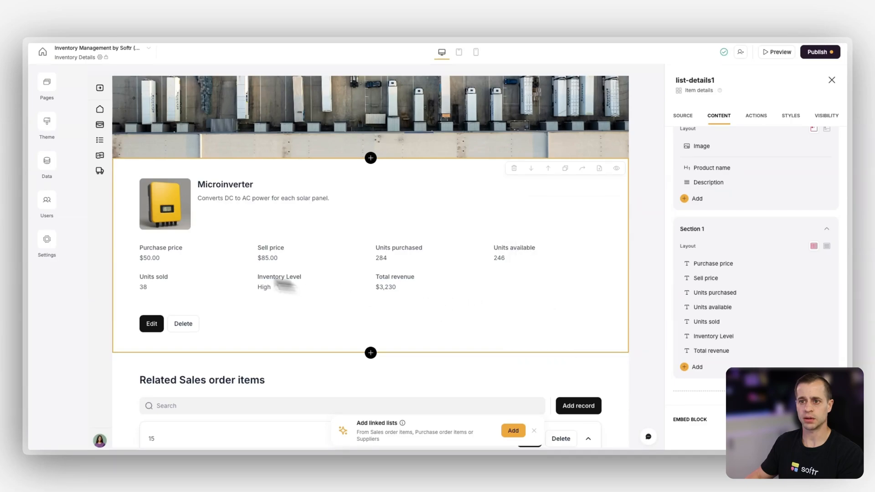
Switch Section 1 to the layout that lists each field on its own row and review the product details
left_click(827, 247)
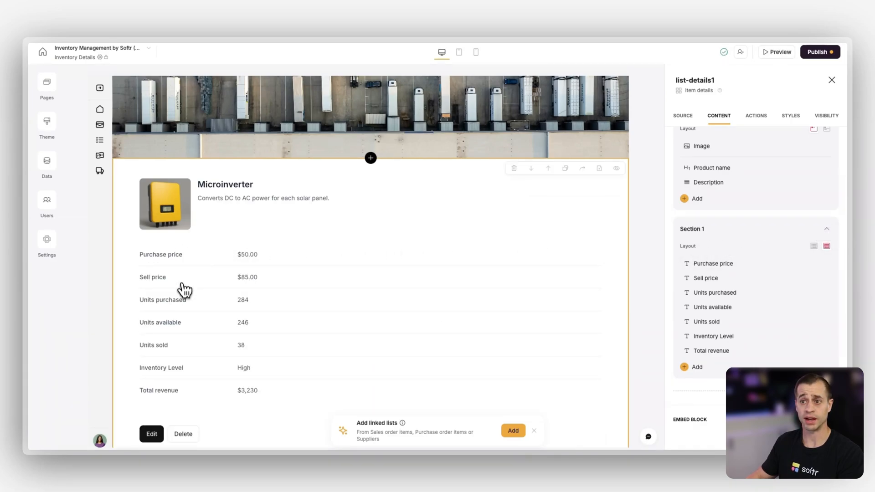
scroll(187, 282, "down", 1)
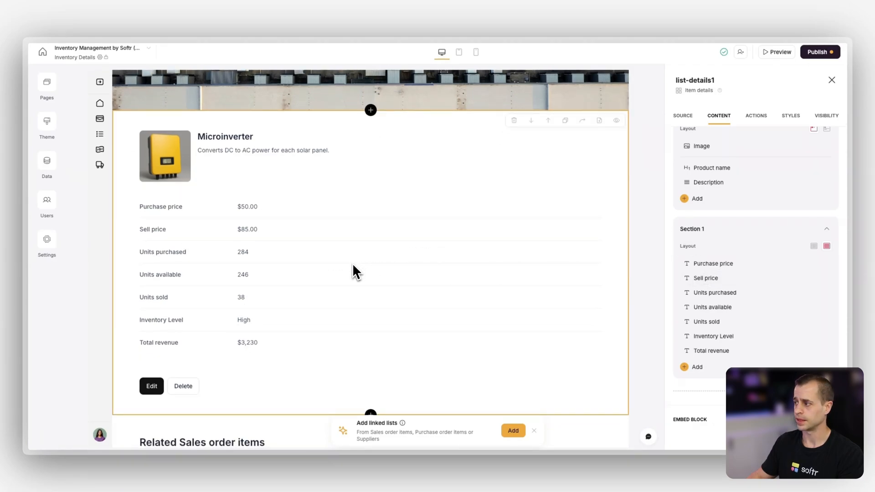
scroll(353, 272, "down", 1)
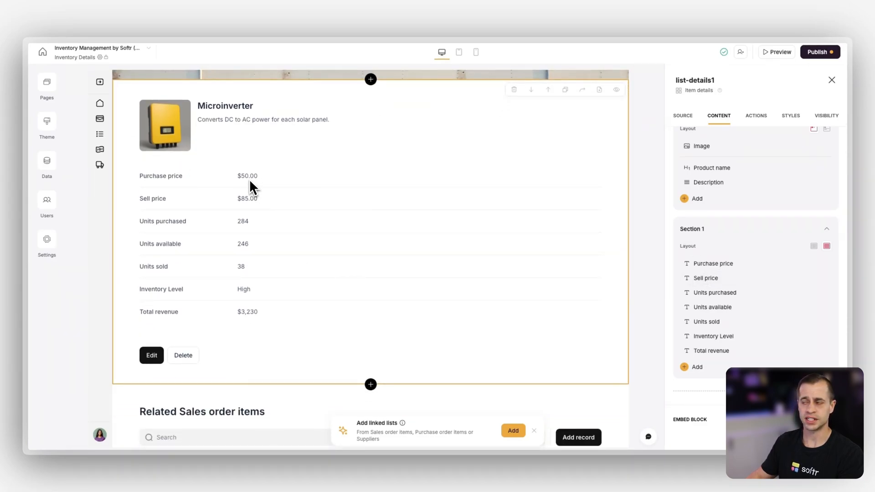
scroll(244, 300, "up", 1)
scroll(201, 237, "down", 2)
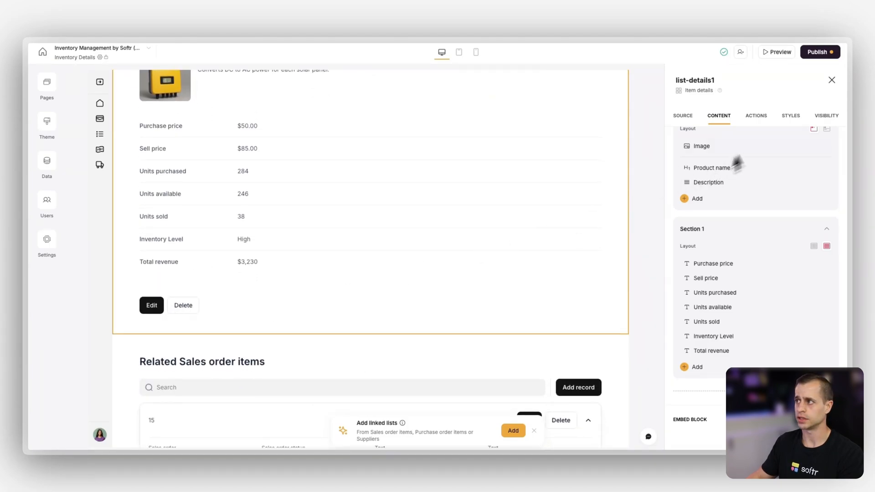
Relabel the item's Edit button as "Edit Product" and add Purchase price, Sell price and Suppliers to its edit form
left_click(756, 119)
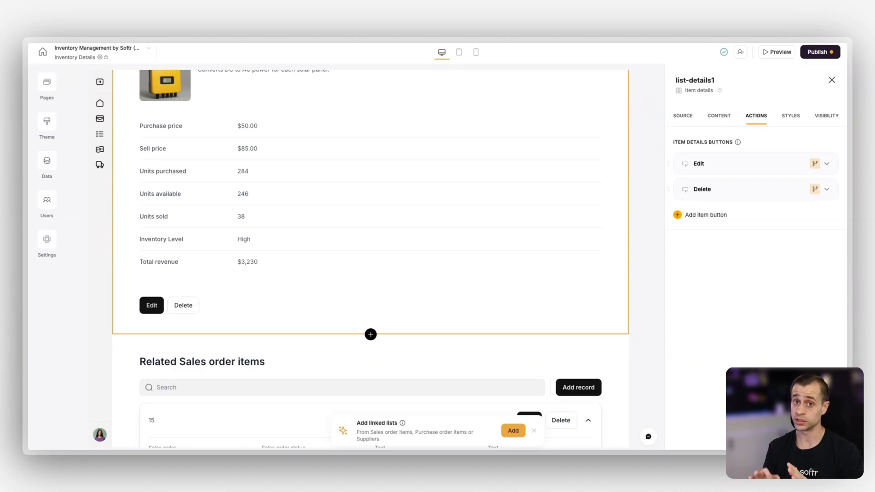
left_click(729, 165)
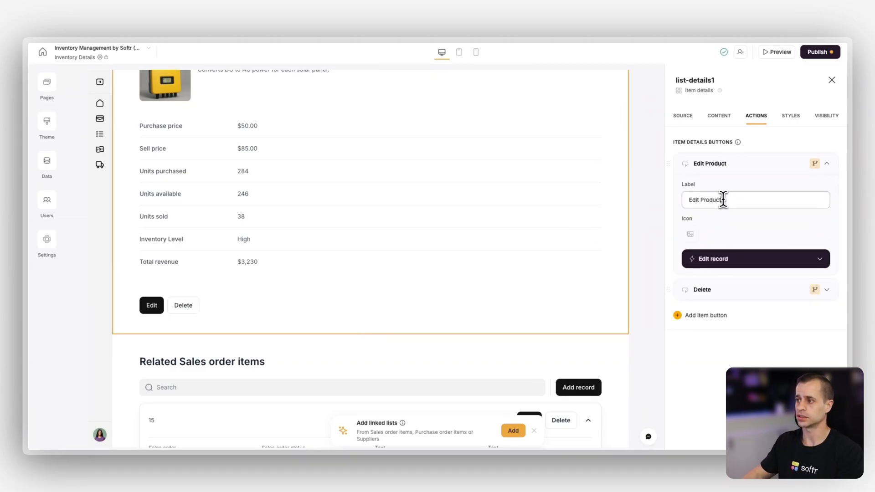
left_click(736, 254)
scroll(733, 248, "down", 2)
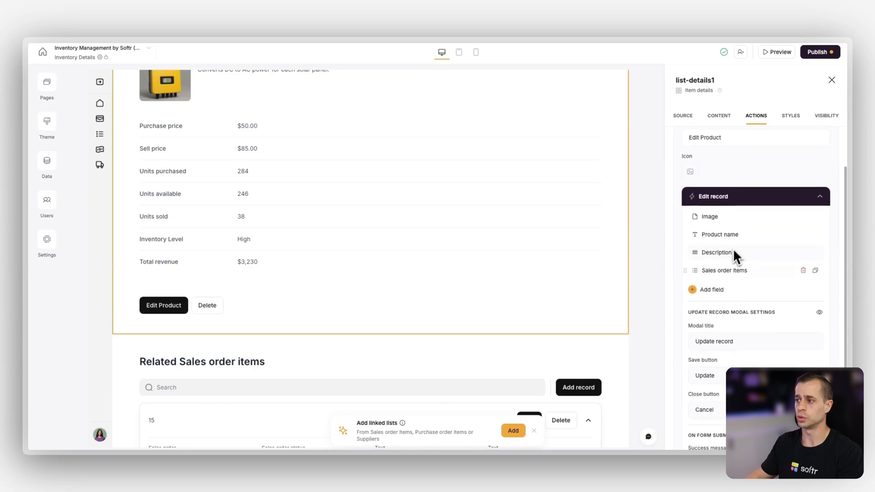
left_click(704, 290)
left_click(640, 298)
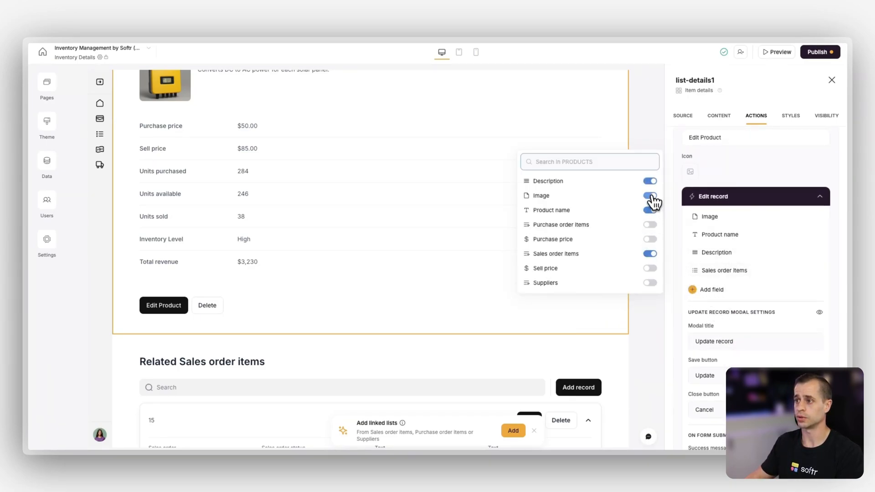
left_click(647, 240)
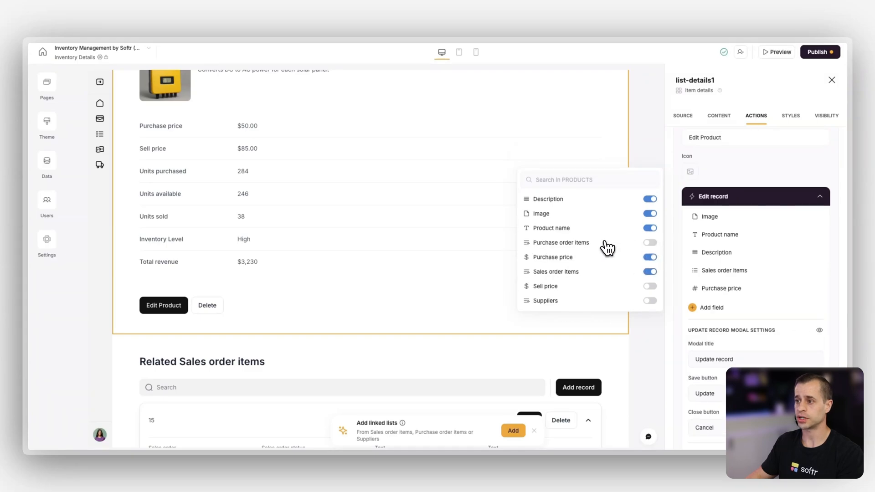
left_click(650, 290)
left_click(650, 319)
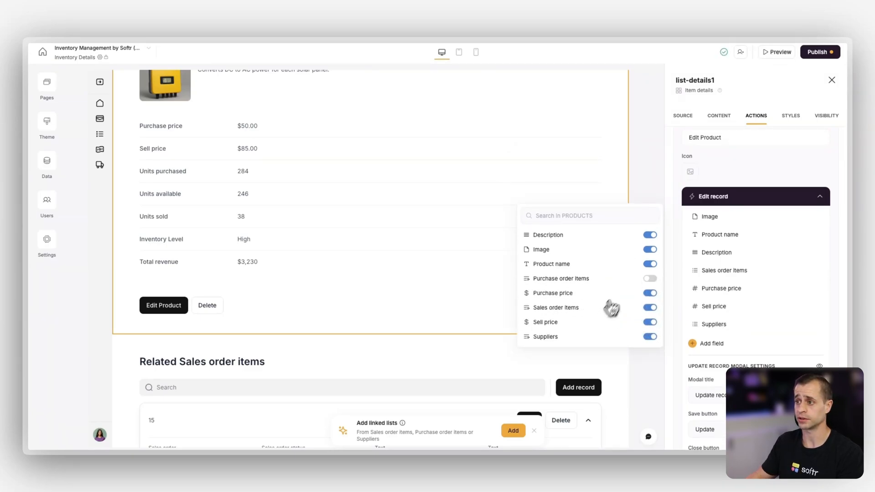
Set the edit form's modal title to "Update Product" and its success message to "The product has been updated successfully"
scroll(753, 244, "down", 3)
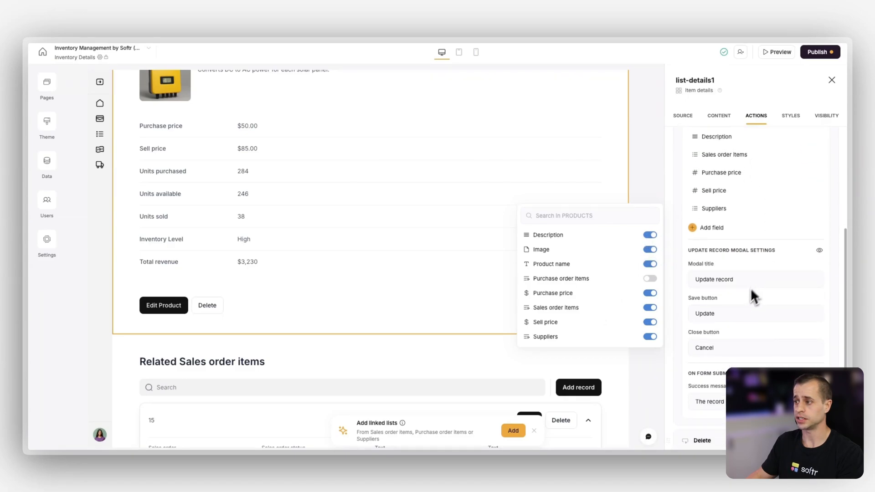
double_click(723, 281)
type("Product")
scroll(722, 281, "down", 2)
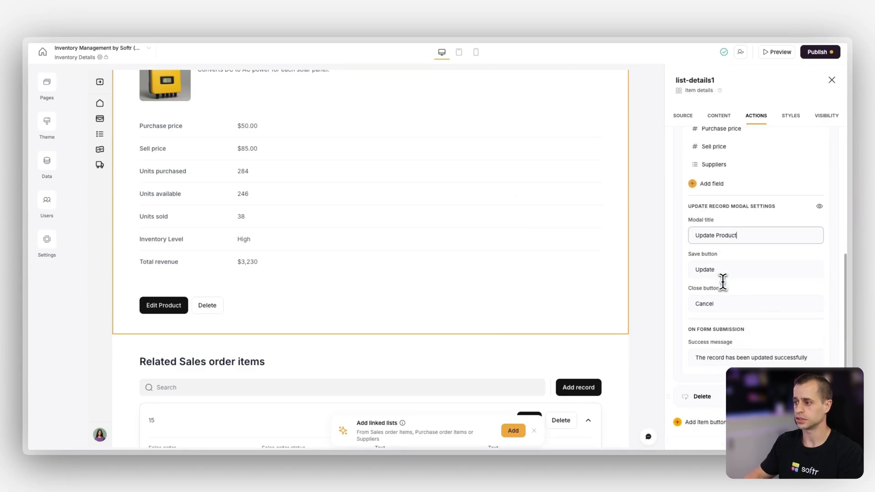
double_click(715, 331)
type("product")
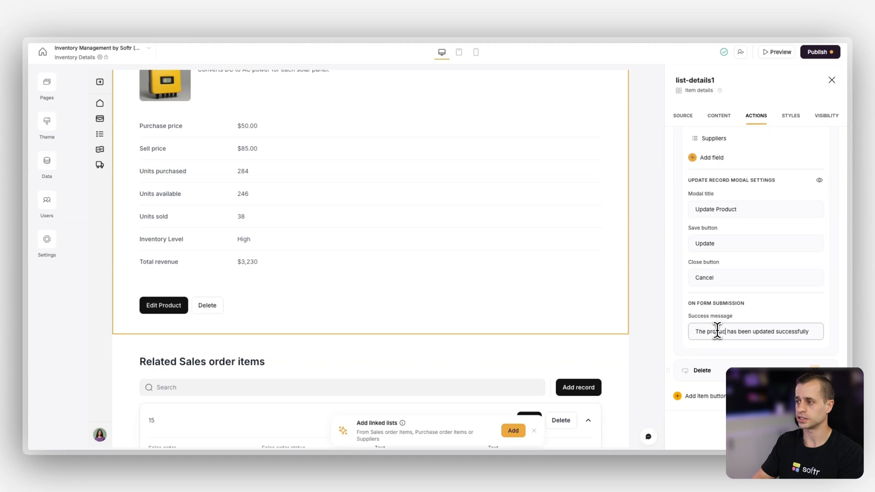
Restrict the Edit Product button's visibility to the Warehouse Manager user group and return to the block's action settings
scroll(718, 330, "up", 5)
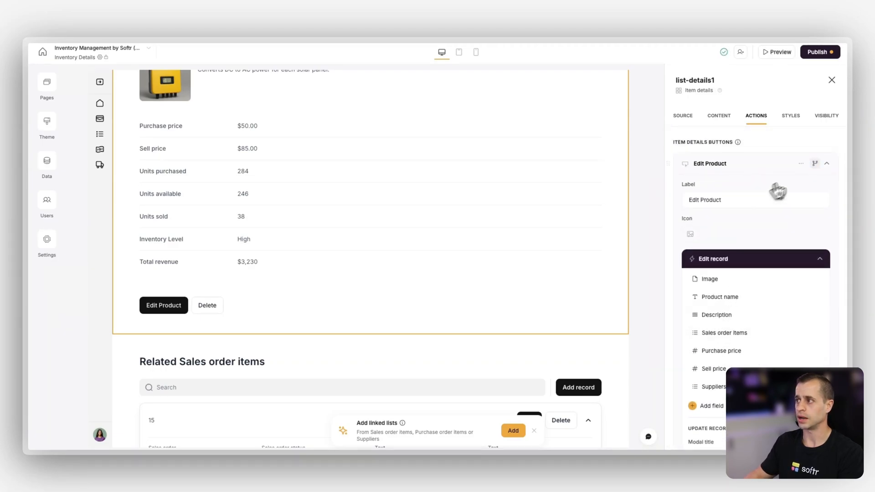
left_click(816, 165)
left_click(725, 172)
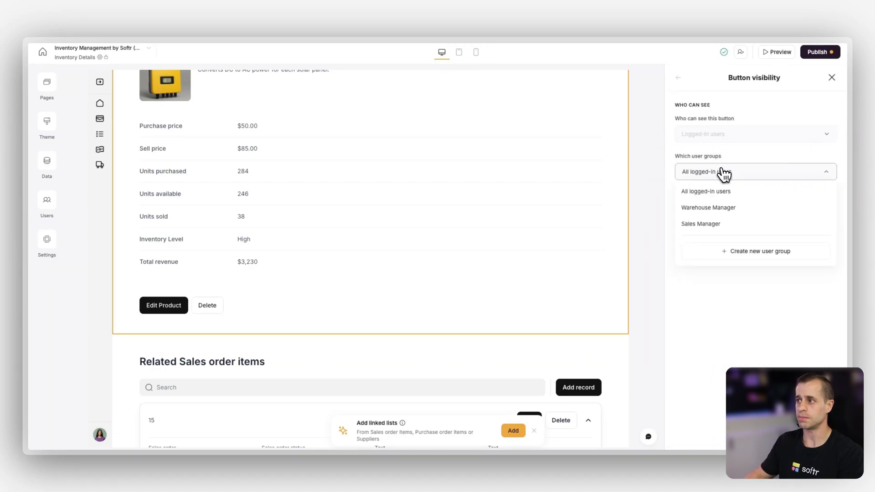
left_click(722, 208)
left_click(720, 301)
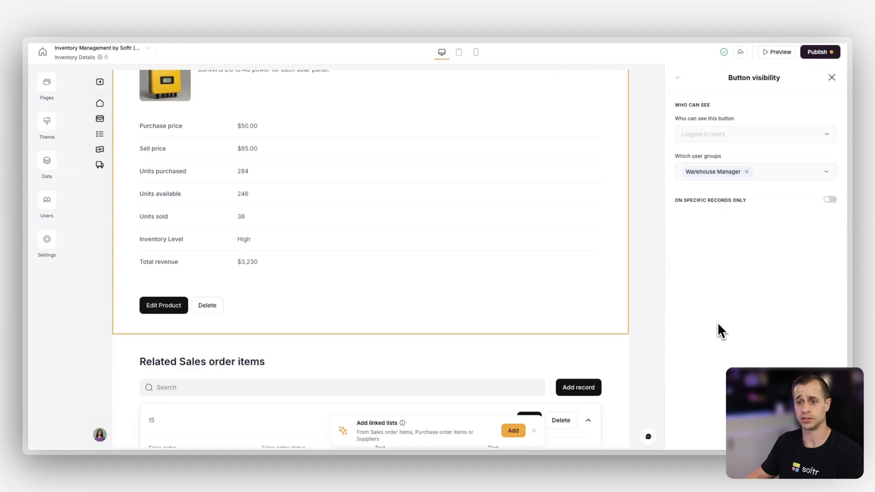
left_click(679, 78)
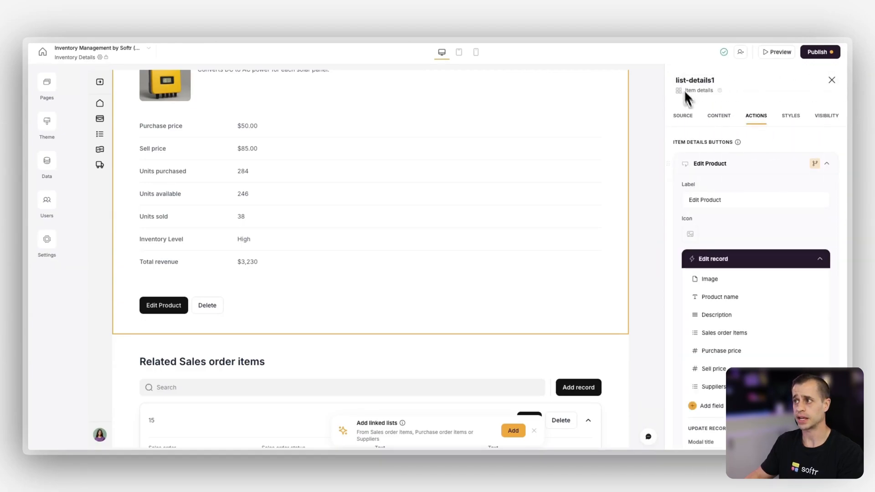
Relabel the item's Delete button as "Delete Product" and expand its delete record settings
left_click(756, 167)
left_click(745, 189)
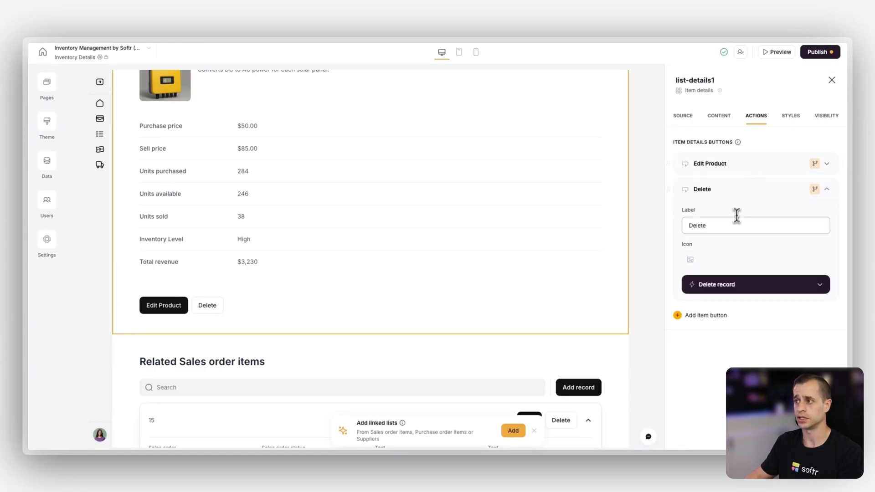
left_click(739, 284)
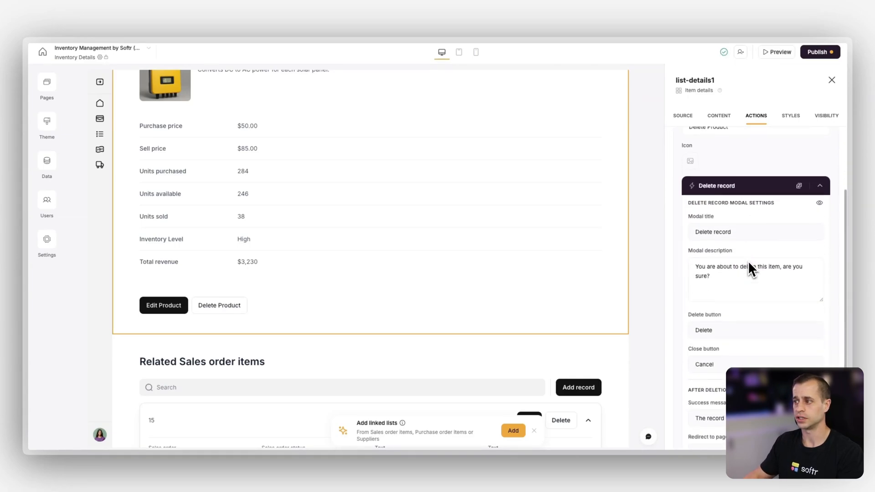
Change the delete modal's description to "You are about to delete this product, are you sure?" and the success message to "The product has been deleted successfully"
double_click(773, 265)
type("produc")
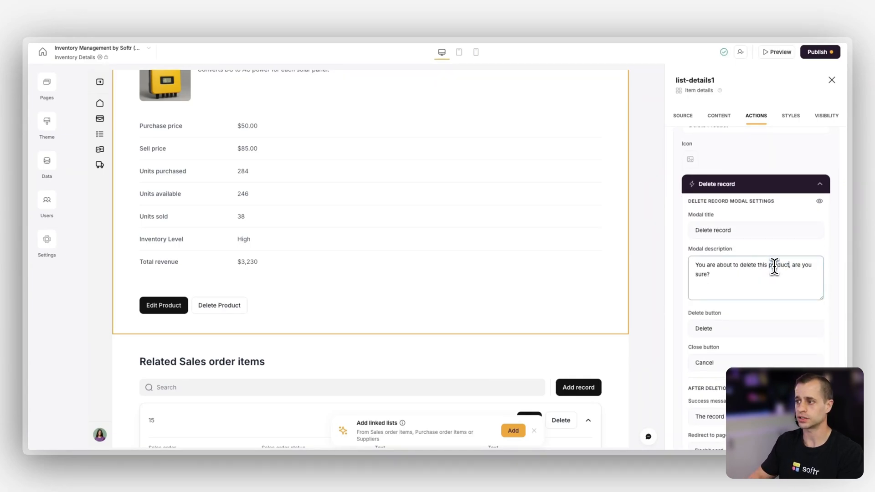
scroll(757, 297, "down", 3)
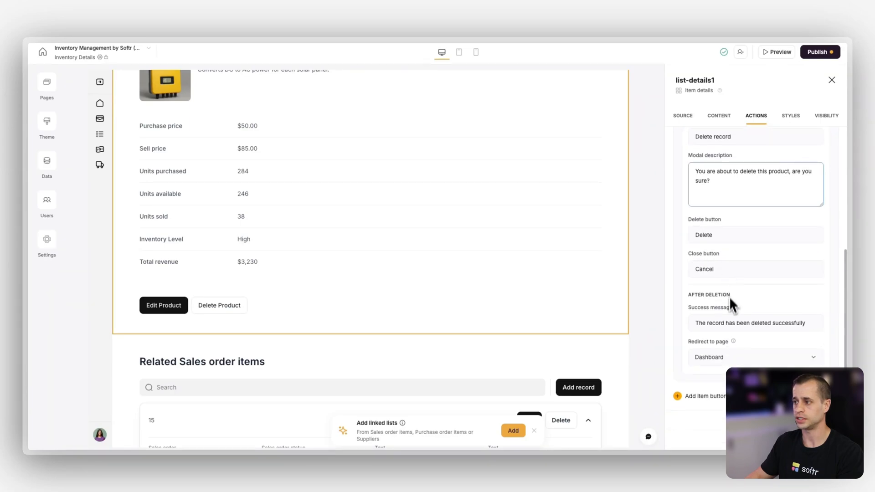
double_click(703, 323)
type("product")
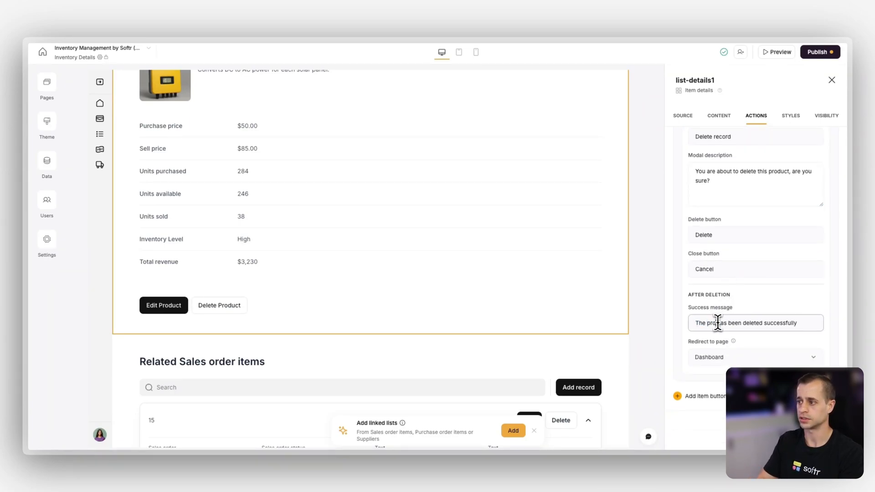
Restrict the Delete Product button's visibility to the Warehouse Manager user group and return to the block's action settings
scroll(576, 250, "up", 2)
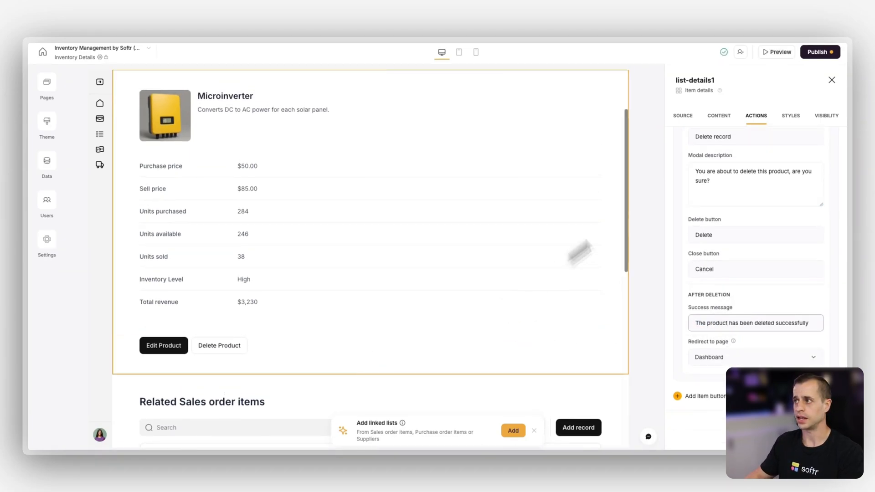
scroll(748, 260, "up", 6)
left_click(814, 191)
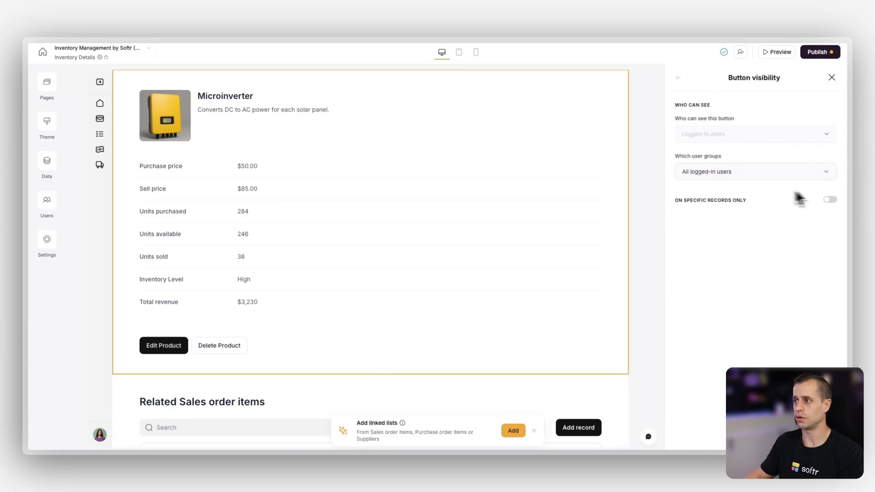
left_click(725, 176)
left_click(712, 210)
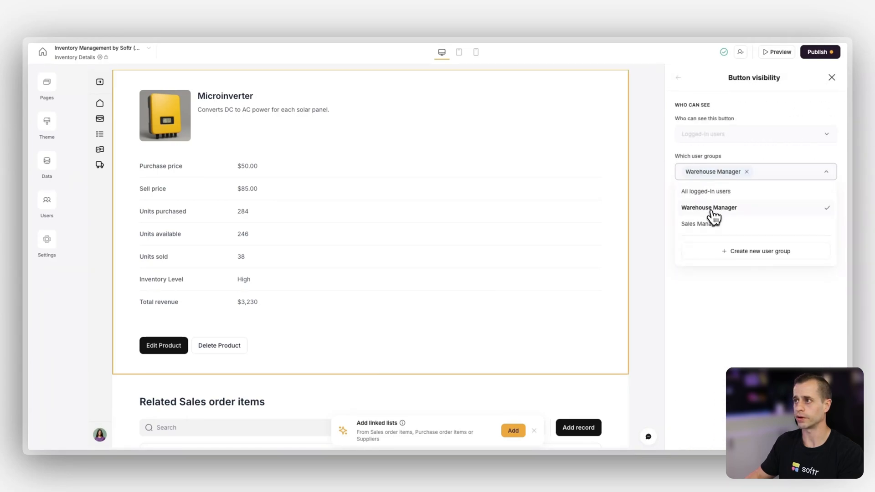
left_click(679, 79)
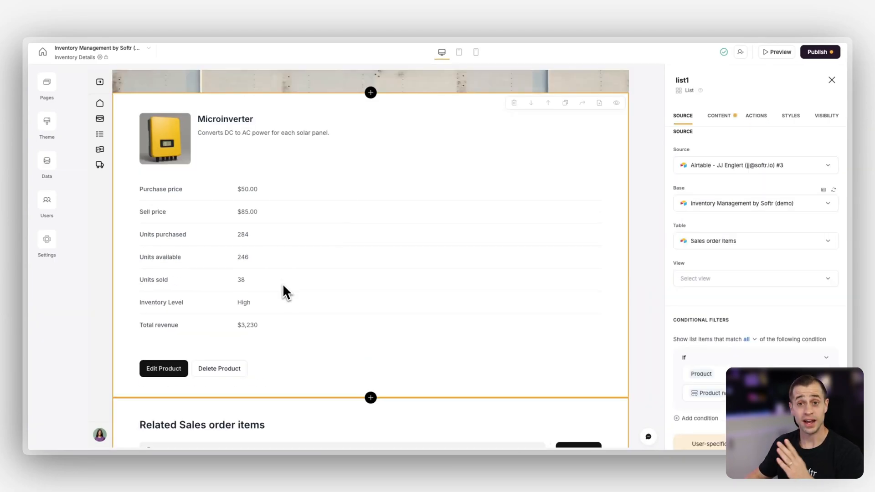
Switch the source table of the Related Sales order items list to Sales orders
scroll(274, 274, "down", 3)
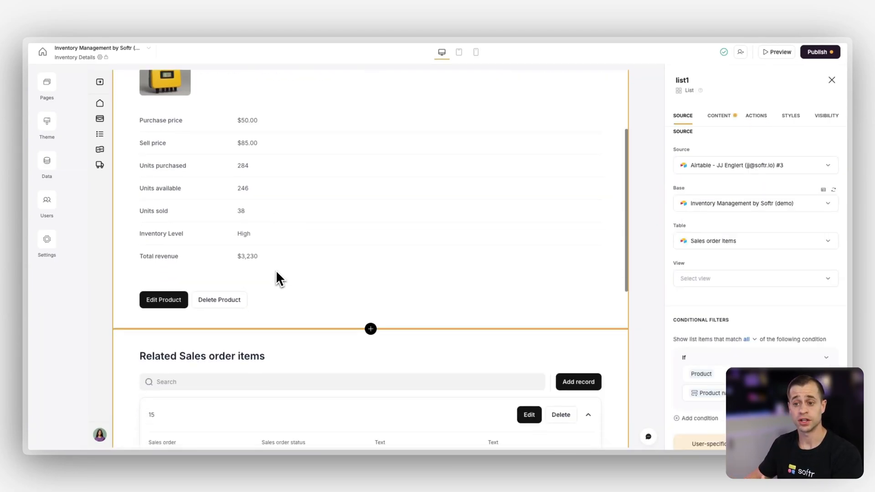
scroll(293, 301, "down", 2)
scroll(295, 303, "down", 3)
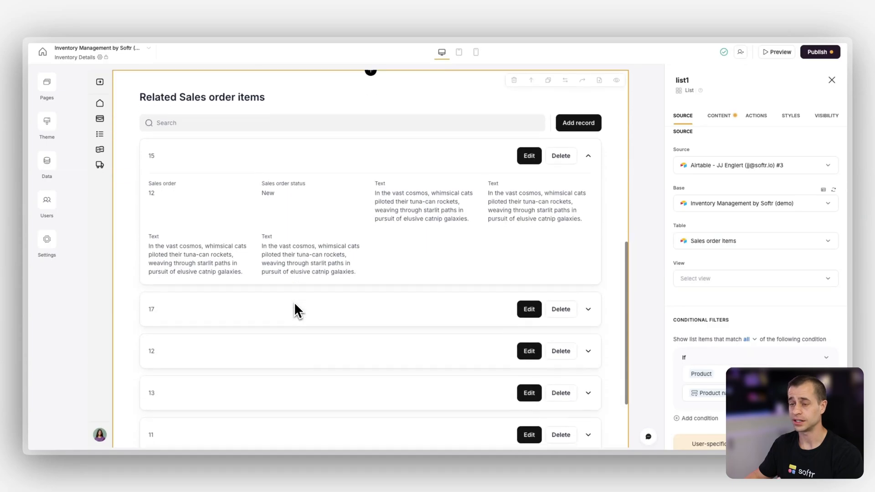
scroll(294, 311, "up", 1)
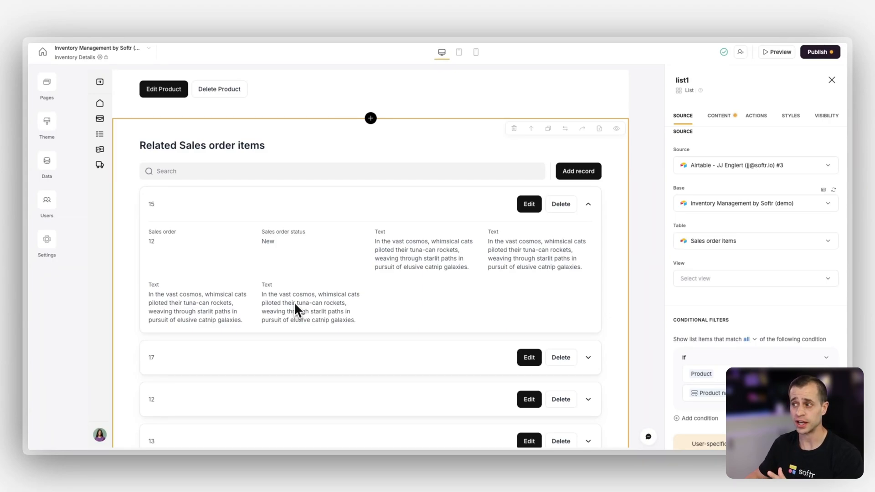
scroll(726, 280, "up", 3)
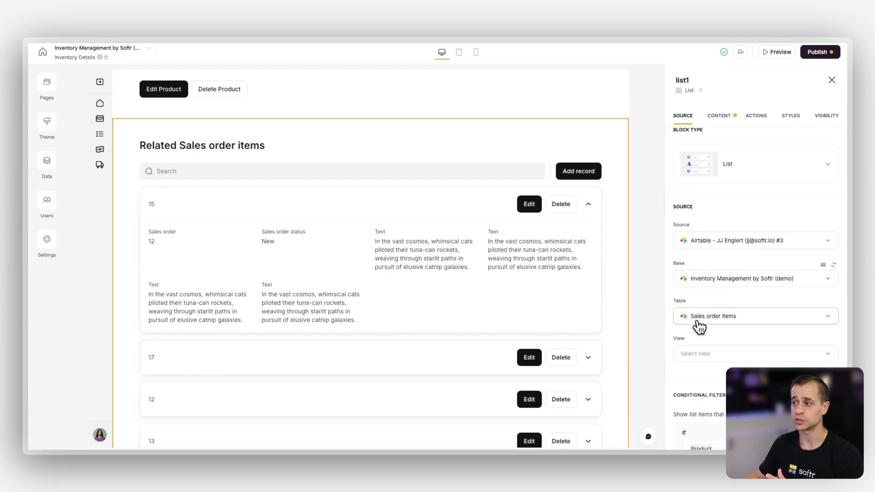
left_click(698, 326)
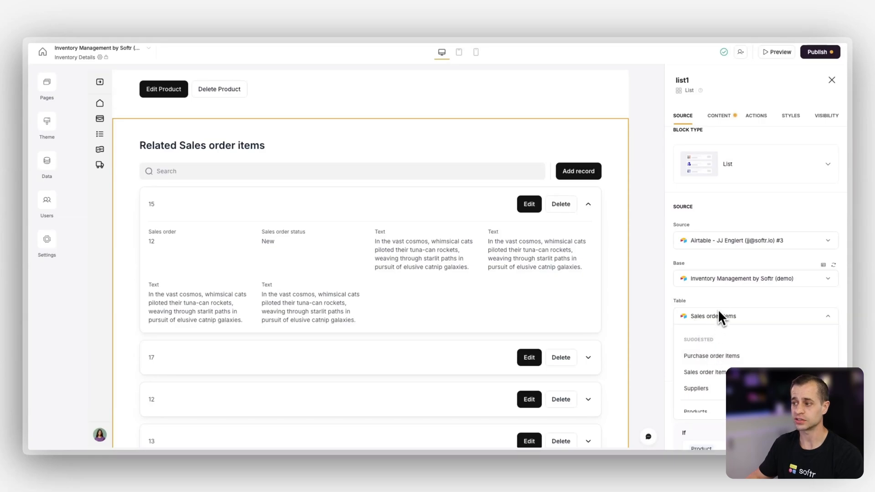
scroll(718, 308, "down", 2)
scroll(716, 342, "down", 1)
scroll(719, 343, "down", 1)
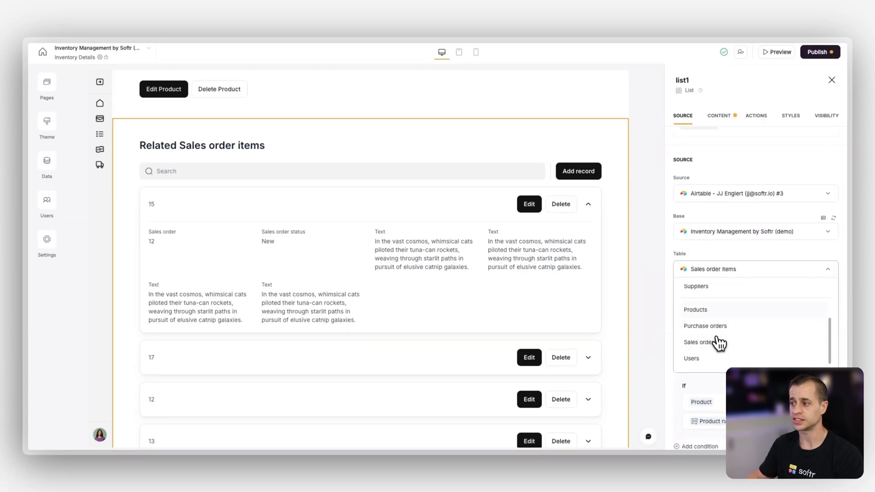
left_click(718, 342)
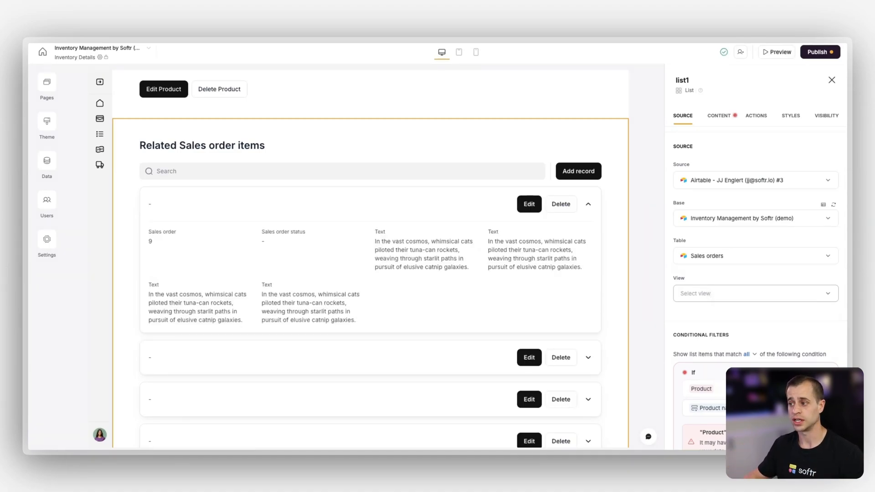
Set the list's conditional filter field to Order items and check that column in the Airtable base's Sales orders table
scroll(710, 289, "down", 3)
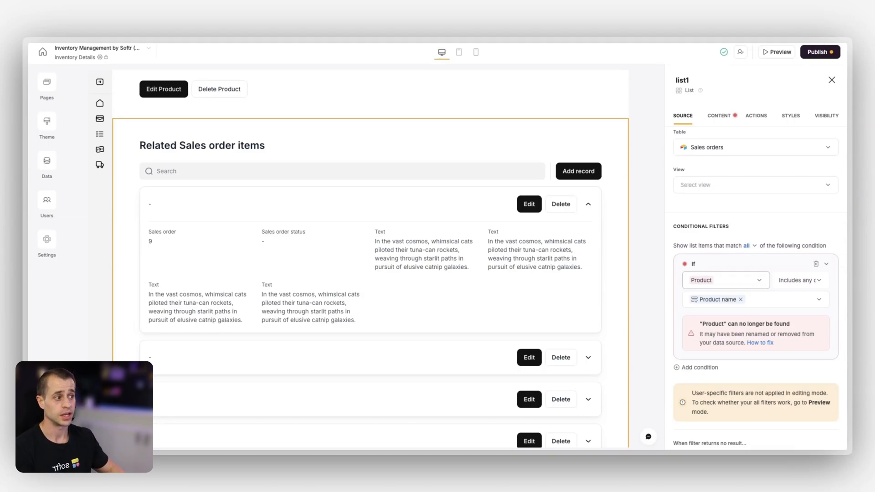
left_click(725, 280)
type("ord")
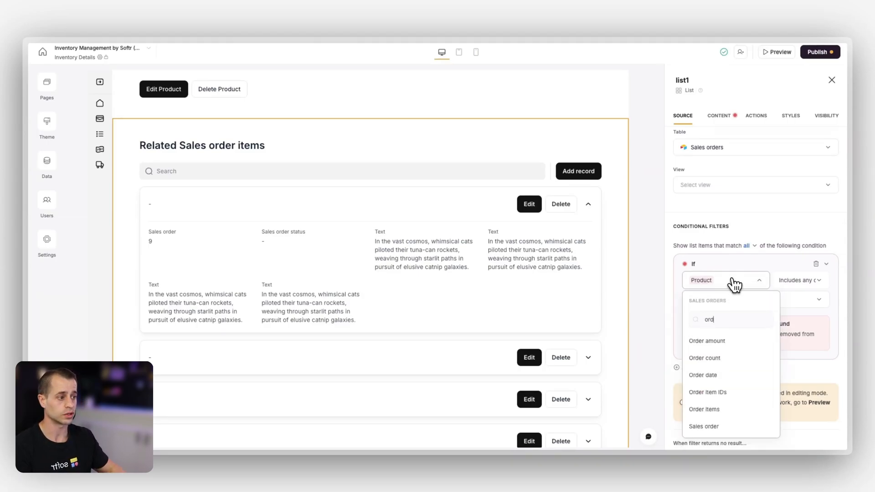
scroll(727, 346, "down", 1)
left_click(727, 372)
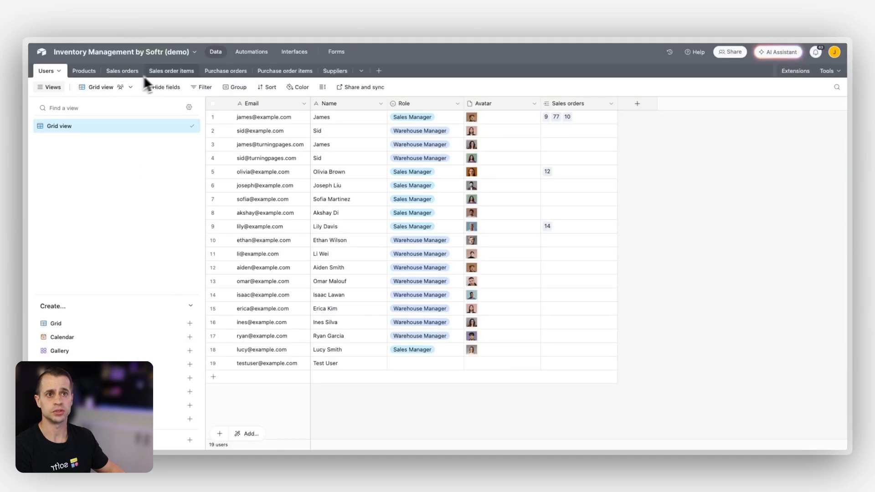
left_click(135, 74)
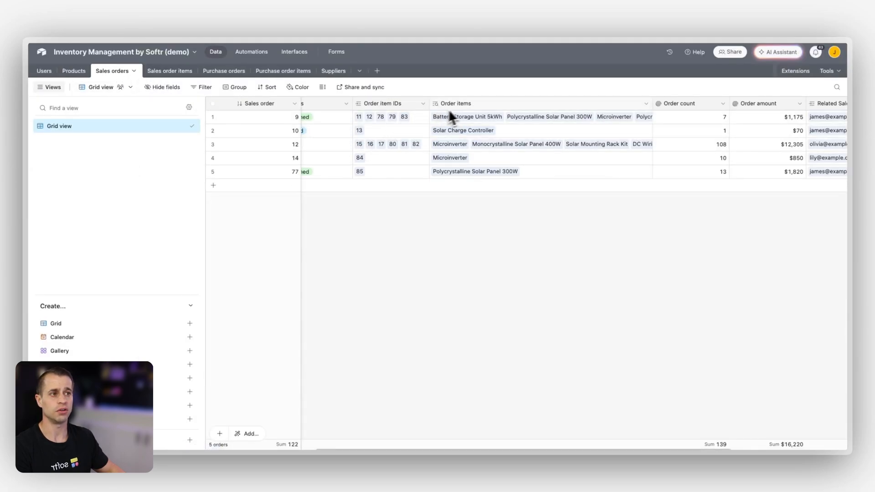
scroll(467, 106, "right", 1)
scroll(468, 106, "left", 1)
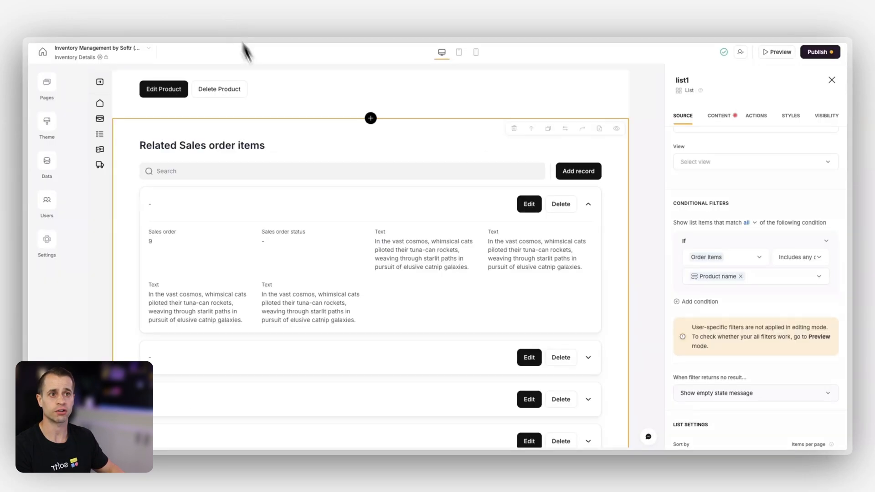
Retitle the related list block "Related Orders" and remove the Order Item ID field from its main section
scroll(282, 203, "down", 1)
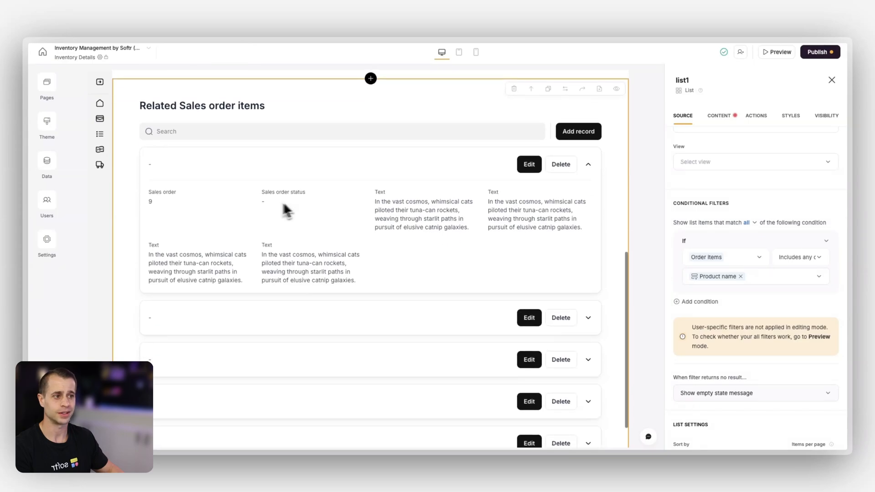
scroll(337, 242, "up", 2)
scroll(395, 282, "up", 1)
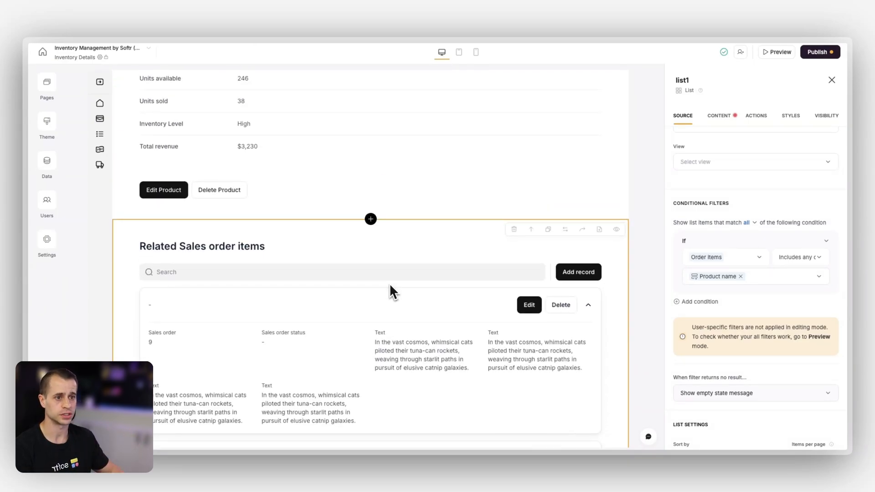
scroll(383, 328, "up", 1)
scroll(376, 351, "down", 2)
left_click(720, 116)
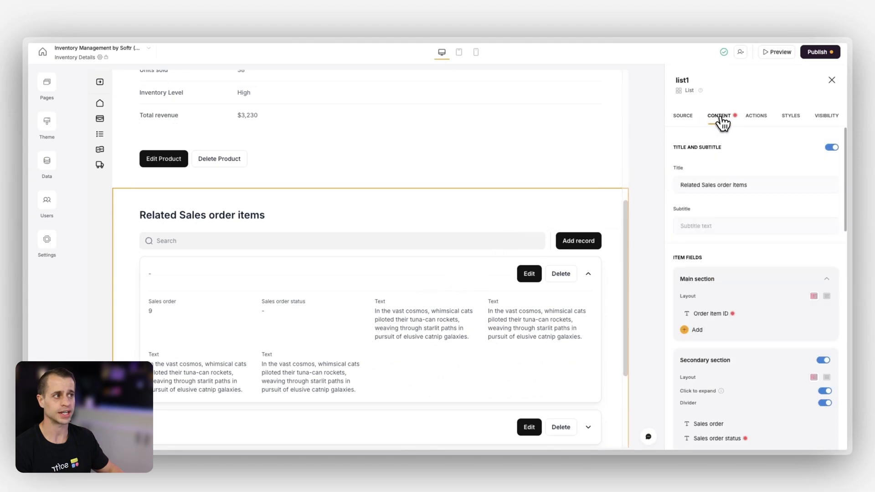
left_click(758, 184)
triple_click(723, 185)
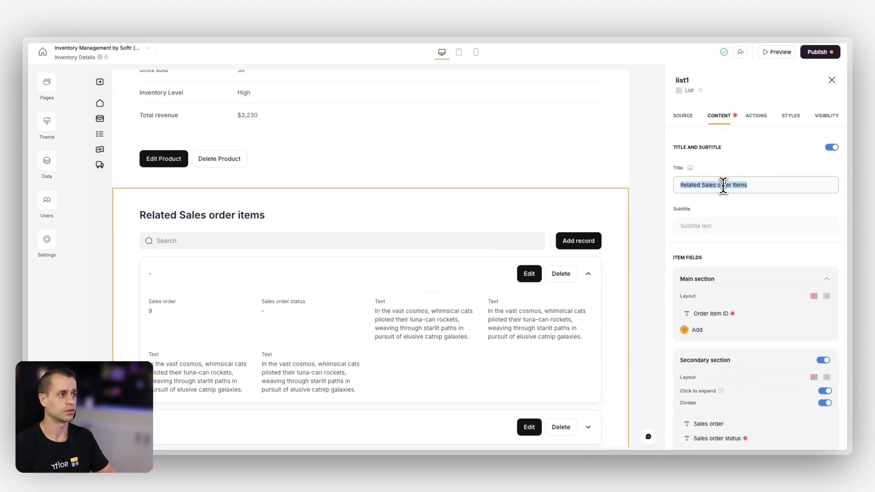
type("Rela")
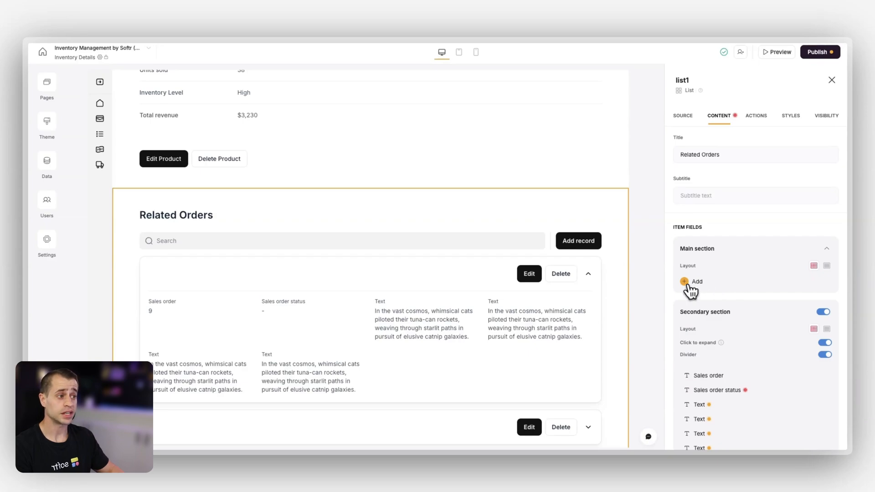
Add the Status and Name (from Related Sales person) fields to the list's main section and set its layout to Stacked
left_click(689, 282)
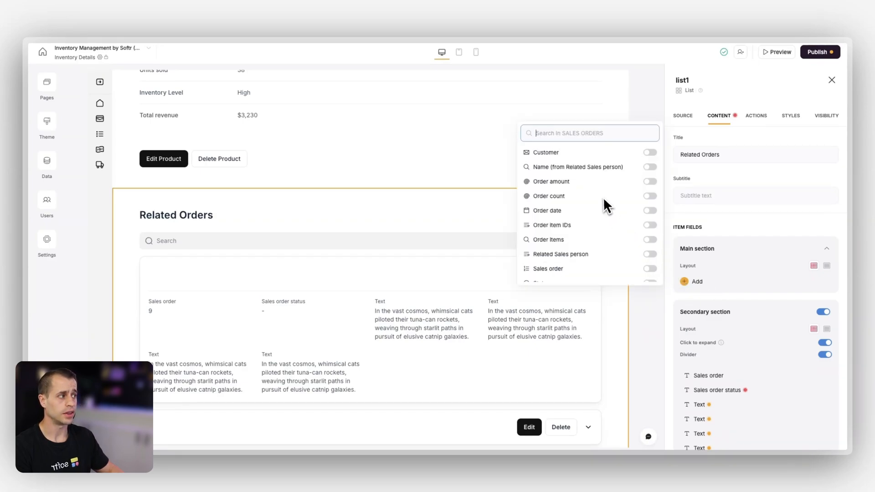
scroll(626, 205, "down", 1)
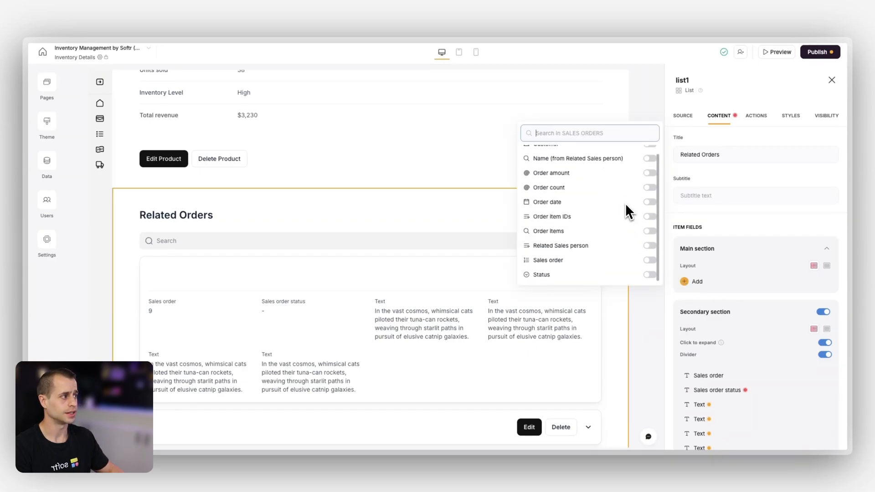
scroll(623, 223, "up", 1)
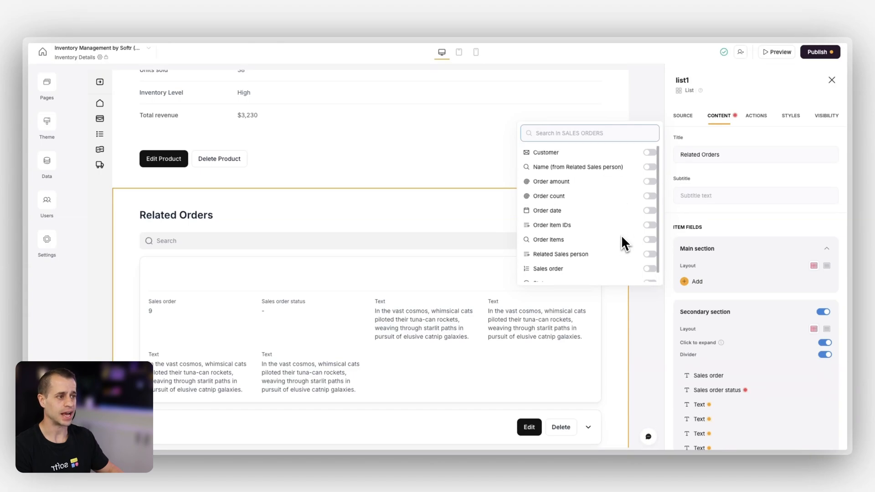
scroll(654, 277, "down", 1)
left_click(650, 275)
scroll(634, 251, "up", 2)
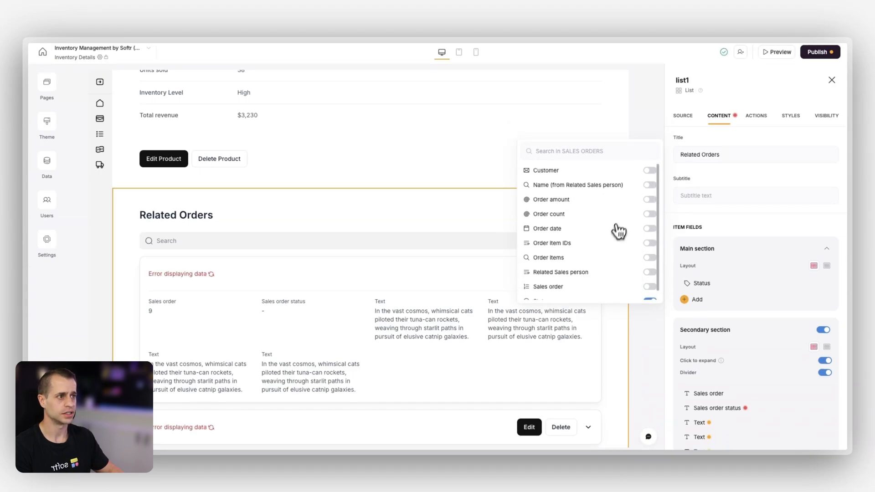
left_click(649, 187)
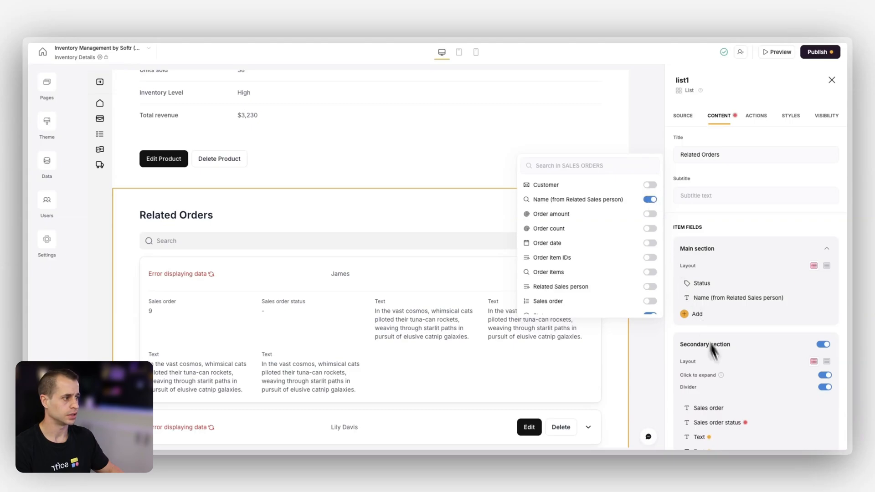
left_click(828, 266)
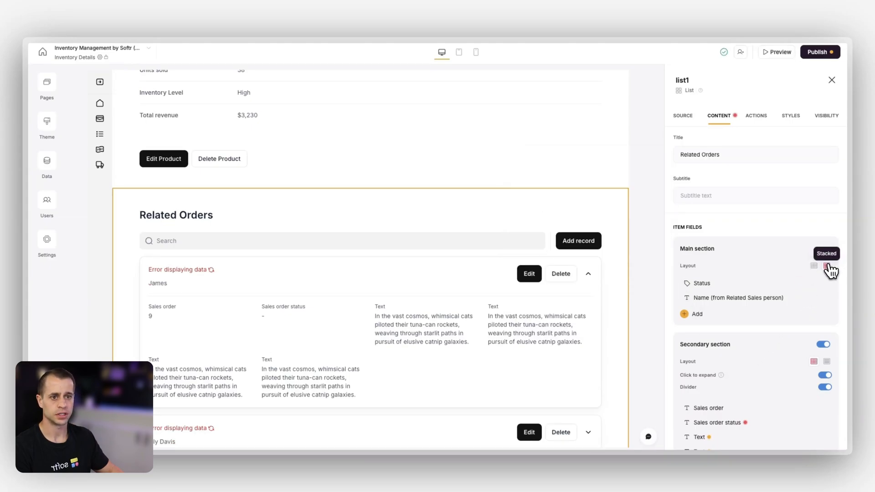
Reload the page editor and reopen the content settings of the Related Orders list
left_click(67, 33)
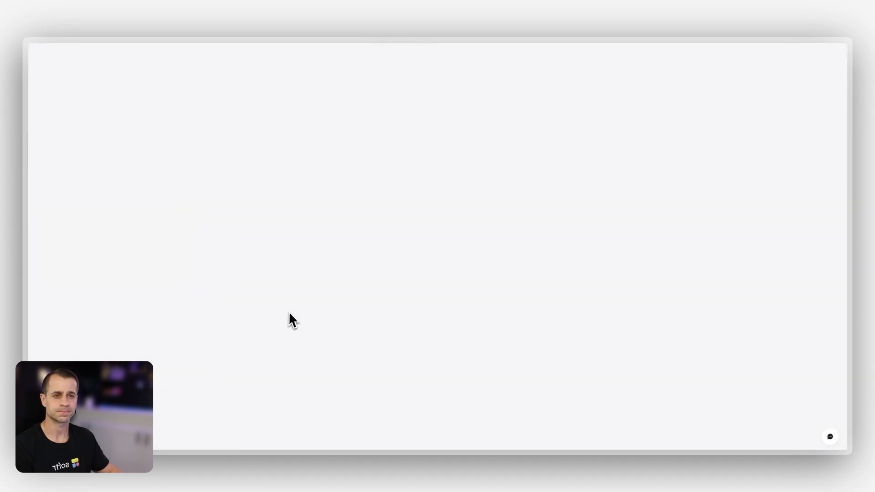
scroll(289, 311, "down", 7)
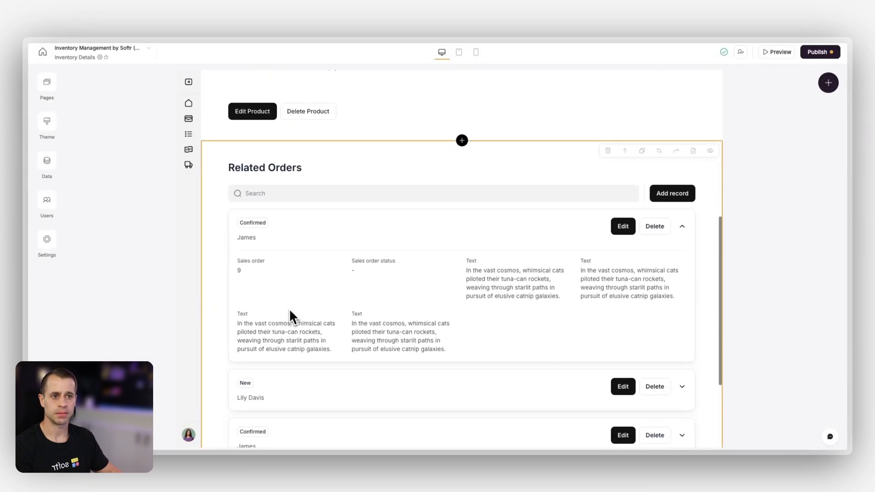
left_click(289, 307)
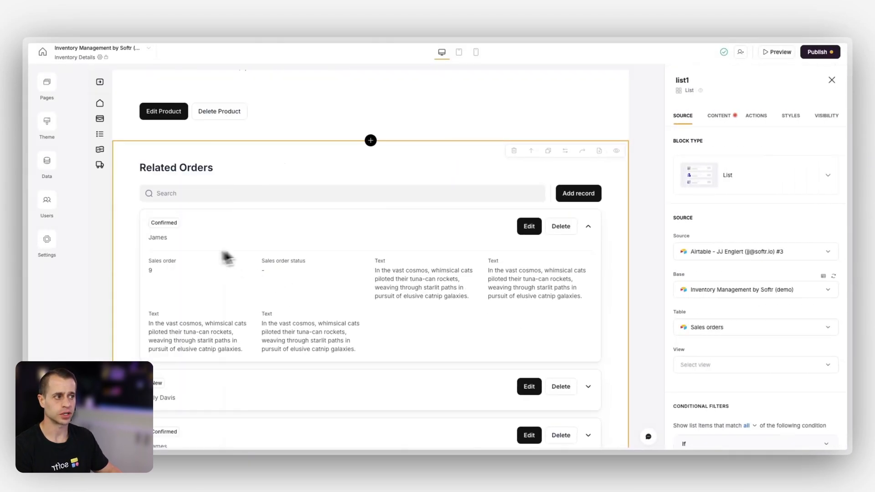
left_click(718, 115)
scroll(711, 297, "down", 1)
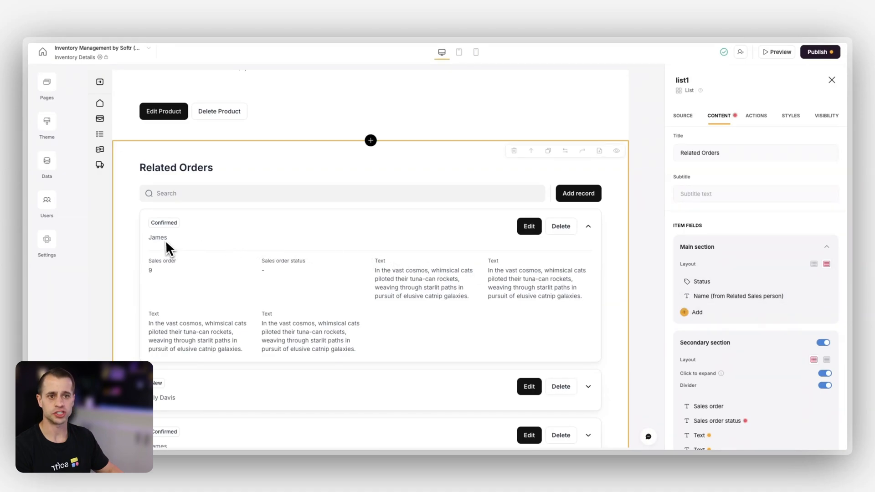
Move Name (from Related Sales person) above Status in the list's main section and change its field type to Heading
left_click_drag(679, 295, 684, 281)
left_click(684, 282)
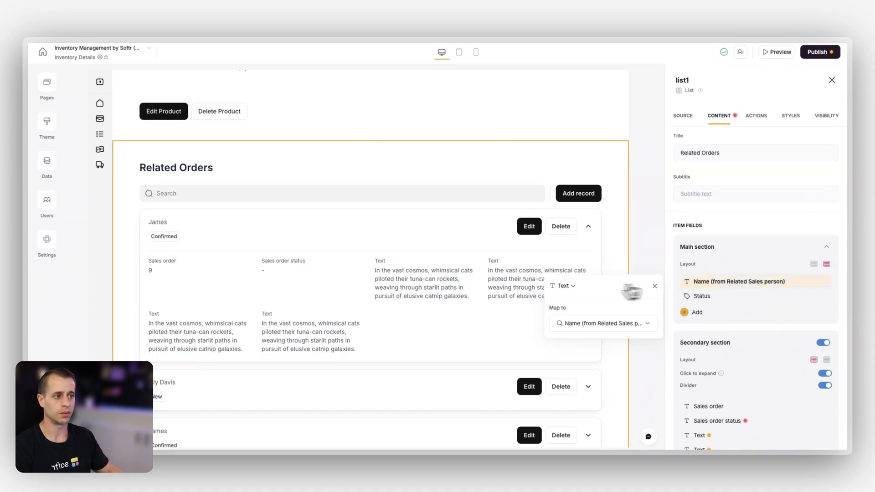
left_click(566, 287)
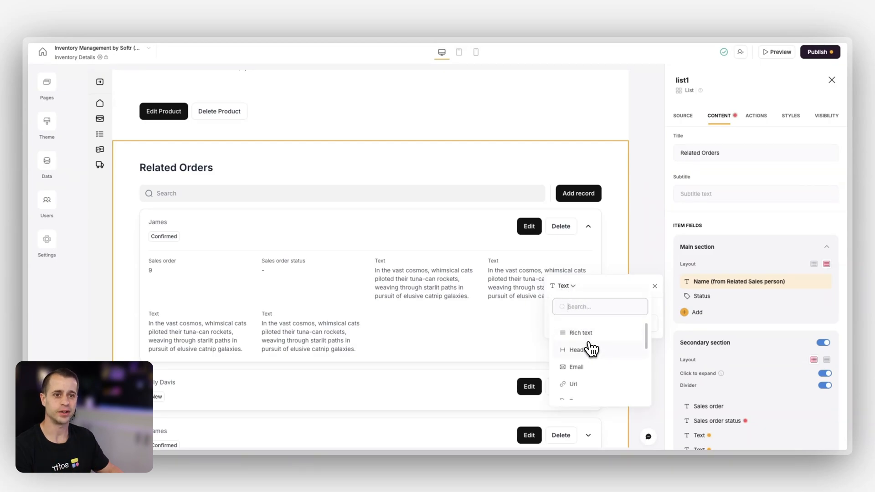
left_click(592, 349)
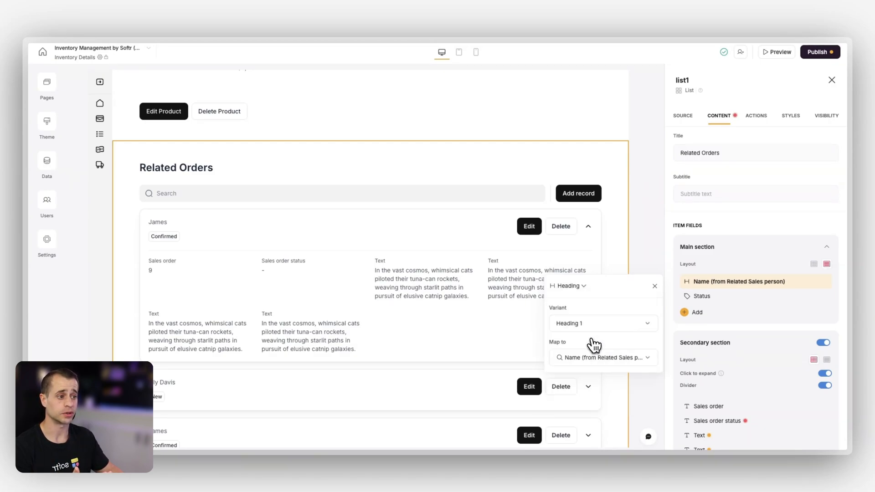
left_click(591, 325)
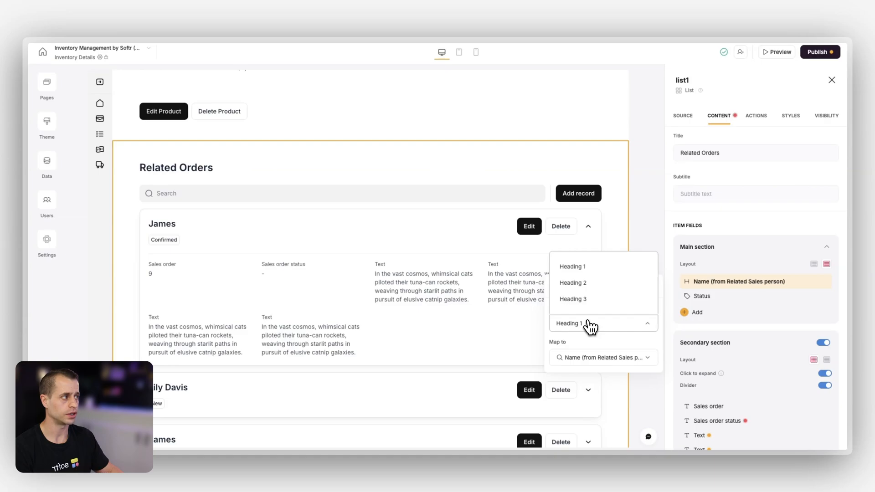
scroll(729, 314, "down", 1)
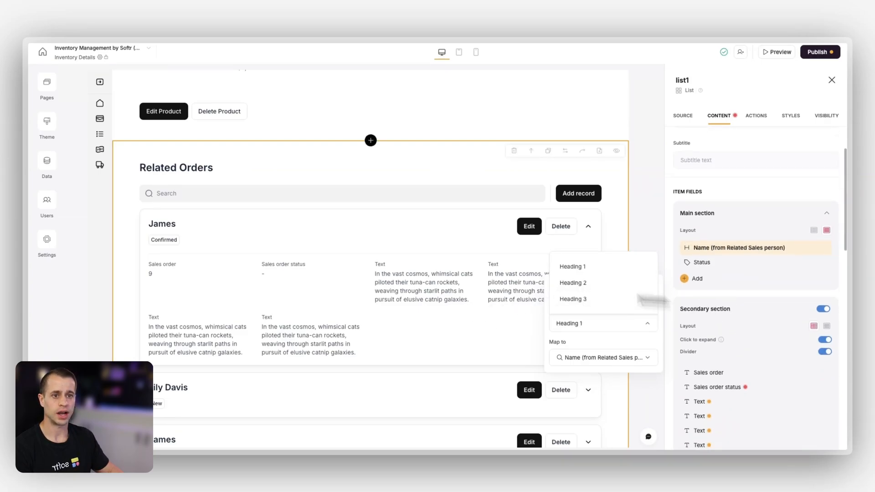
left_click(347, 288)
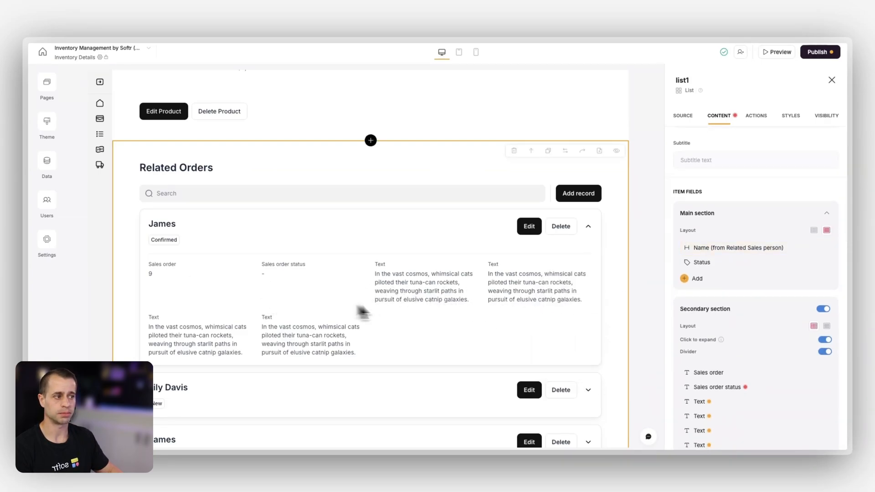
Map the secondary section's first field to Sales order and set its label to "Order #"
scroll(738, 329, "down", 2)
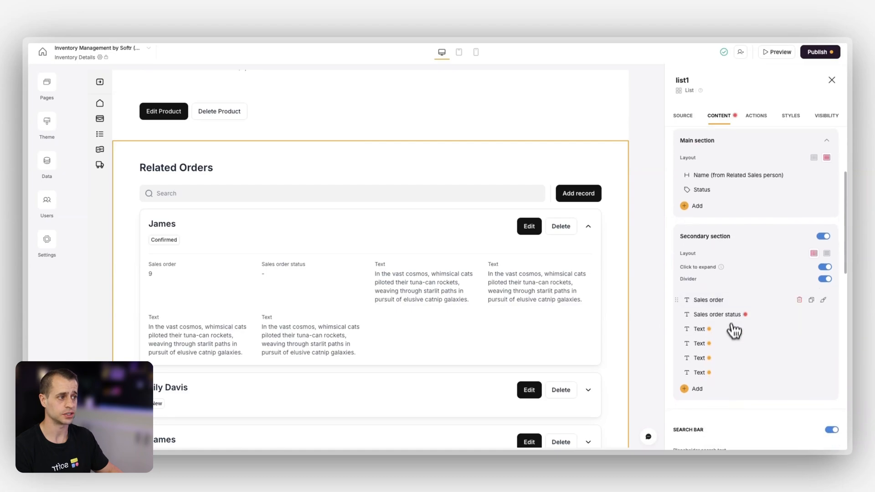
left_click(721, 302)
left_click(586, 342)
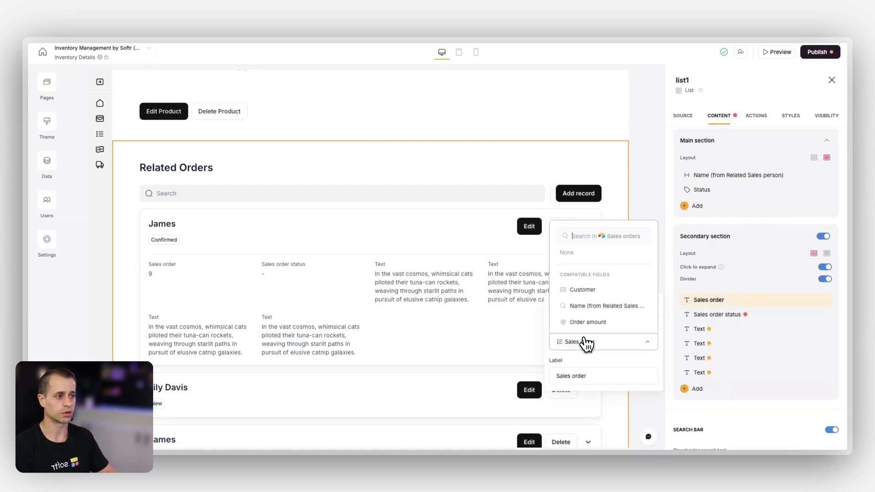
type("orde")
key("BackSpace")
key("BackSpace")
key("BackSpace")
key("BackSpace")
type("sales")
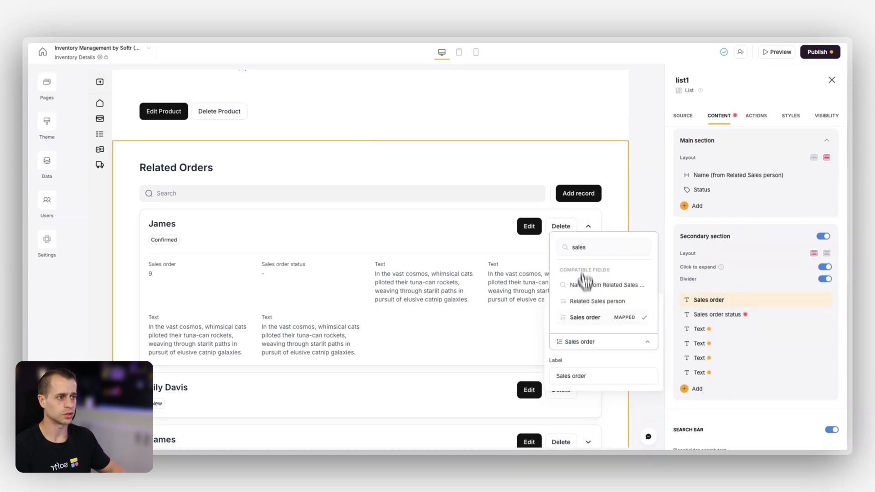
left_click(587, 319)
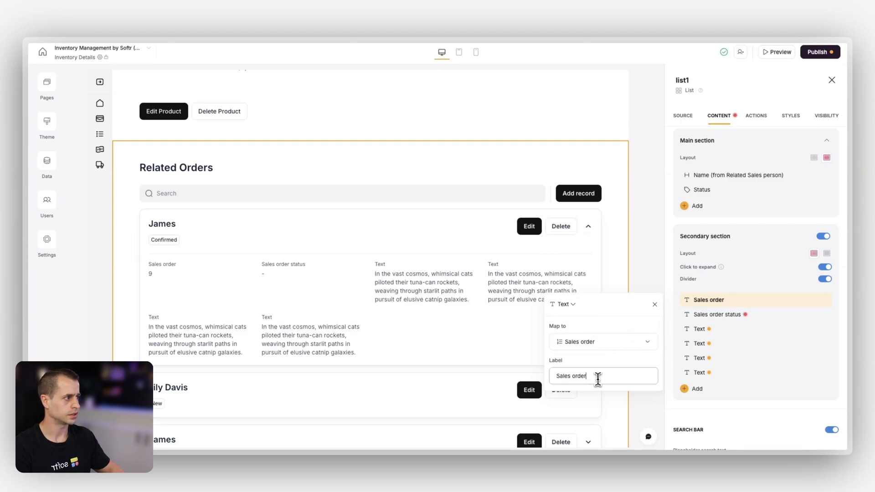
key("ctrl+a")
type("o")
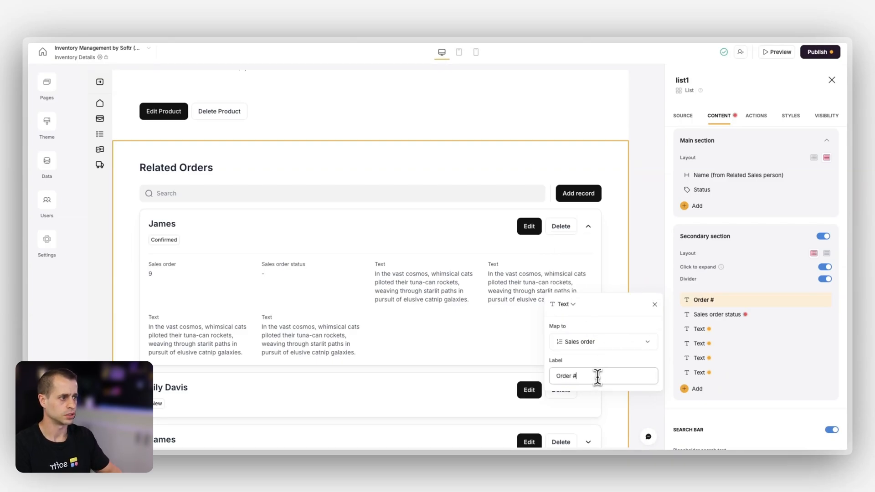
Remap the Sales order status field to Order Item IDs, label it "Order Items ID", and change its type to Tag
left_click(738, 317)
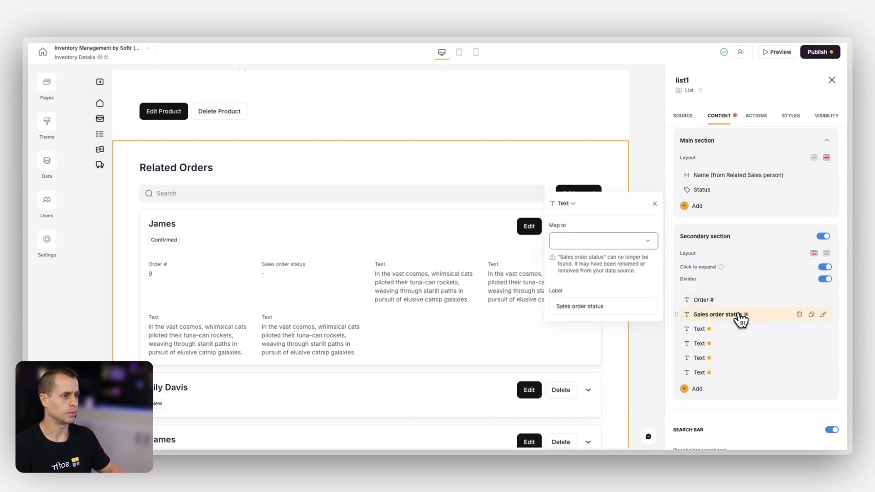
left_click(575, 240)
type("order")
left_click(590, 351)
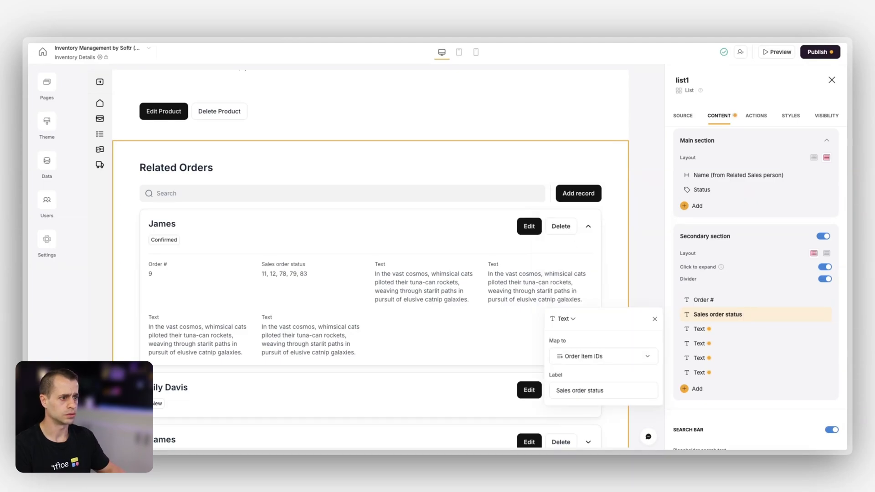
double_click(617, 388)
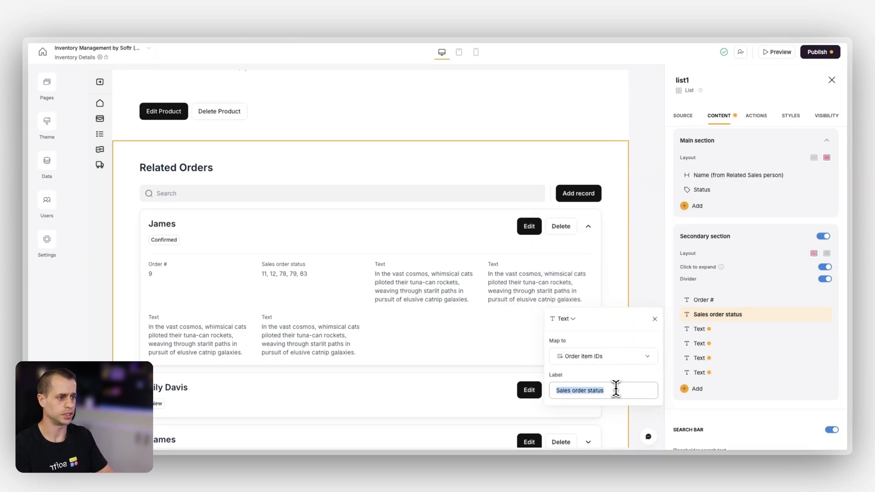
type("Order Items ID")
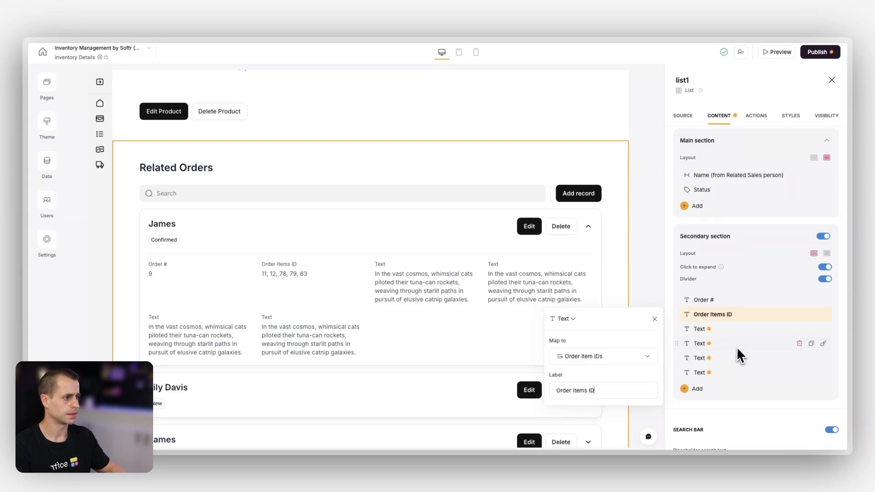
left_click(563, 318)
left_click(571, 359)
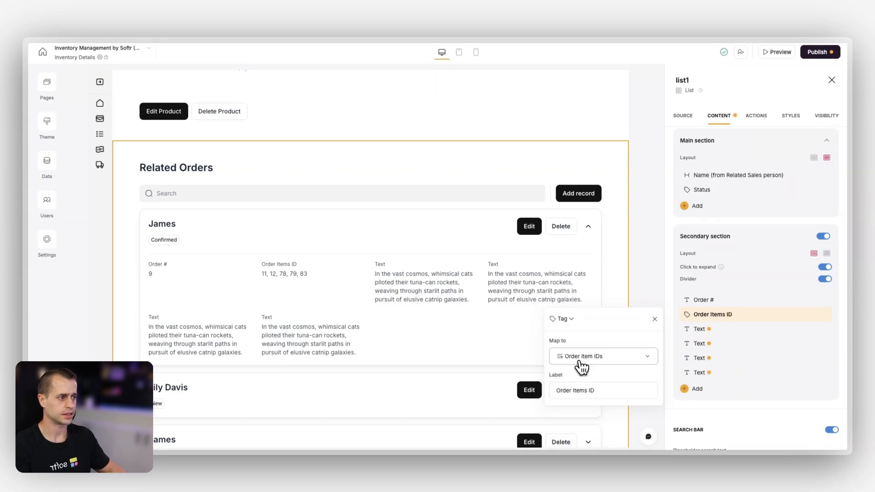
Map the first placeholder Text field in the secondary section to Order Items and label it "Order Items"
left_click(699, 330)
left_click(569, 287)
type("order")
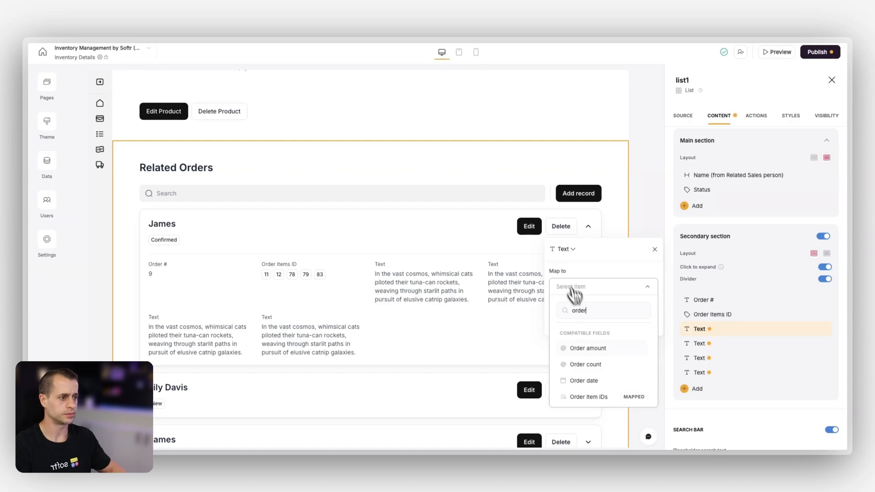
scroll(596, 358, "down", 2)
left_click(595, 375)
left_click(586, 320)
type("o")
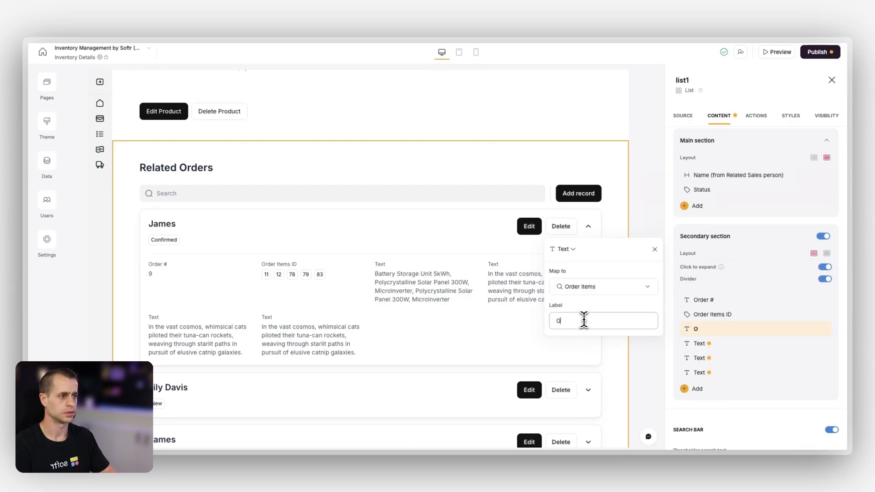
Map the next placeholder Text field to Order date with the label "Order Date" and delete the two remaining Text fields
left_click(699, 343)
left_click(581, 301)
type("order")
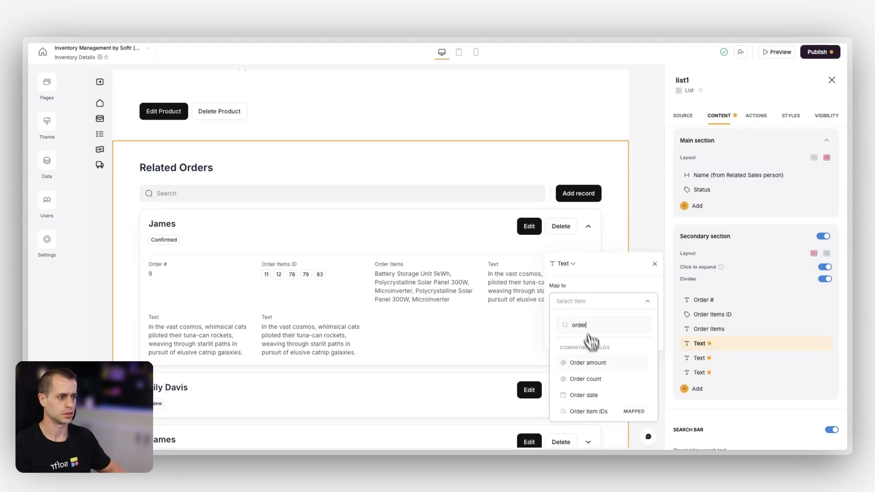
left_click(593, 396)
left_click(578, 336)
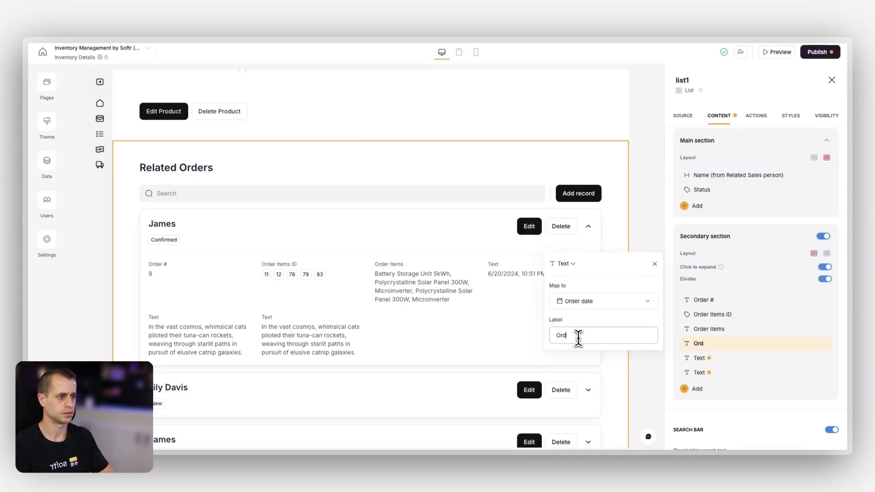
type("Order Date")
left_click(805, 358)
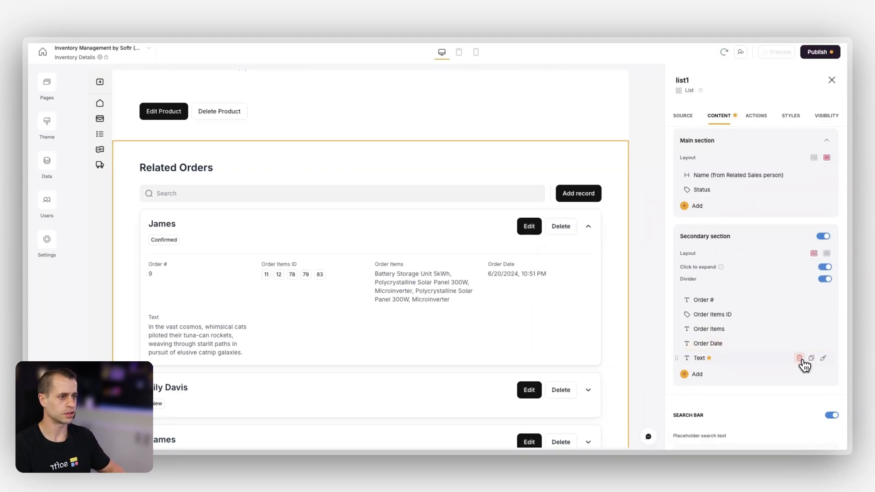
left_click(803, 359)
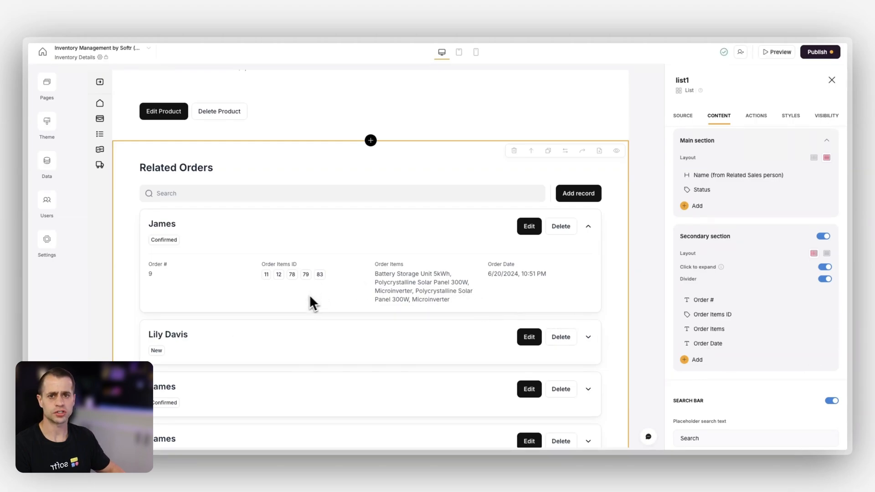
left_click(728, 323)
left_click(607, 356)
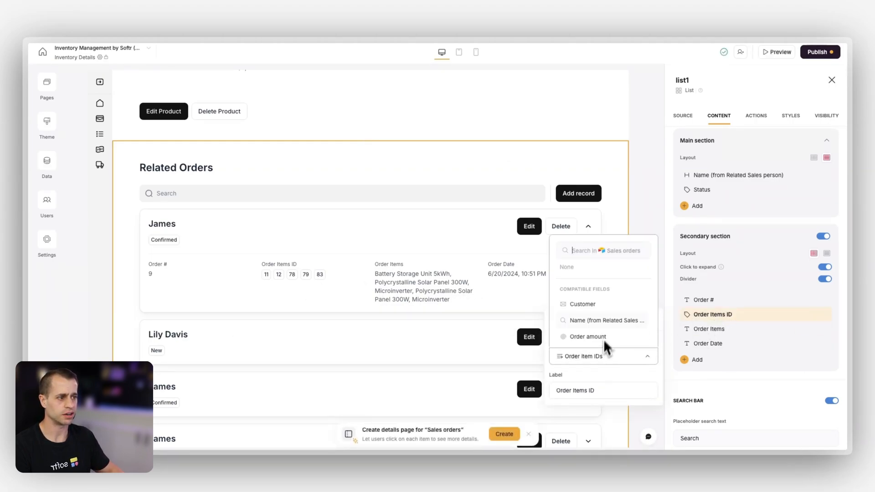
scroll(607, 319, "down", 5)
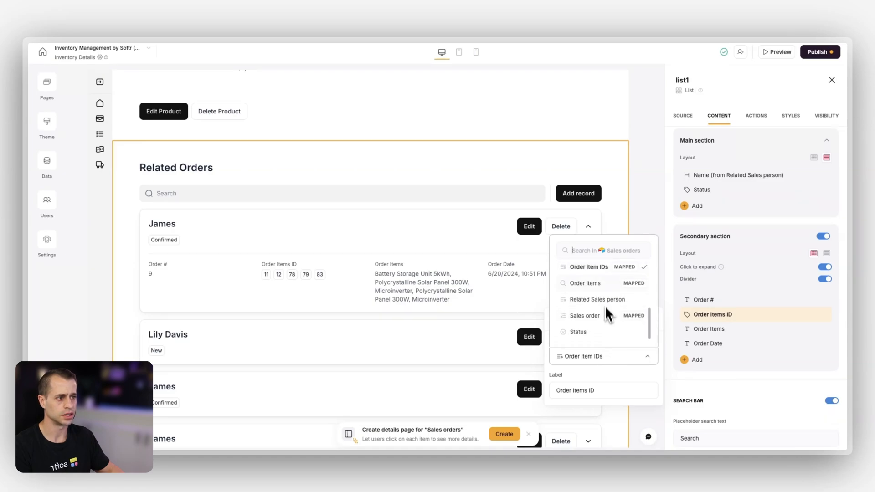
scroll(602, 289, "up", 5)
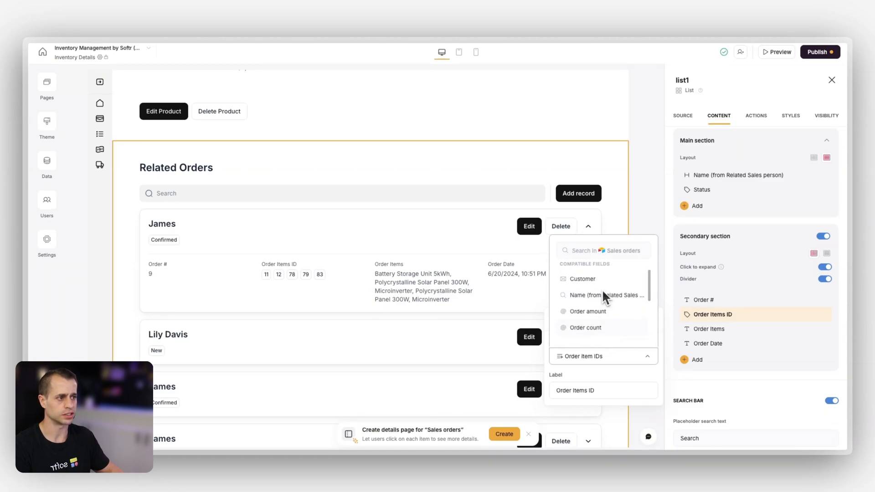
left_click(753, 317)
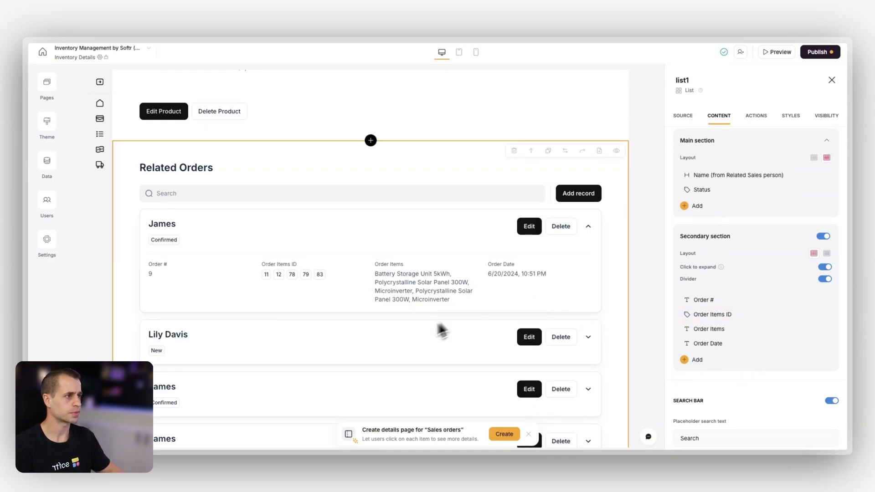
Delete the Edit and Delete item buttons and the Add record topbar button from the Related Orders list
scroll(701, 246, "up", 1)
left_click(756, 116)
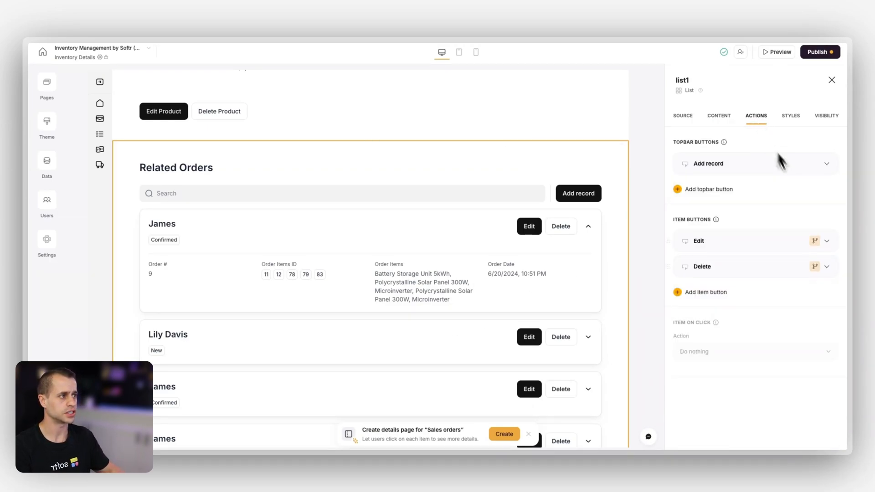
left_click(800, 242)
left_click(781, 293)
left_click(811, 244)
left_click(801, 241)
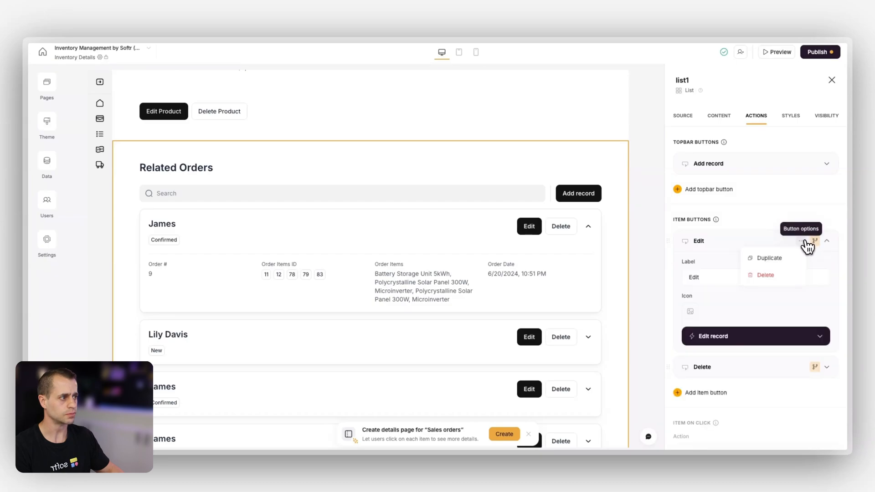
left_click(767, 275)
left_click(803, 242)
left_click(775, 273)
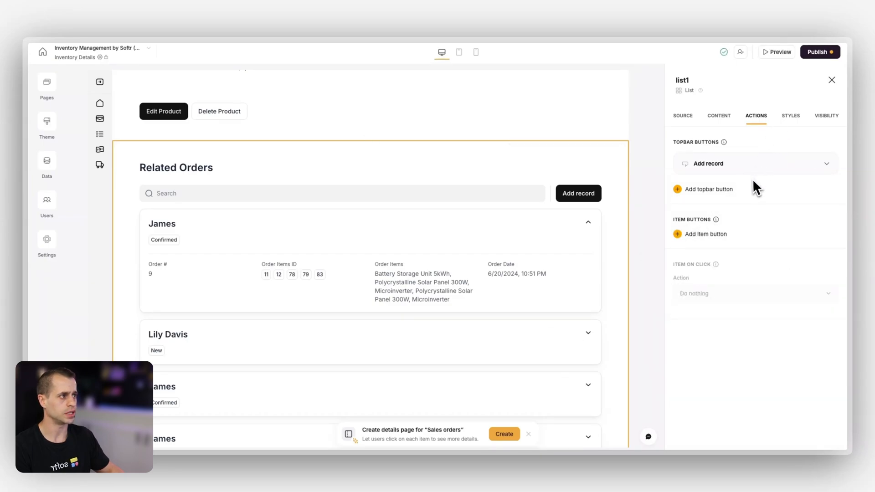
left_click(801, 165)
left_click(785, 211)
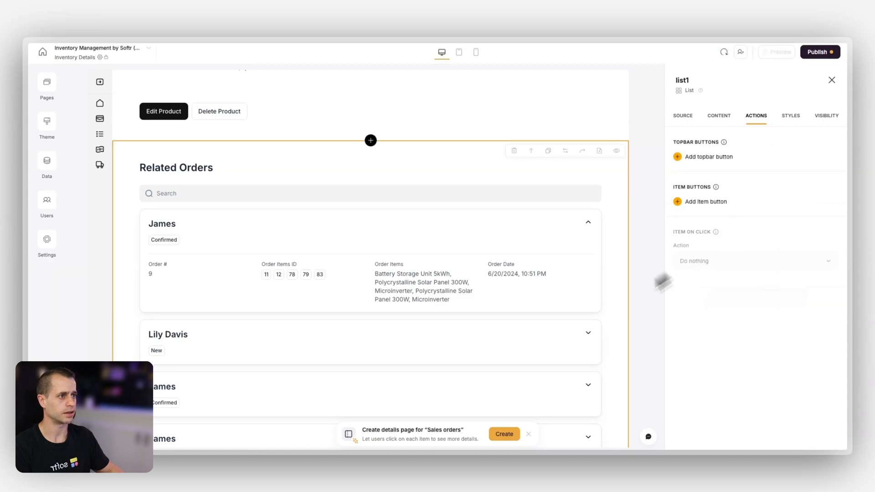
Review the Inventory Details page layout from the product details block down to the Related Orders list
scroll(496, 308, "up", 1)
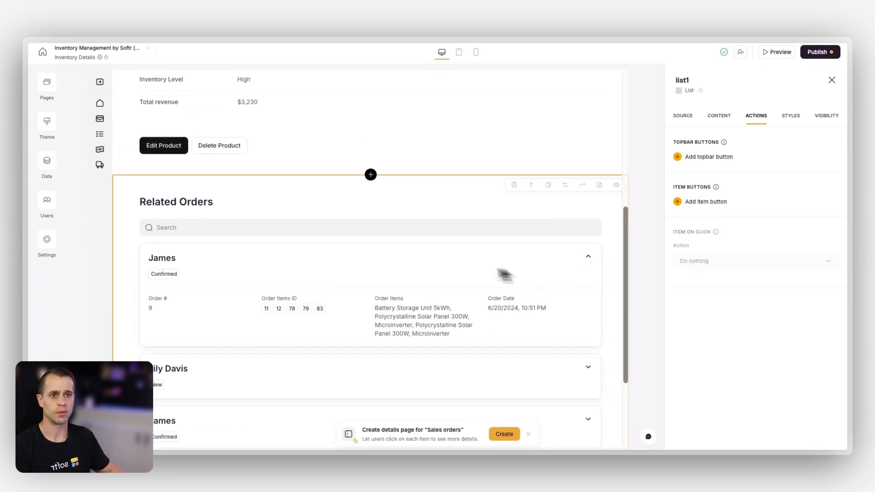
scroll(419, 255, "up", 1)
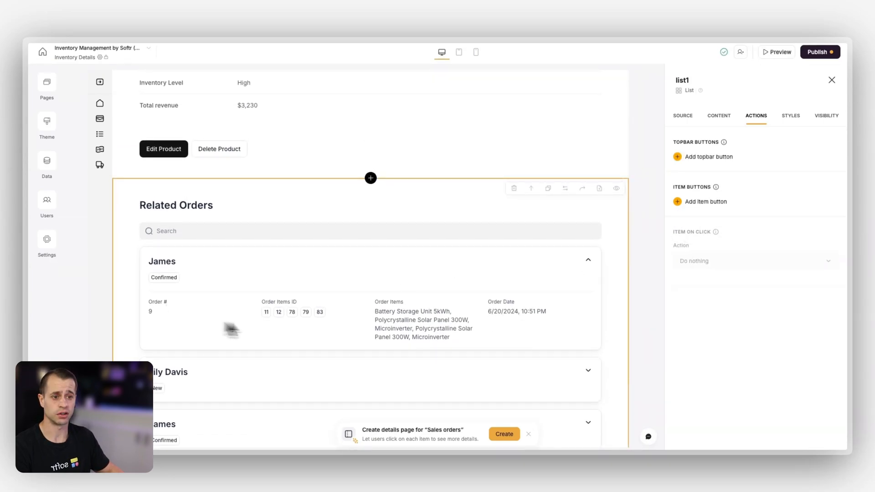
scroll(332, 332, "up", 5)
scroll(288, 209, "up", 1)
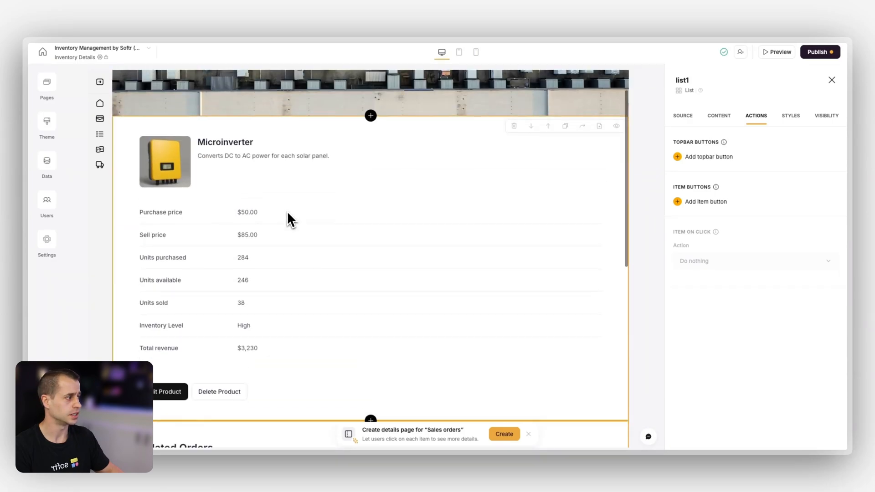
scroll(287, 211, "down", 5)
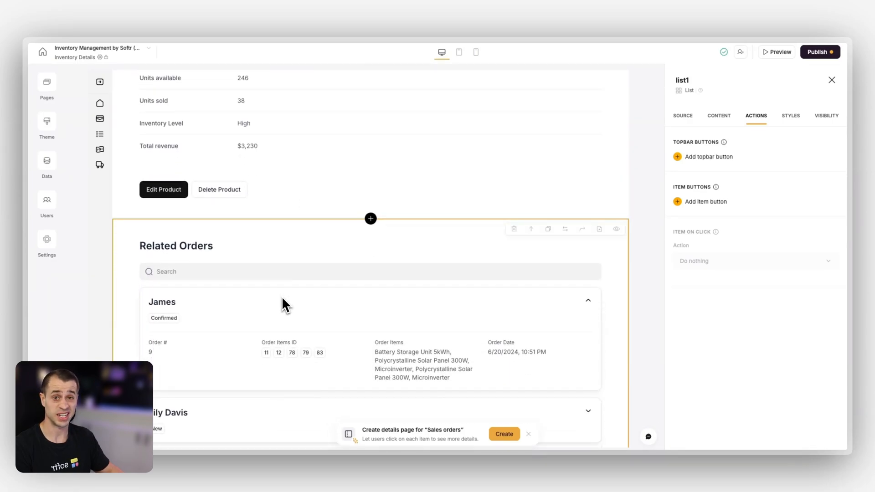
scroll(282, 296, "up", 4)
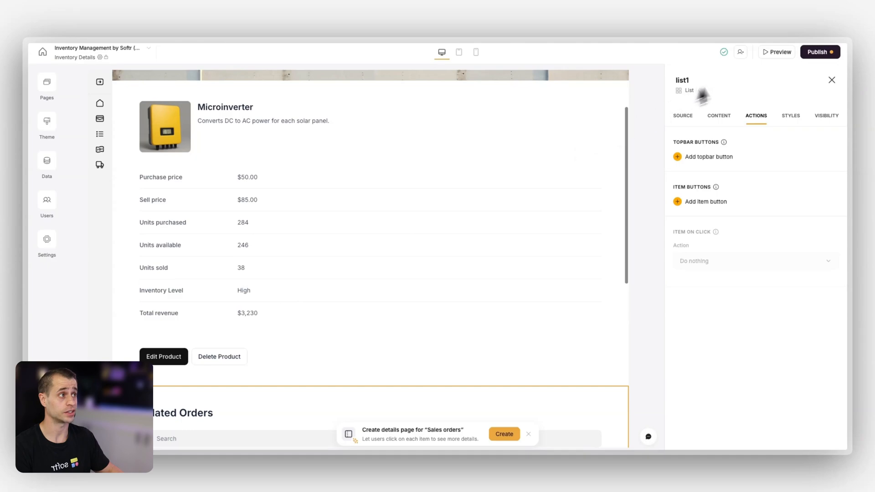
Preview the Inventory Details page, dismiss the sample record notice, and check the Edit Product form without changing the record
left_click(780, 52)
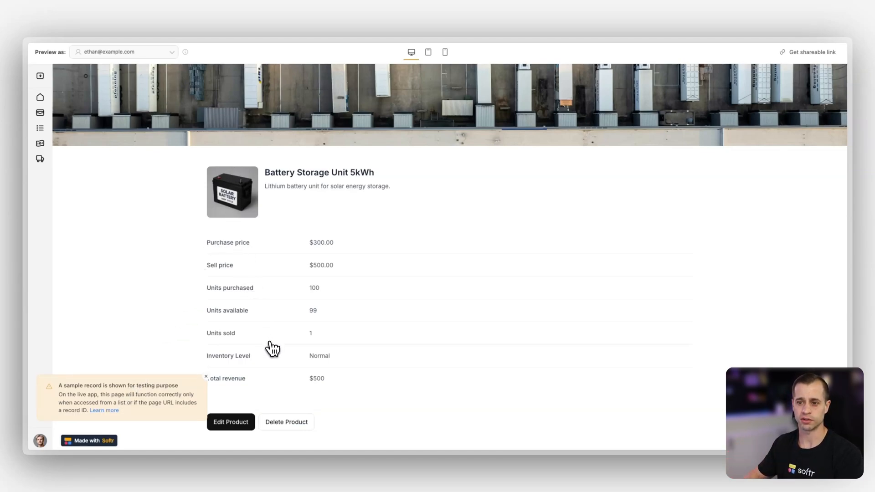
left_click(206, 377)
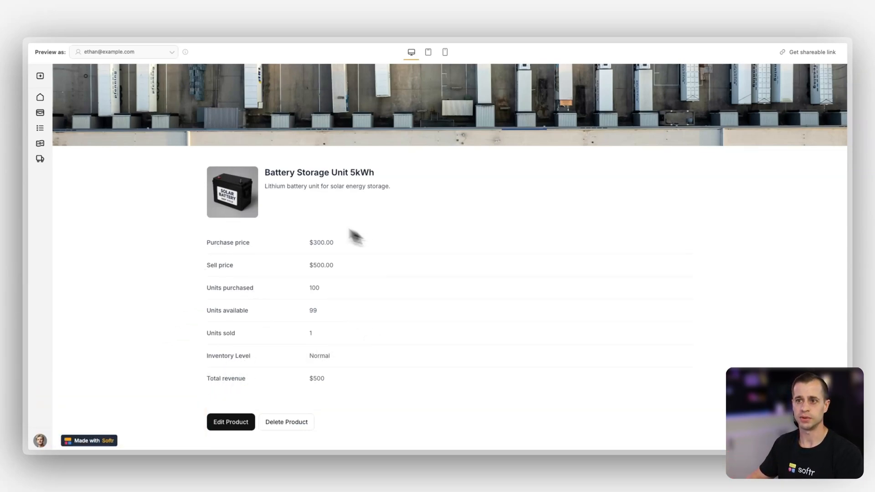
scroll(270, 297, "down", 2)
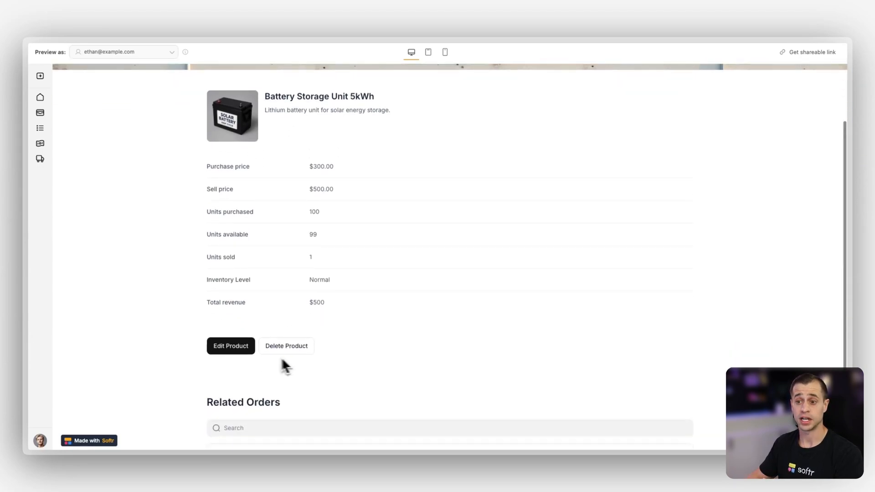
left_click(236, 352)
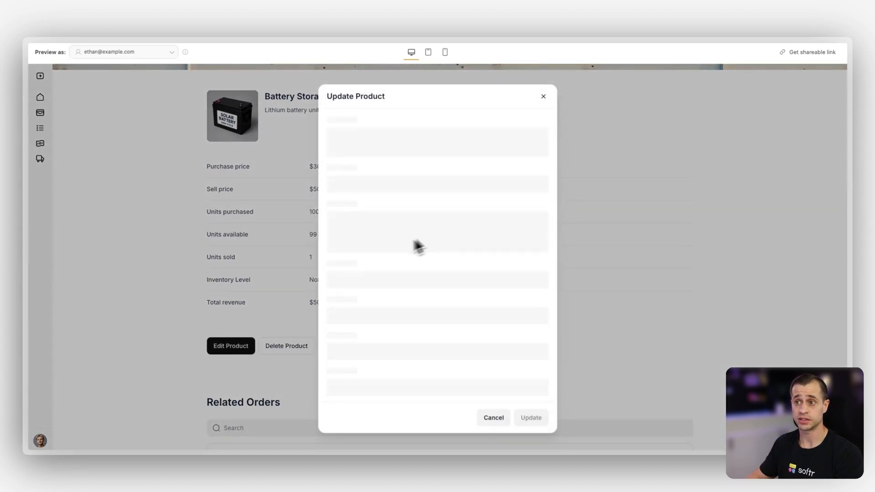
left_click(259, 272)
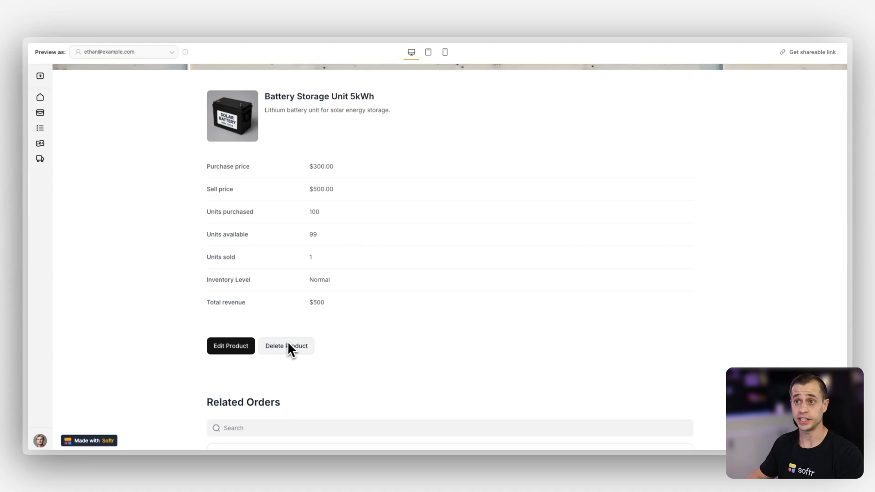
Expand the first order in the previewed Related Orders list and examine its order items
scroll(333, 311, "down", 2)
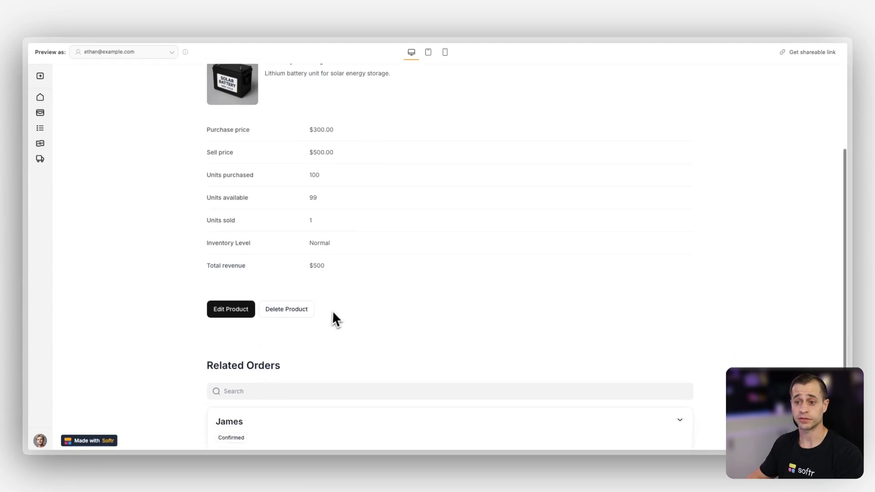
left_click(275, 421)
scroll(275, 419, "down", 2)
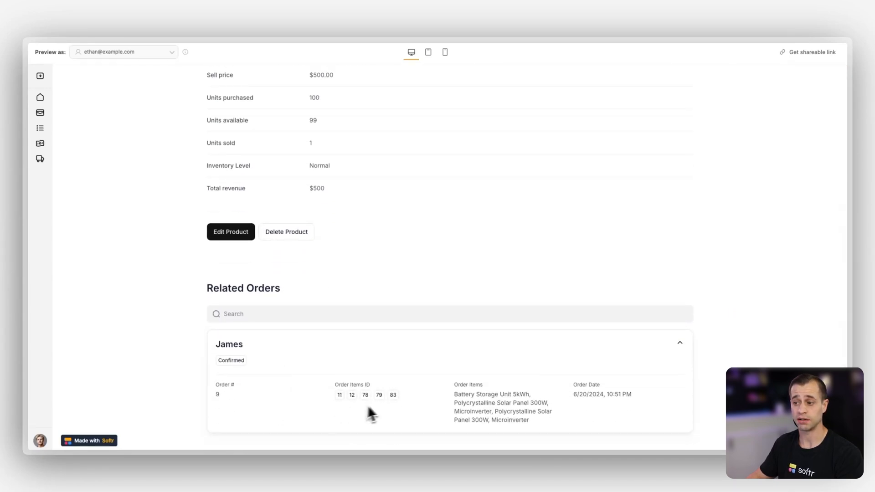
left_click_drag(492, 394, 442, 403)
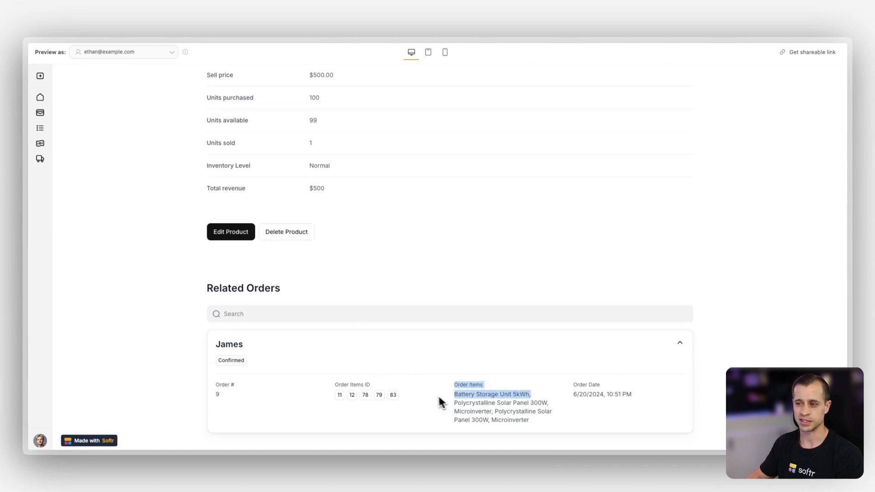
left_click(499, 405)
left_click_drag(552, 412, 462, 401)
left_click(464, 402)
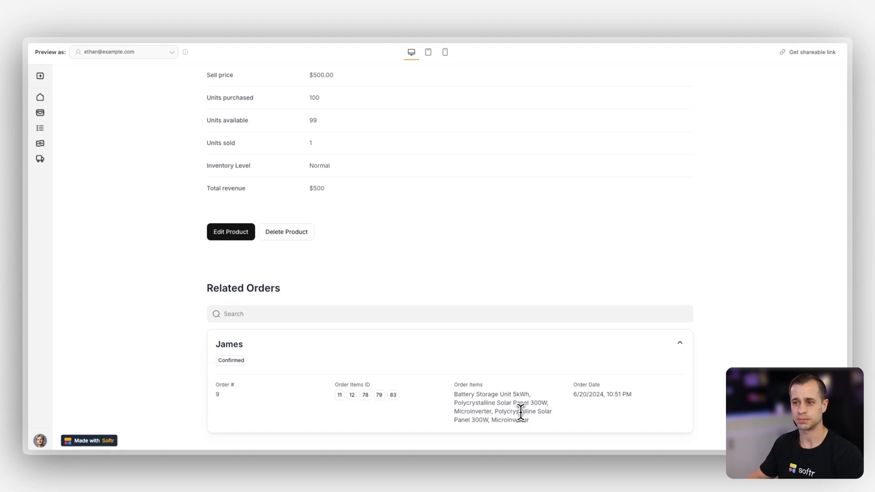
scroll(573, 347, "up", 5)
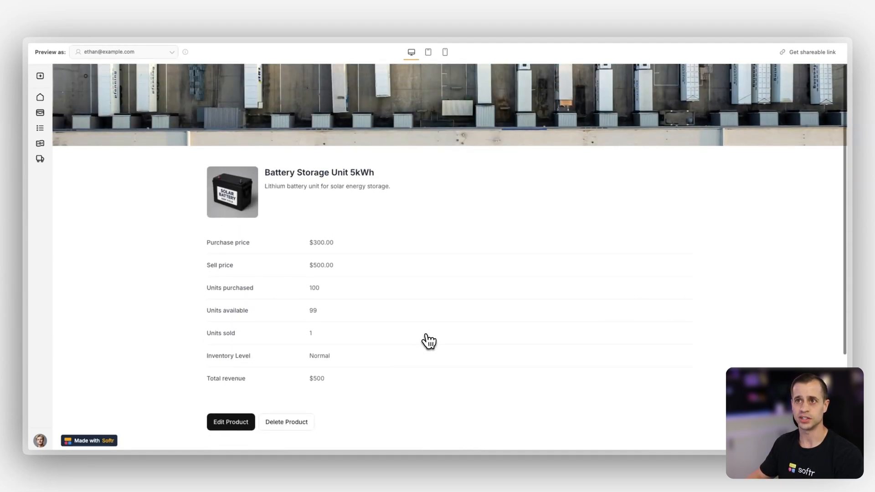
Open Solar Mounting Rack Kit from the previewed Inventory page and review its product details and related orders
left_click(40, 128)
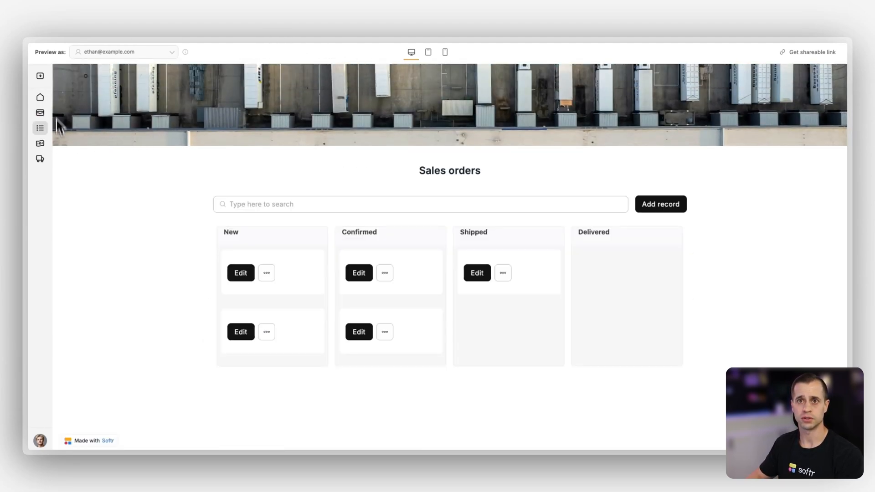
left_click(64, 115)
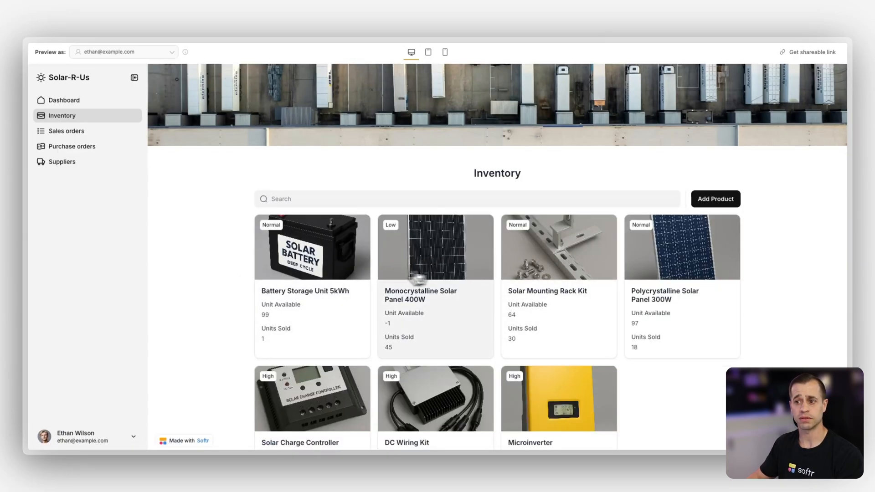
left_click(556, 258)
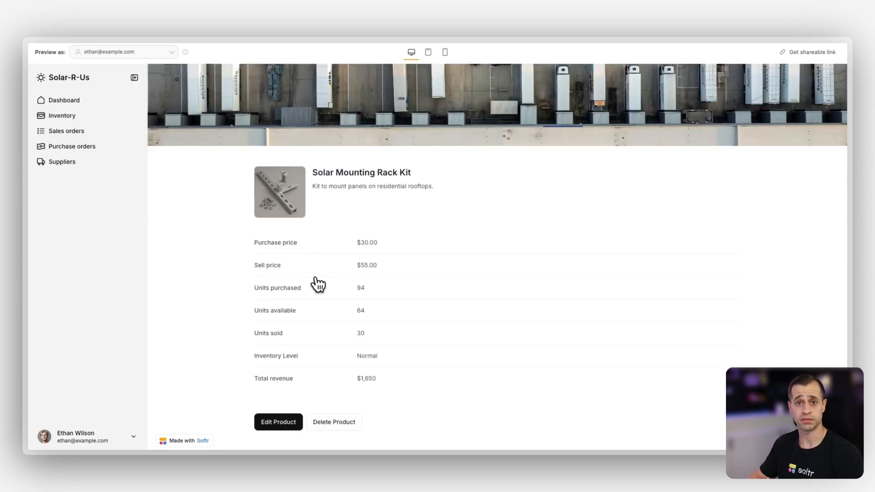
scroll(318, 285, "down", 3)
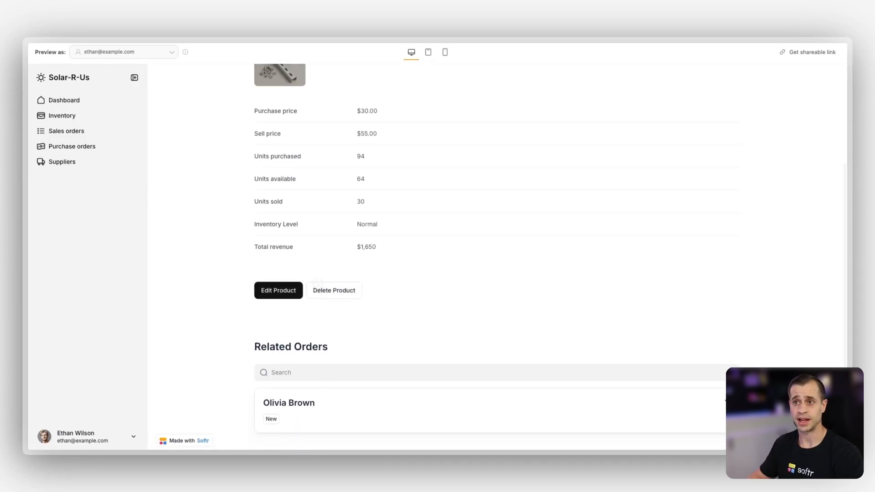
scroll(324, 274, "up", 5)
scroll(346, 205, "down", 5)
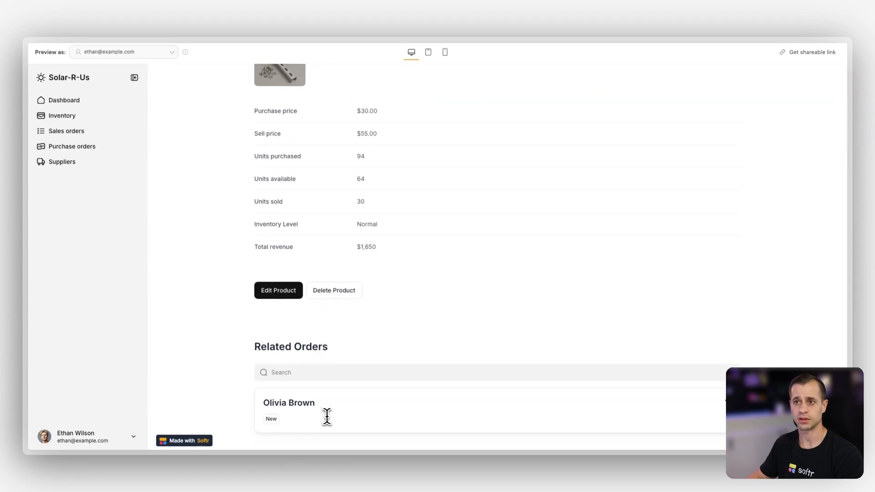
scroll(326, 416, "up", 5)
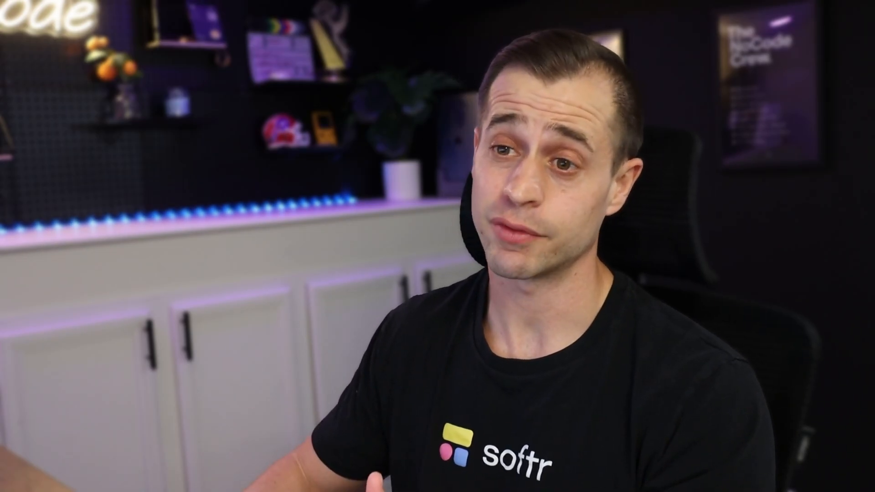